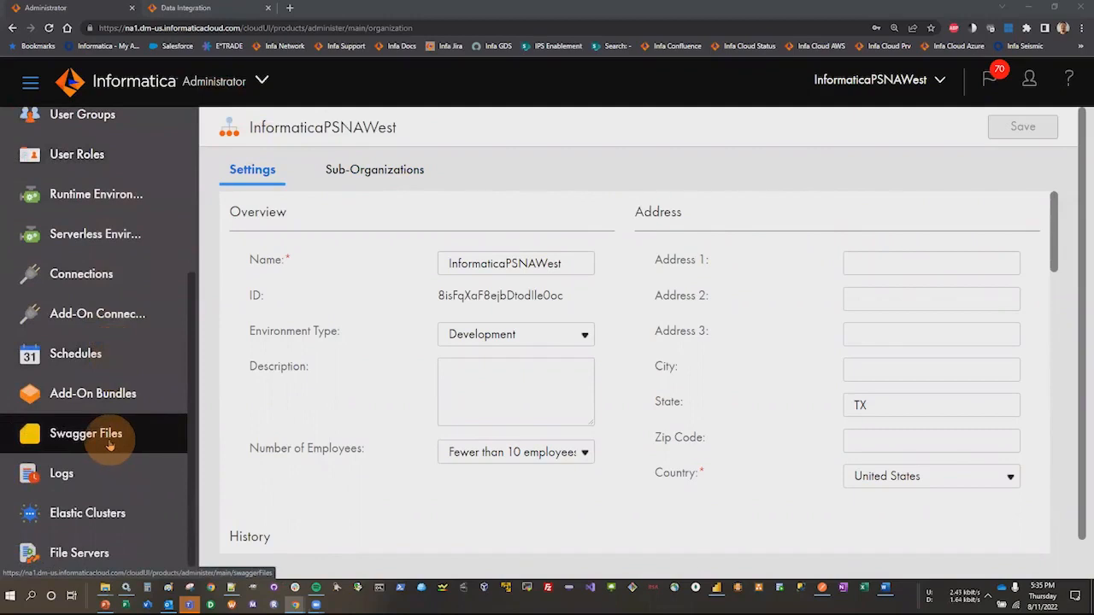
# Create a new Swagger file named swagger_Login with the description 'Login to IICS'
pyautogui.click(85, 434)
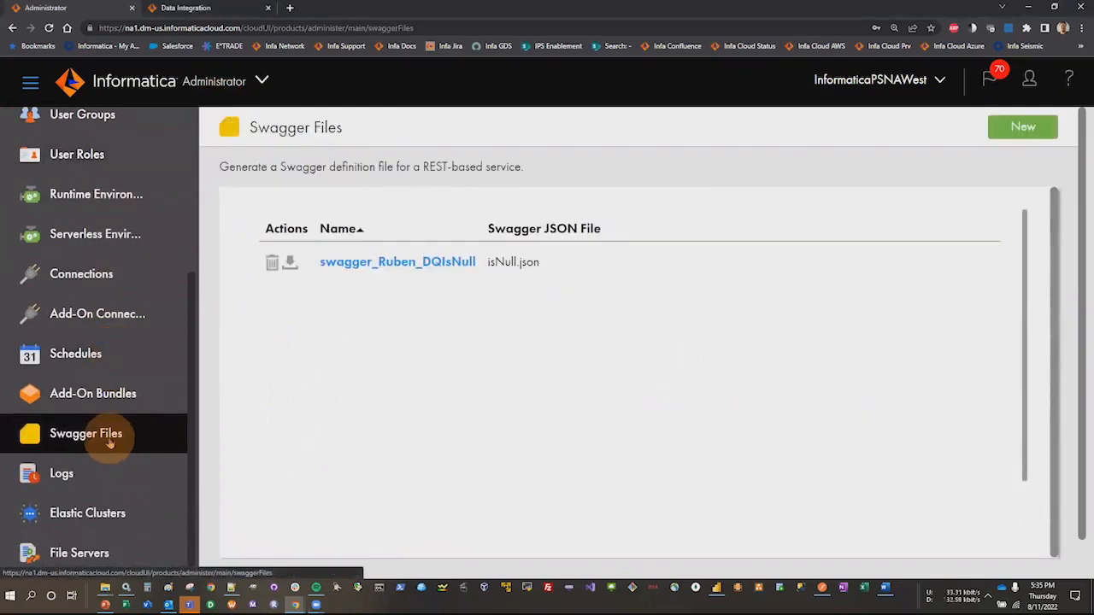
pyautogui.click(1022, 127)
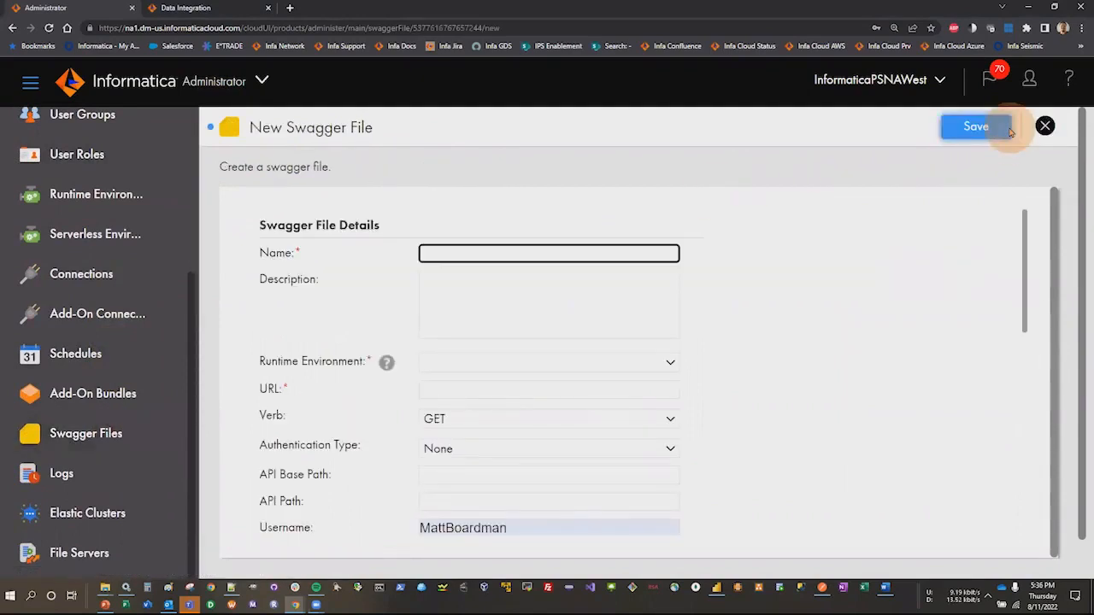
pyautogui.click(567, 256)
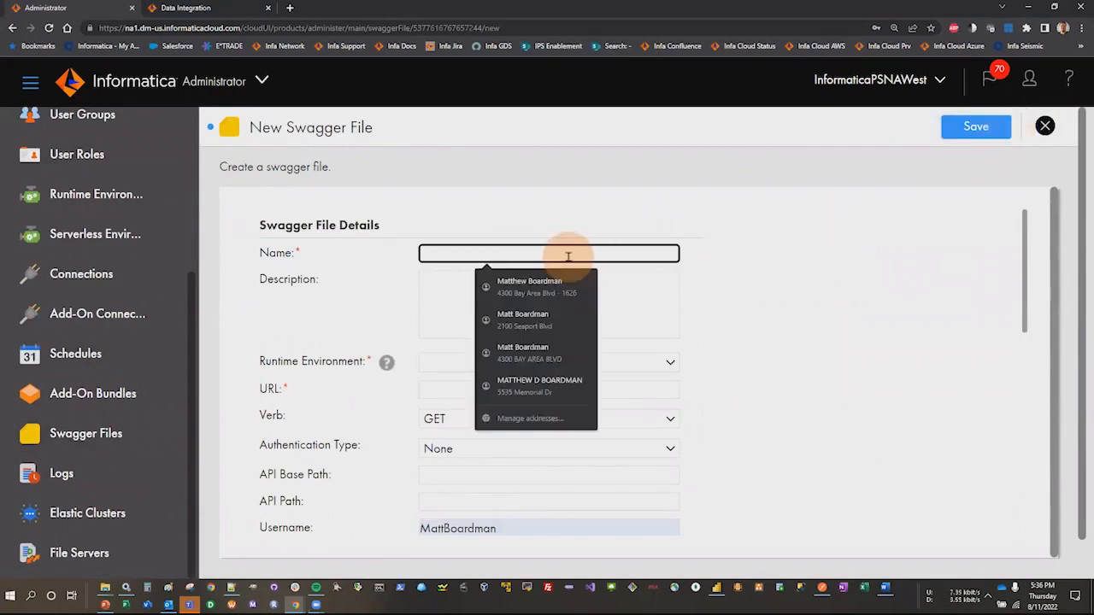
pyautogui.write('swagge')
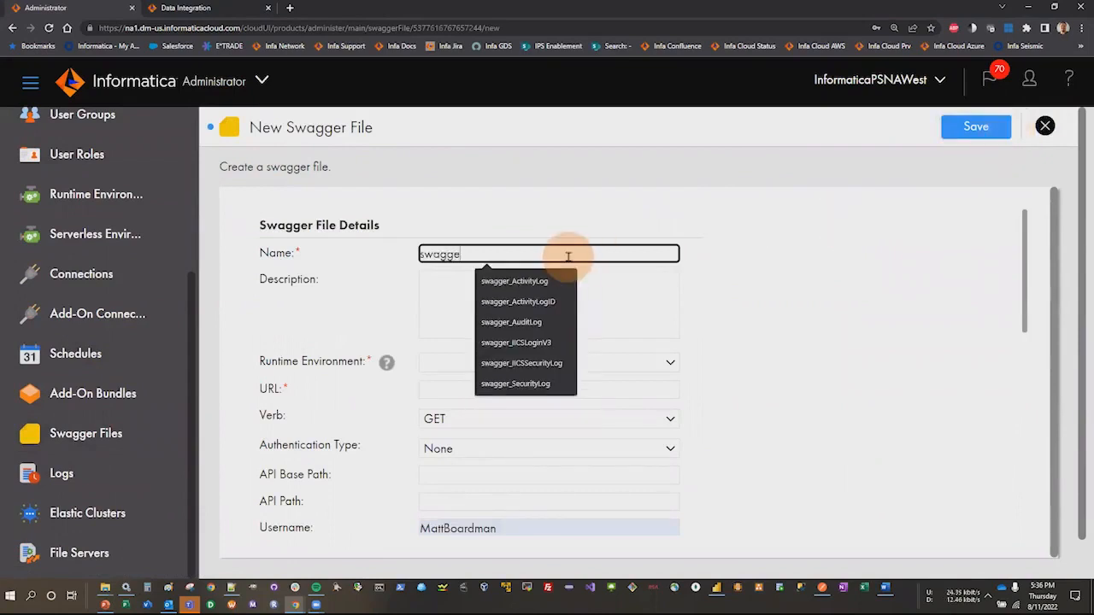
pyautogui.write('r_Login')
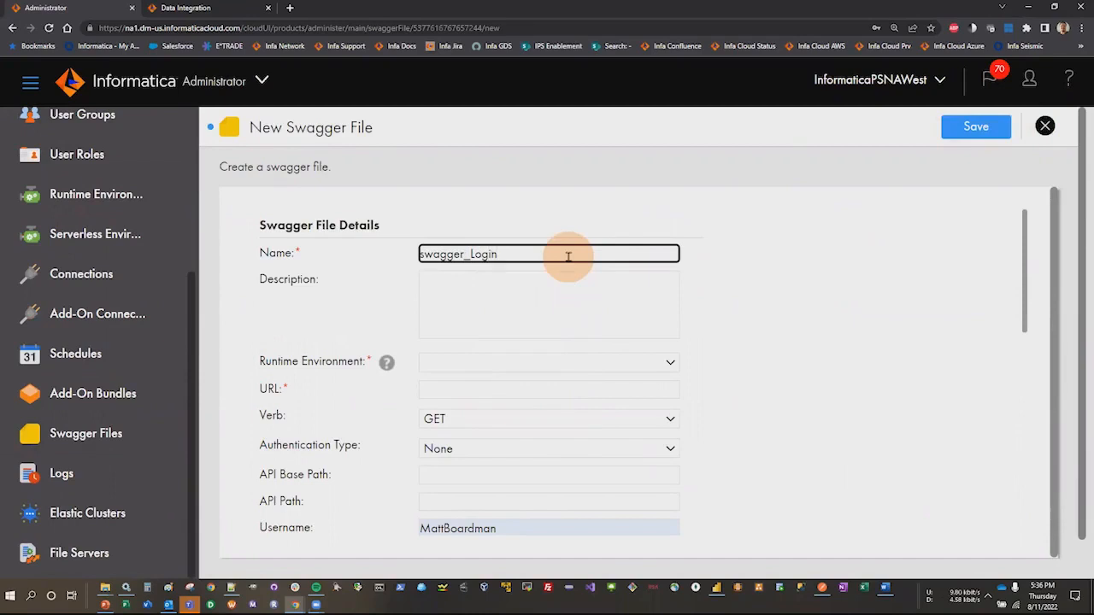
pyautogui.click(504, 300)
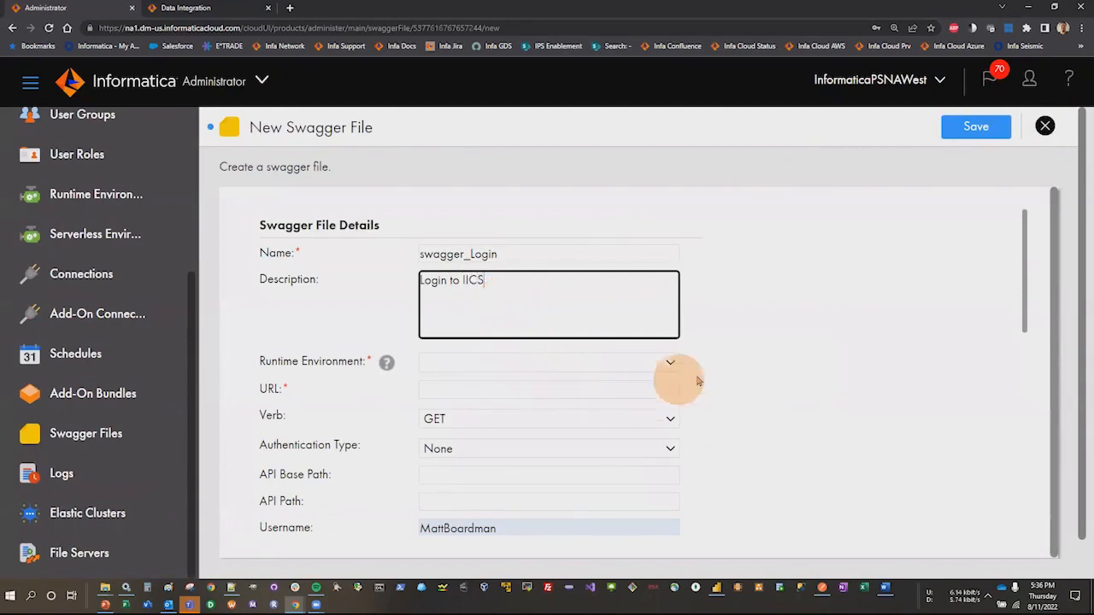
# Set the runtime environment to sag_MattB, then switch to Postman to look up the service URL
pyautogui.click(671, 364)
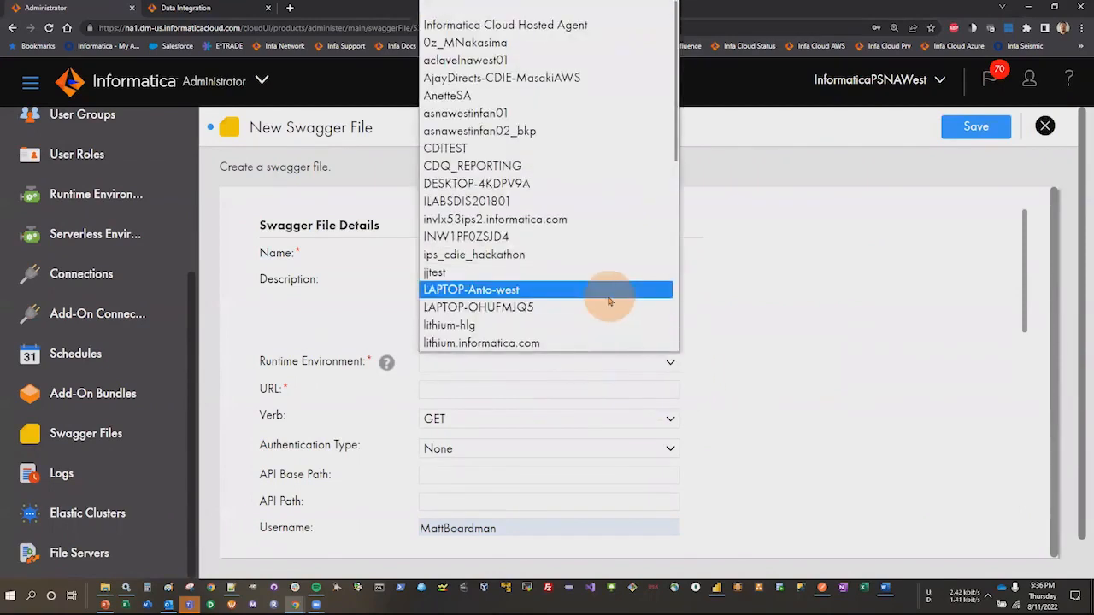
pyautogui.scroll(-5, 609, 301)
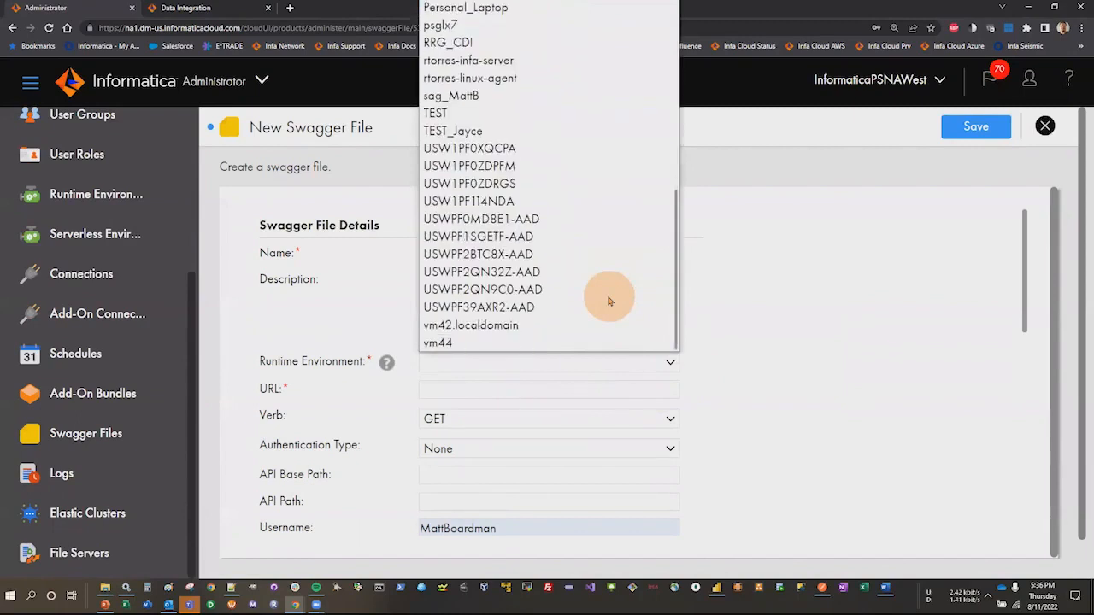
pyautogui.click(498, 97)
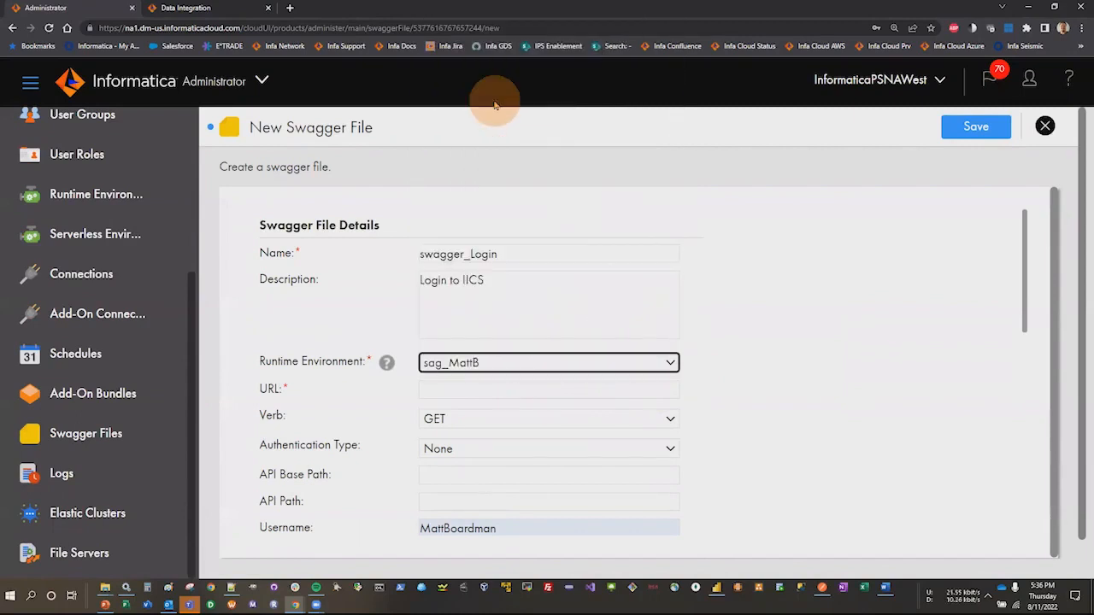
pyautogui.click(658, 392)
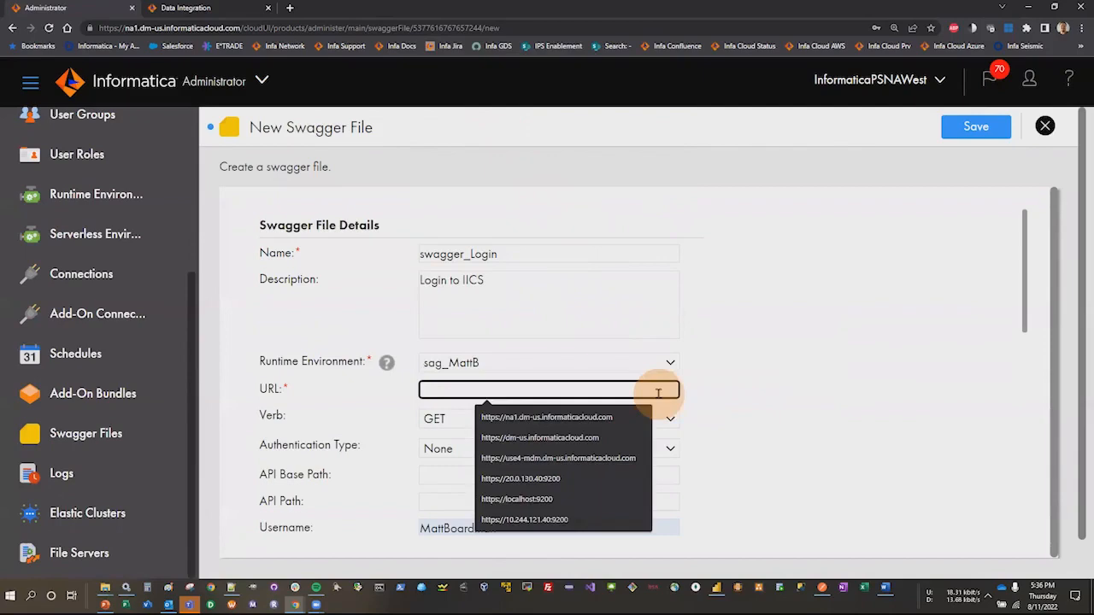
pyautogui.hotkey('alt', 'Tab')
pyautogui.hotkey('alt', 'Tab')
pyautogui.hotkey('alt', 'Tab')
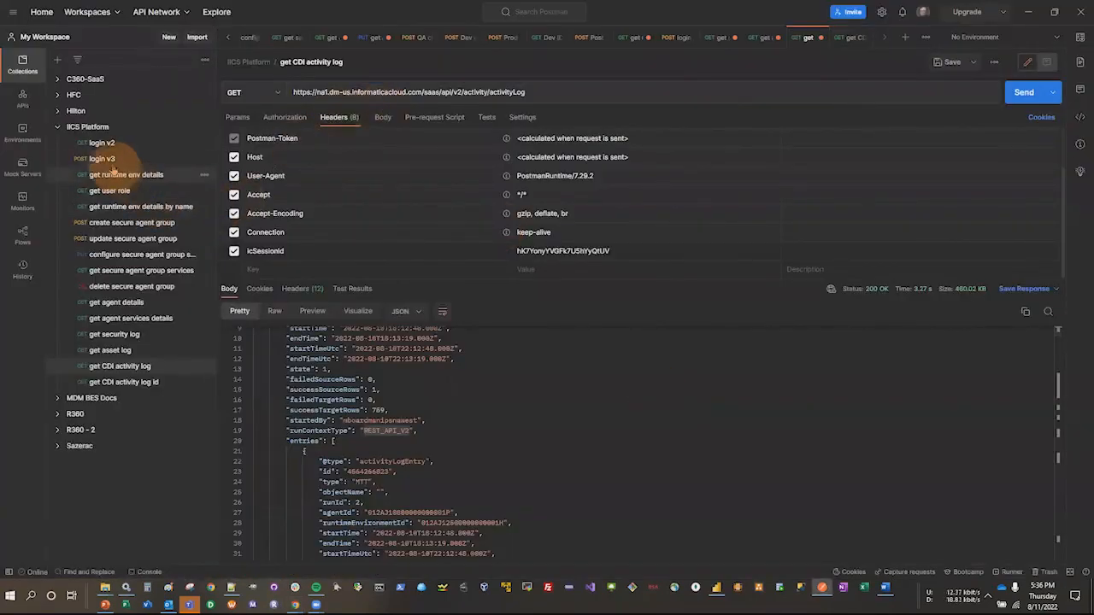
pyautogui.click(101, 159)
pyautogui.moveTo(512, 94); pyautogui.dragTo(256, 98)
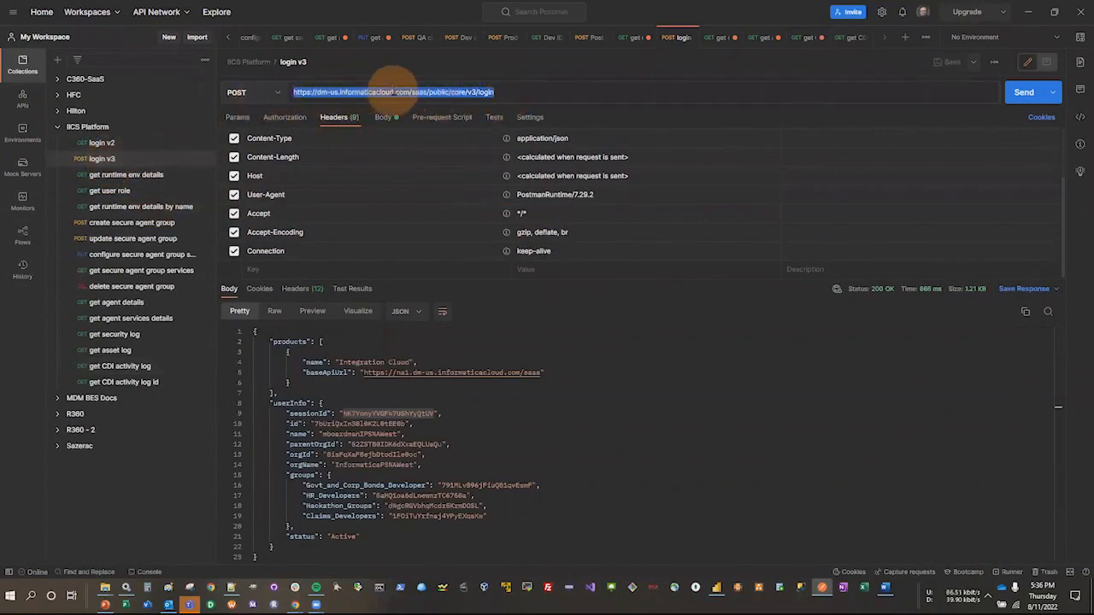
pyautogui.click(376, 92)
pyautogui.moveTo(409, 90); pyautogui.dragTo(284, 100)
pyautogui.hotkey('ctrl', 'c')
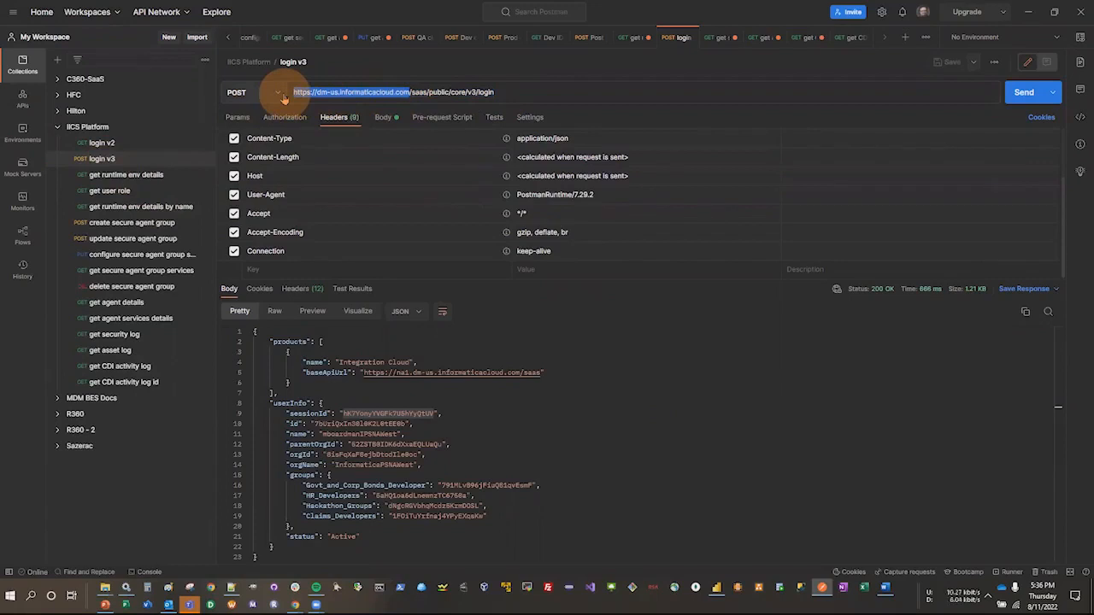
pyautogui.hotkey('alt', 'Tab')
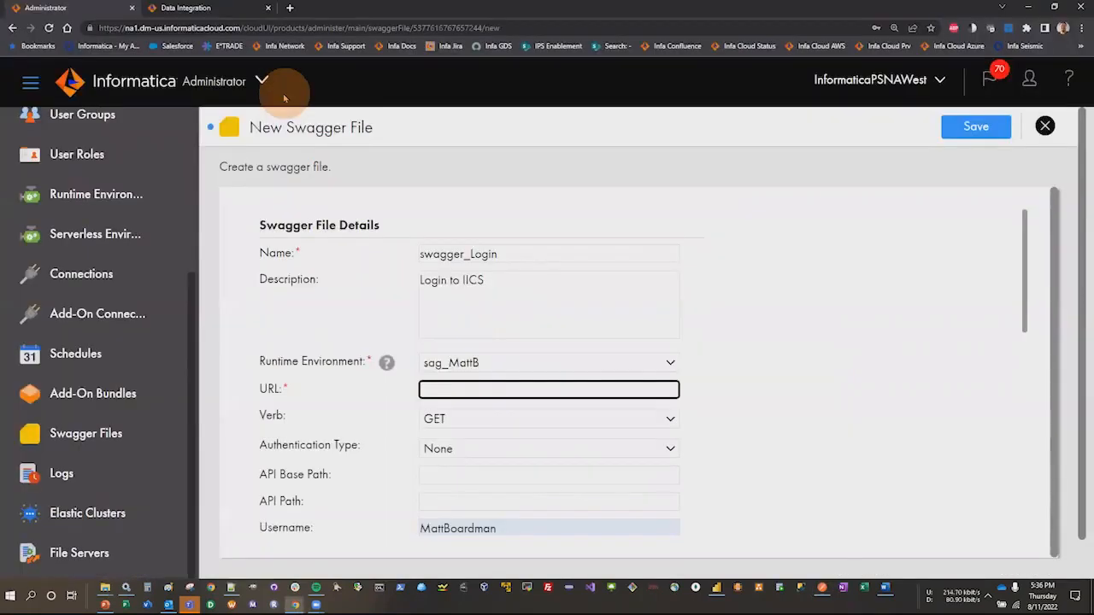
pyautogui.hotkey('ctrl', 'v')
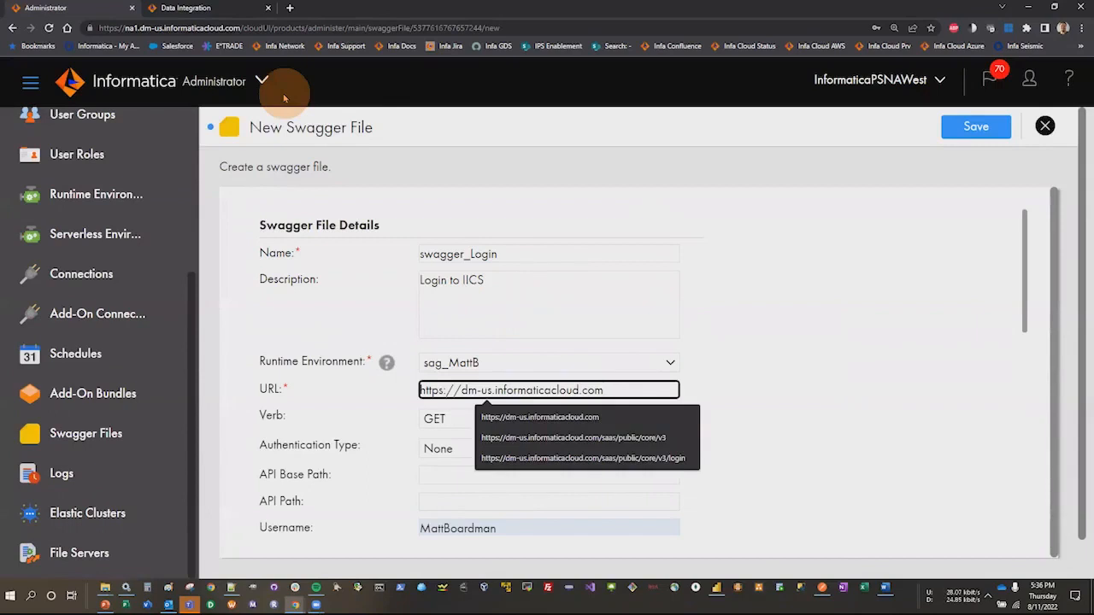
pyautogui.press('Tab')
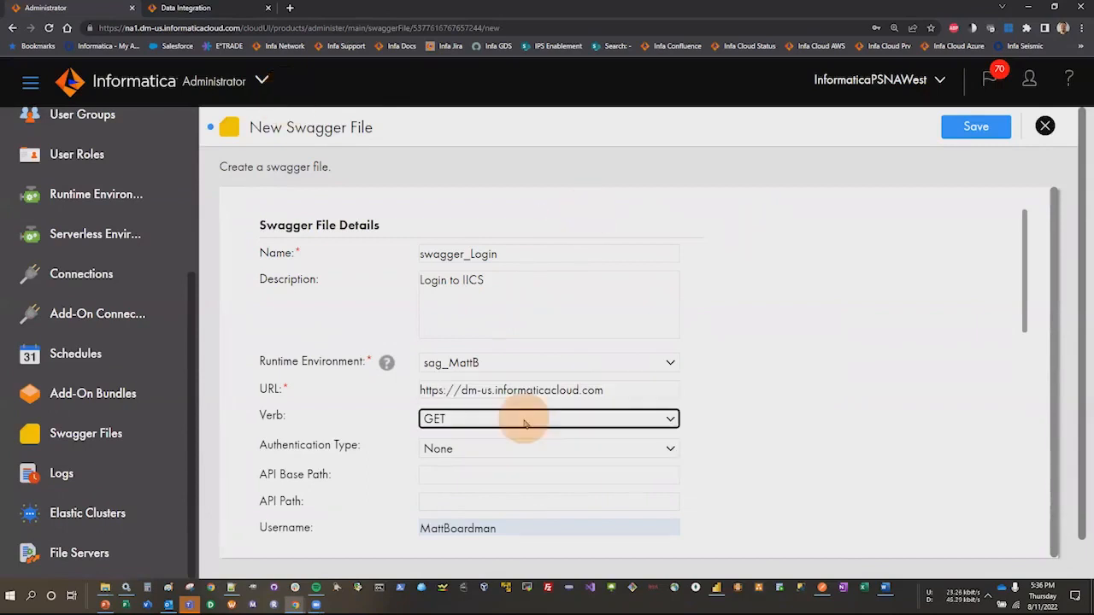
pyautogui.click(666, 450)
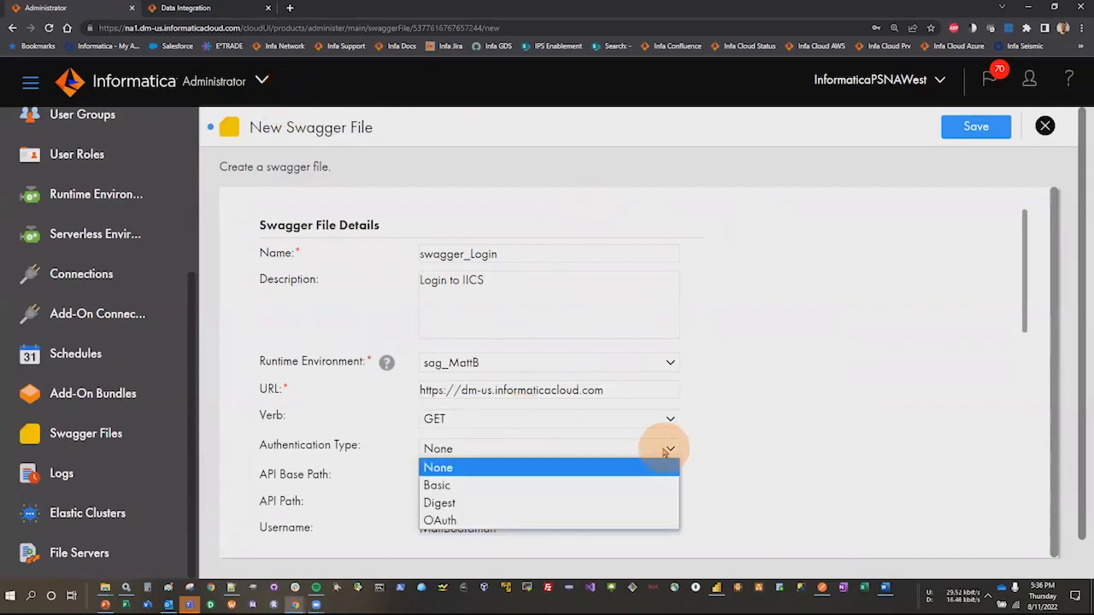
pyautogui.click(666, 452)
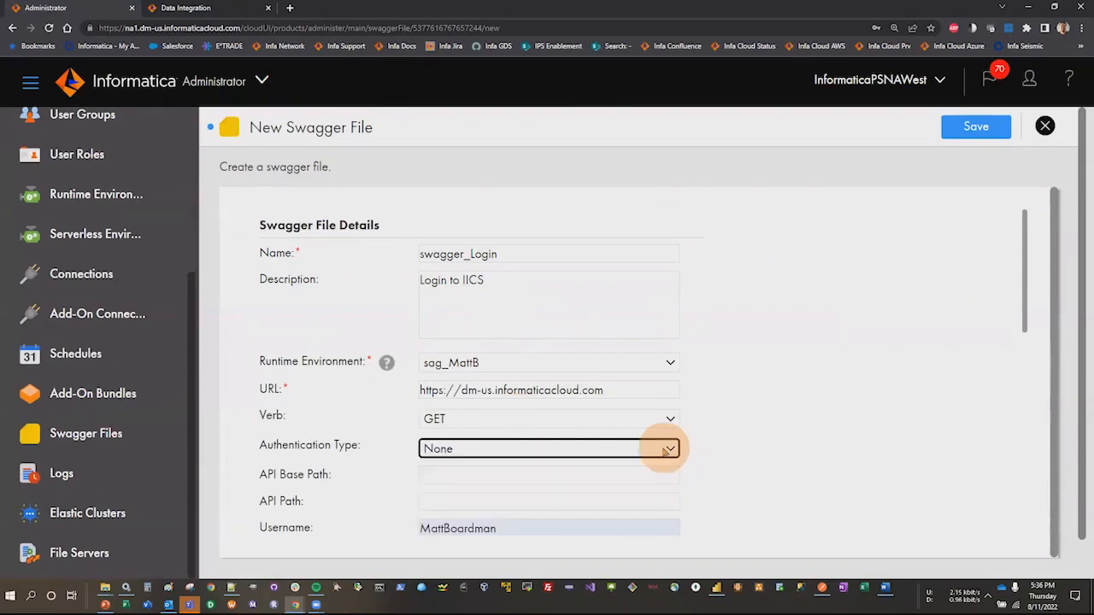
pyautogui.click(793, 420)
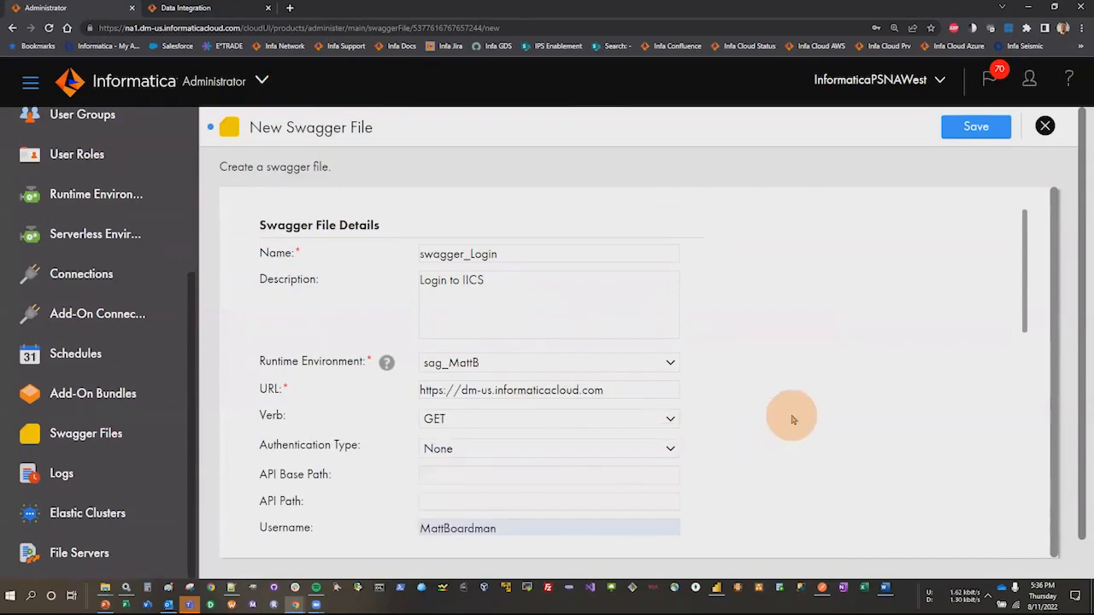
pyautogui.scroll(-3, 793, 420)
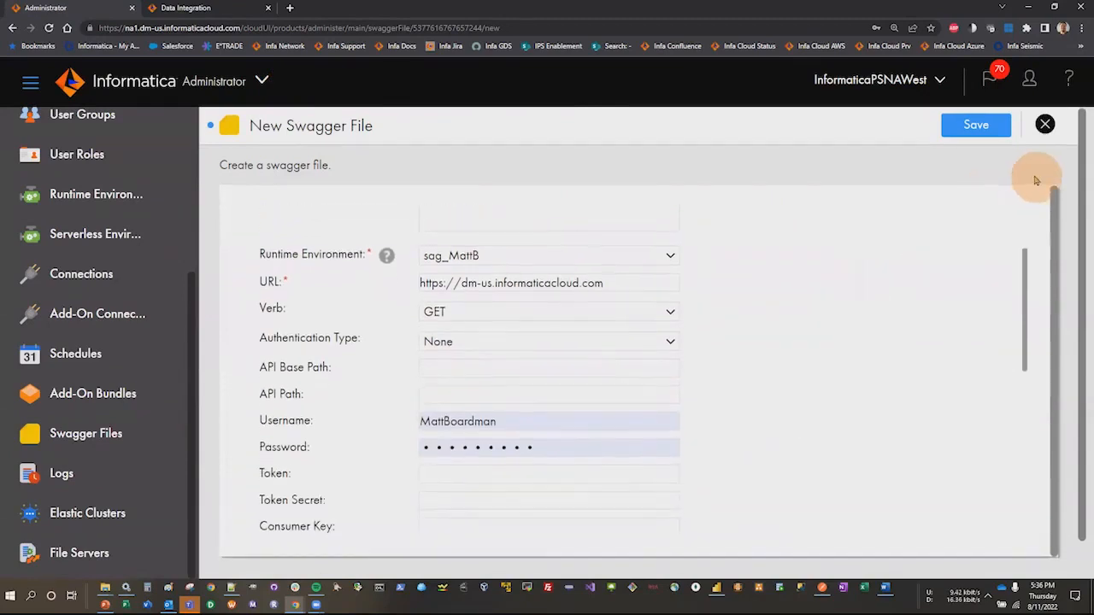
pyautogui.click(448, 367)
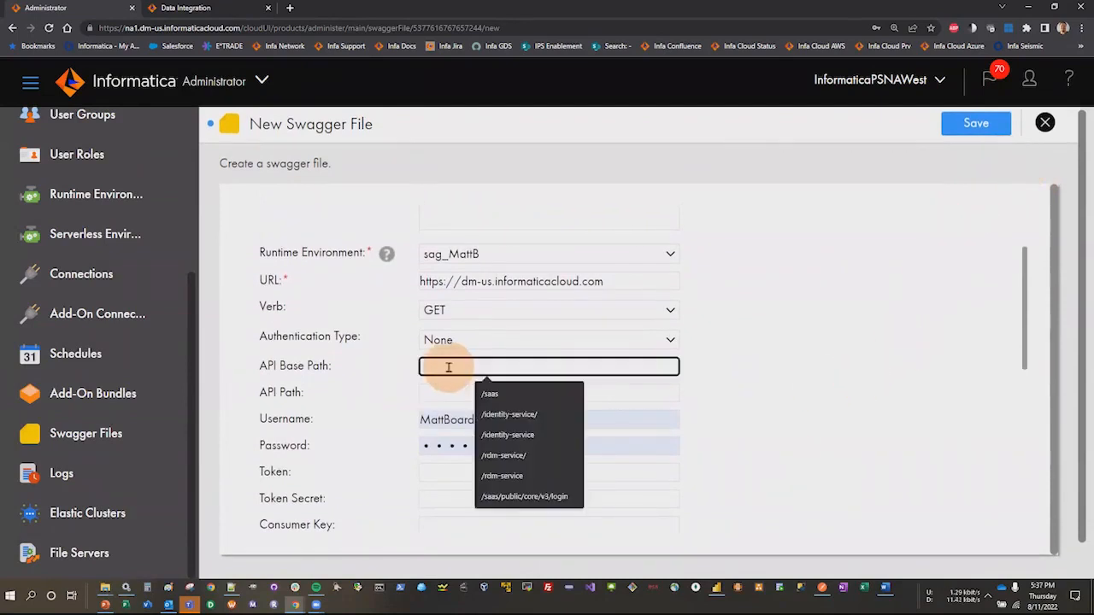
pyautogui.click(490, 394)
# Copy the /public/core/v3/login path from Postman's login request address
pyautogui.click(477, 394)
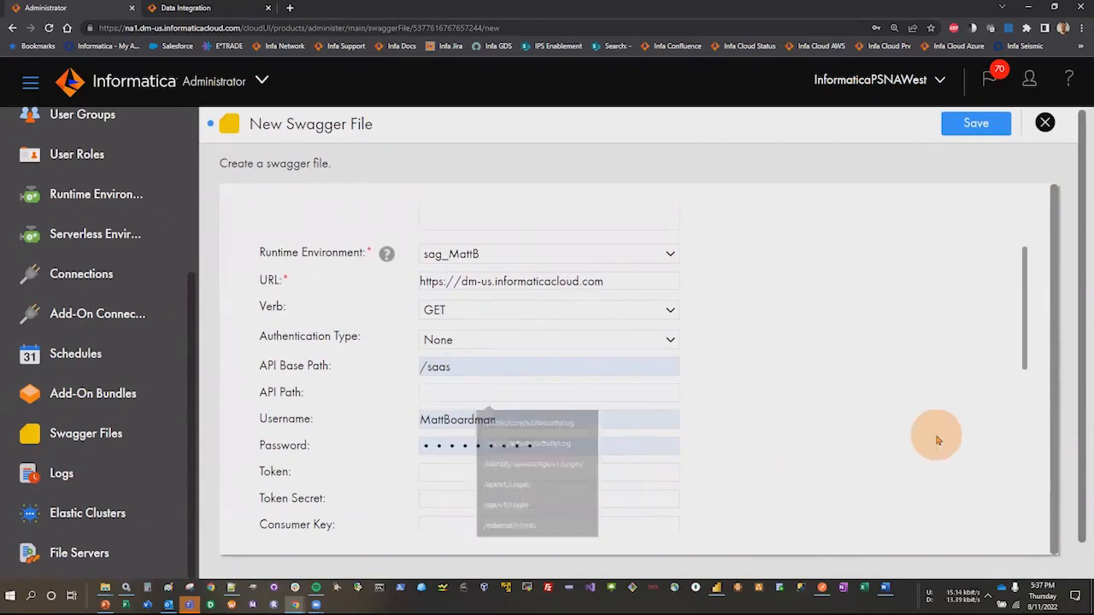
pyautogui.hotkey('alt', 'Tab')
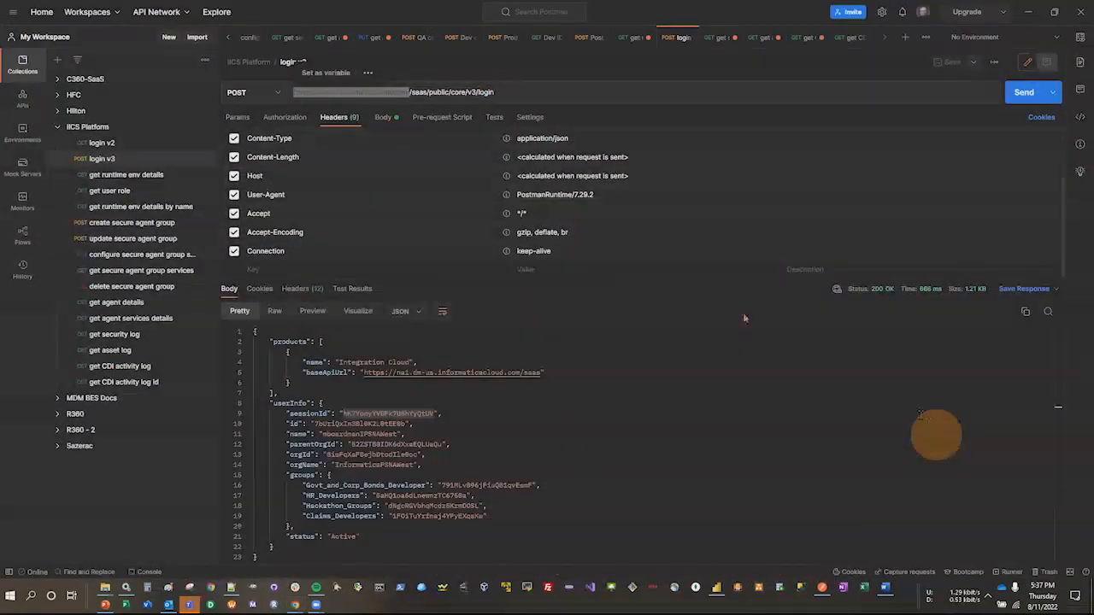
pyautogui.click(462, 94)
pyautogui.moveTo(498, 92); pyautogui.dragTo(427, 96)
pyautogui.hotkey('ctrl', 'c')
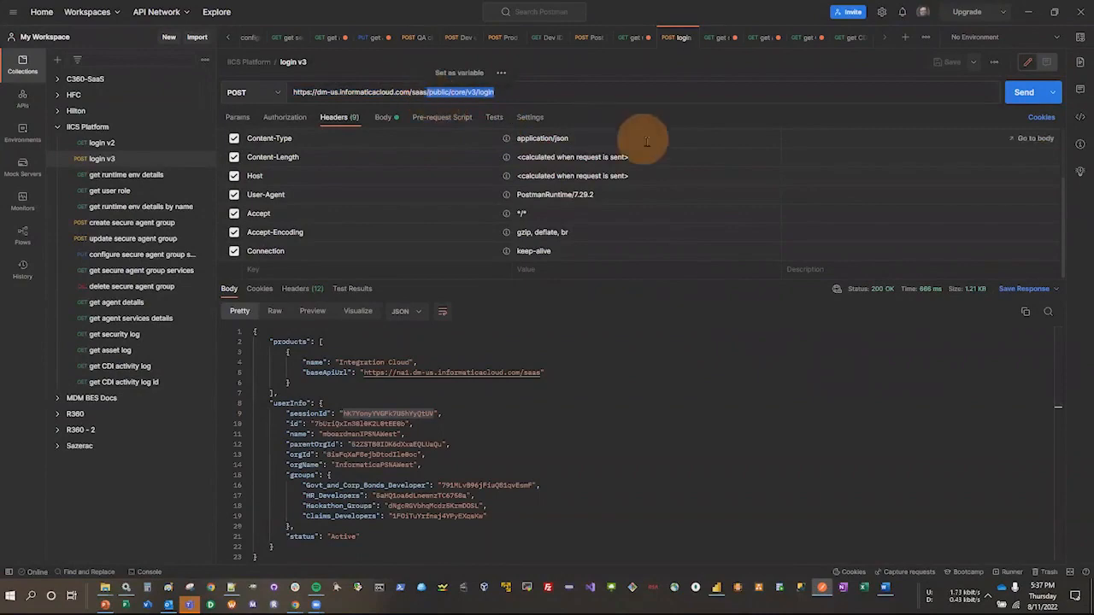
pyautogui.hotkey('alt', 'Tab')
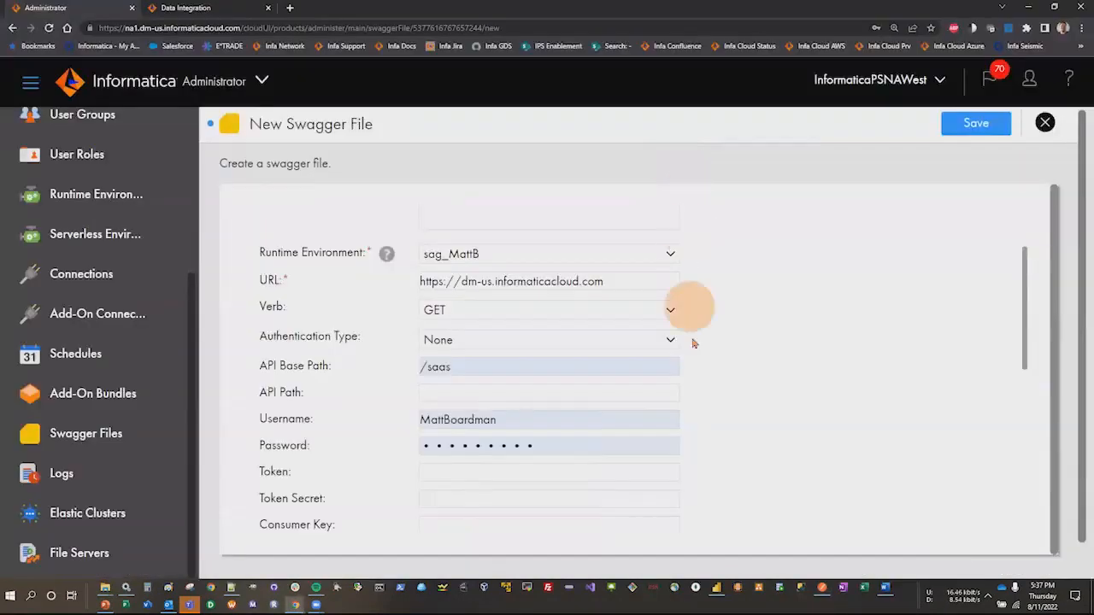
# Set the API path to /public/core/v3/login and clear the prefilled username and password
pyautogui.click(445, 397)
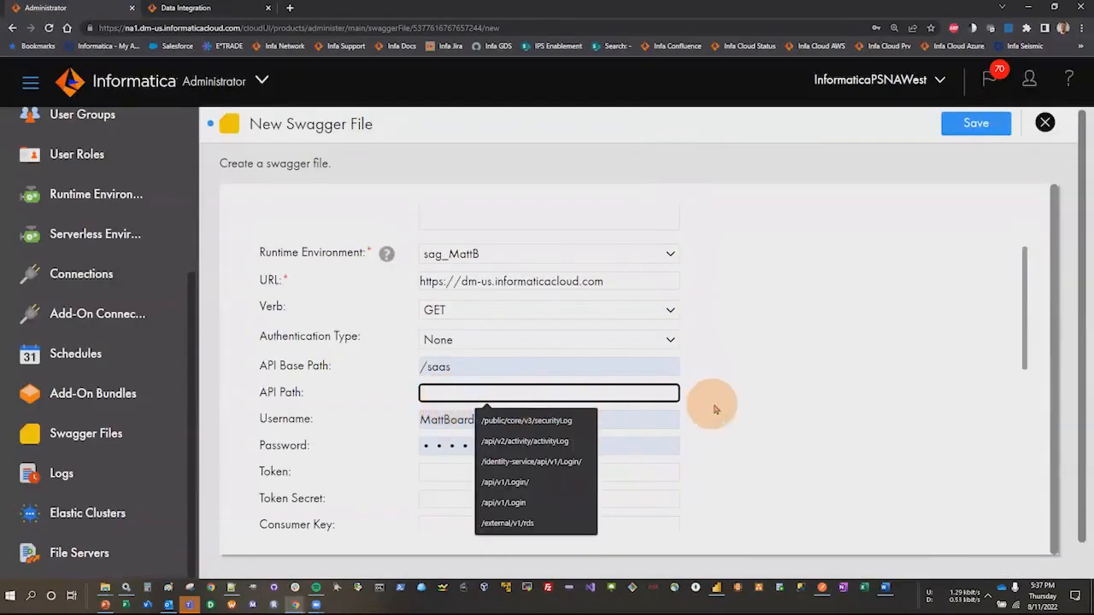
pyautogui.hotkey('ctrl', 'v')
pyautogui.moveTo(522, 423); pyautogui.dragTo(378, 420)
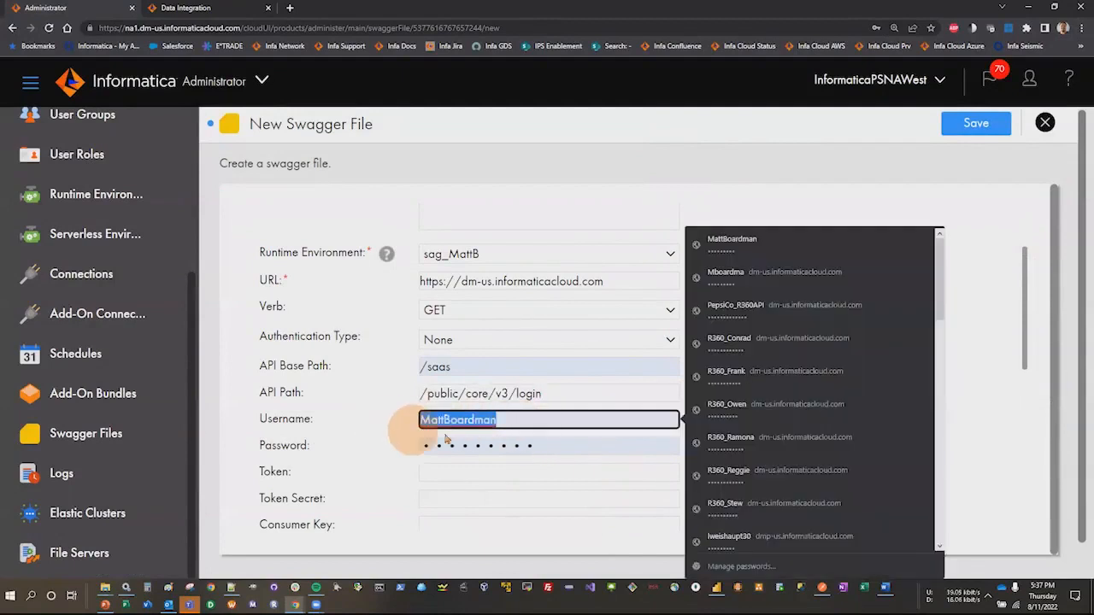
pyautogui.press('BackSpace')
pyautogui.click(551, 448)
pyautogui.moveTo(550, 448); pyautogui.dragTo(379, 447)
pyautogui.press('BackSpace')
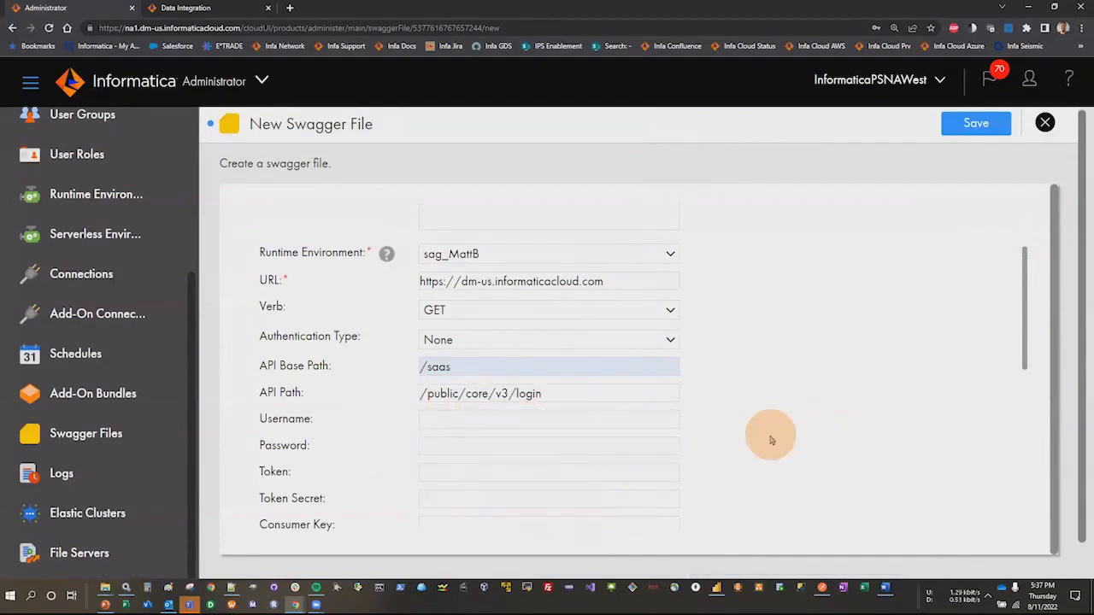
pyautogui.scroll(-2, 769, 440)
pyautogui.scroll(-1, 765, 438)
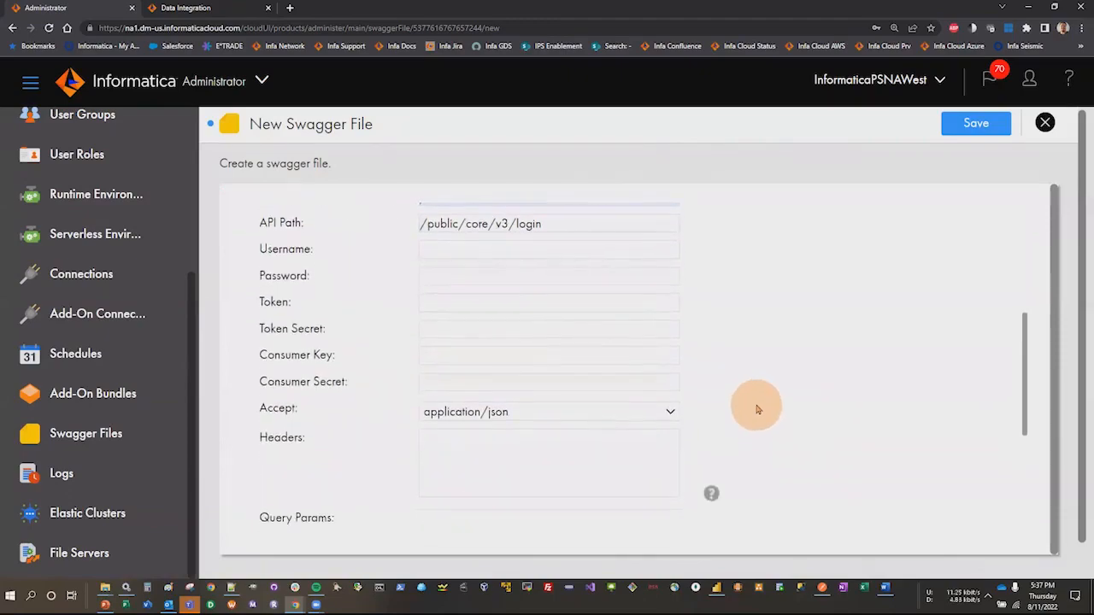
pyautogui.scroll(-1, 758, 409)
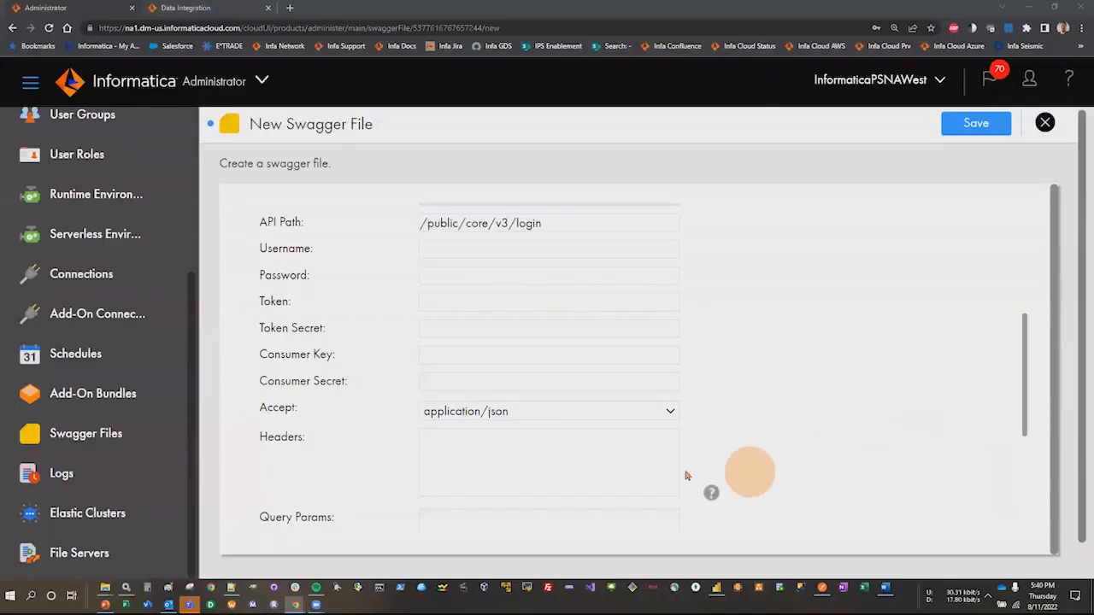
pyautogui.click(519, 465)
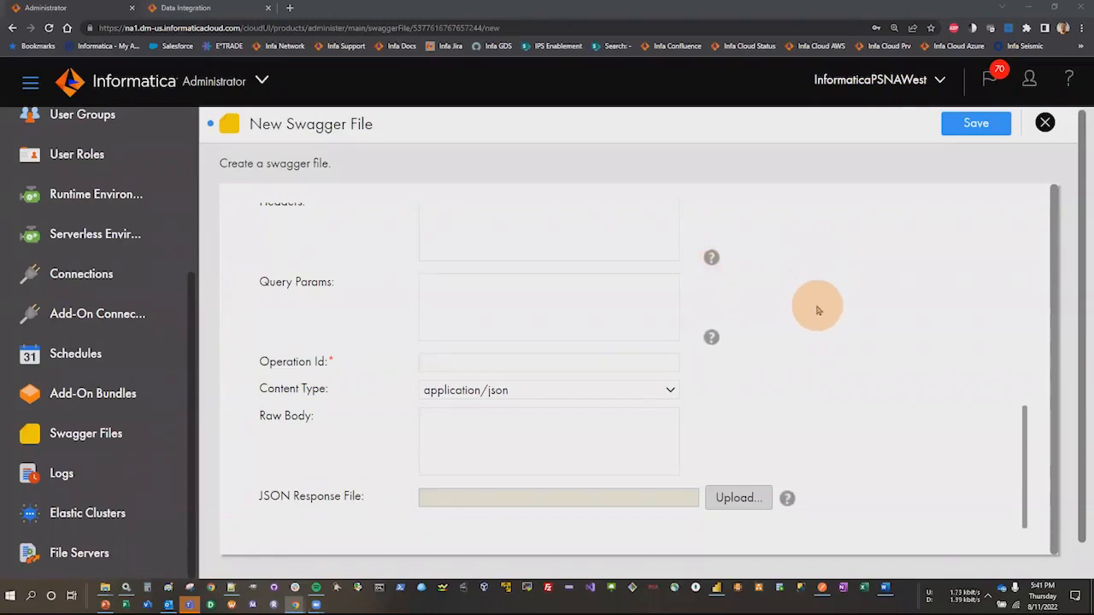
pyautogui.scroll(1, 819, 309)
pyautogui.scroll(1, 818, 310)
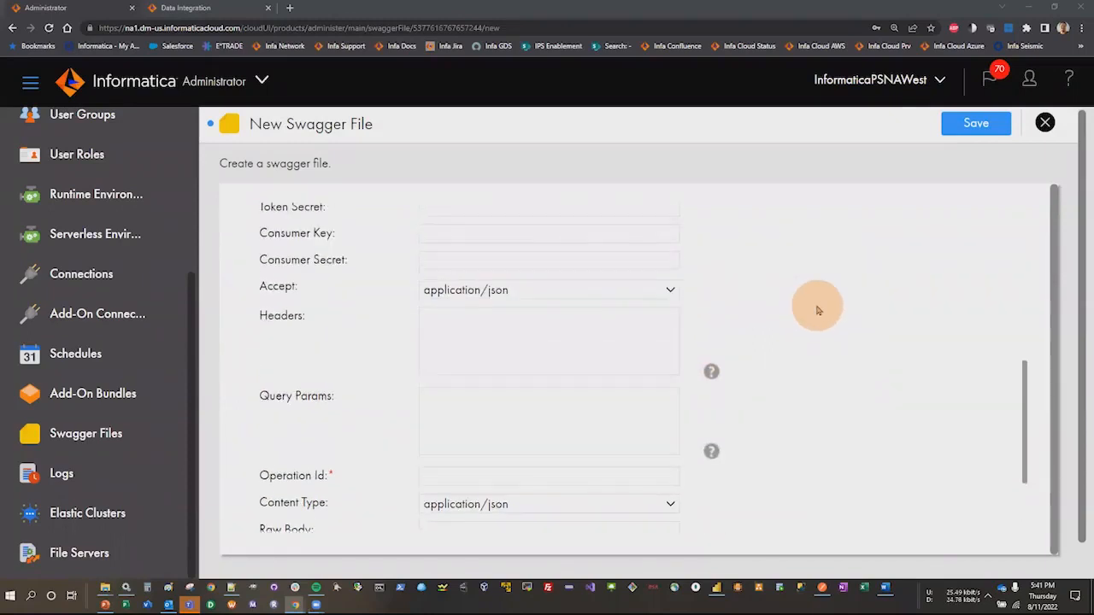
pyautogui.scroll(5, 818, 311)
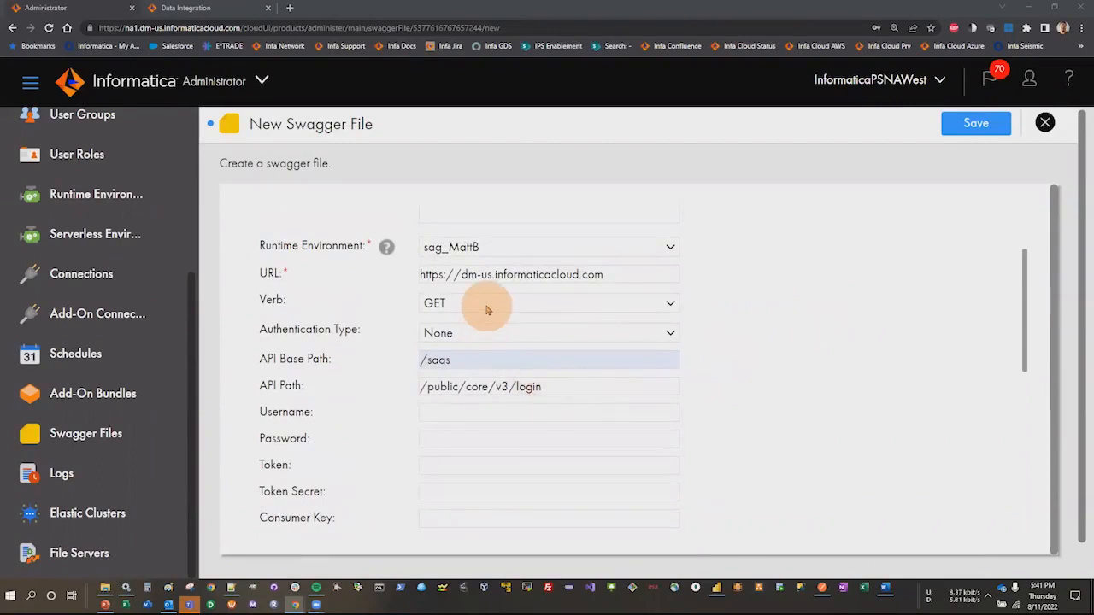
# Make the request verb POST with operation ID Login
pyautogui.click(590, 303)
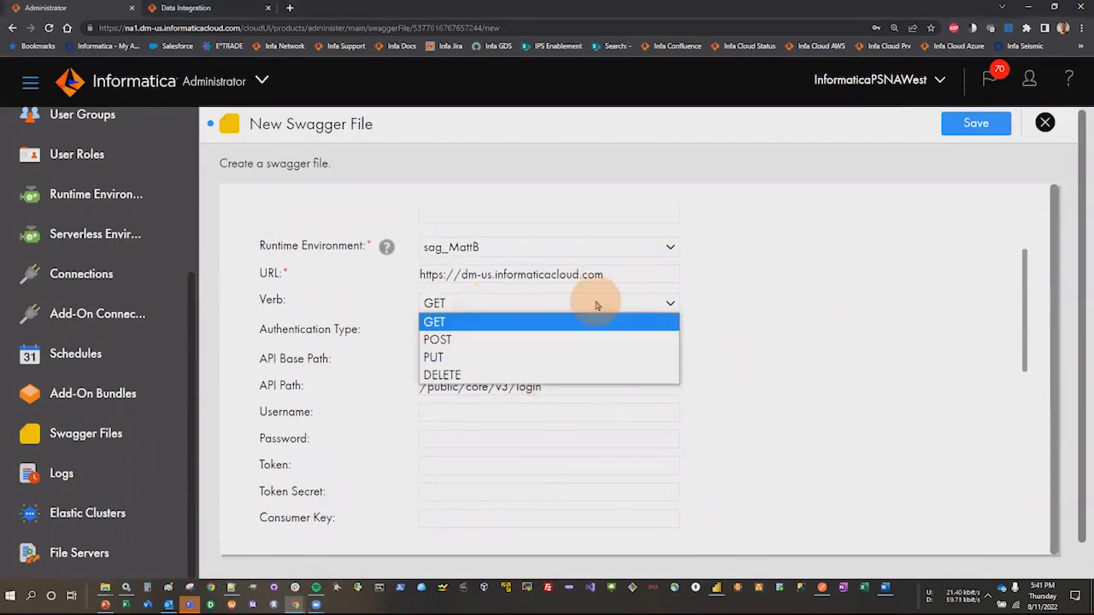
pyautogui.click(565, 340)
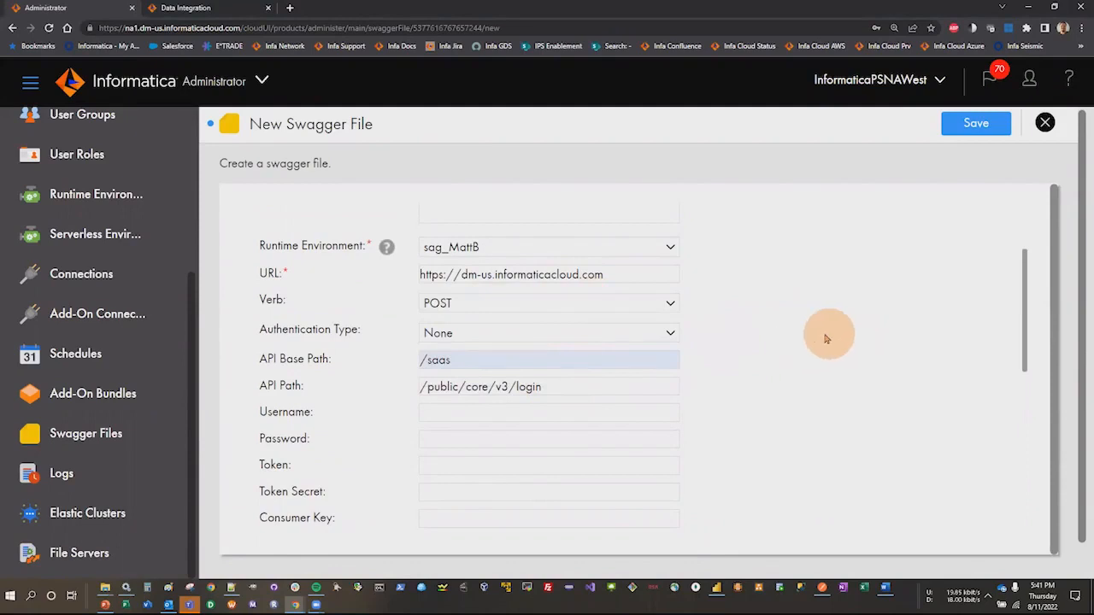
pyautogui.scroll(-5, 826, 339)
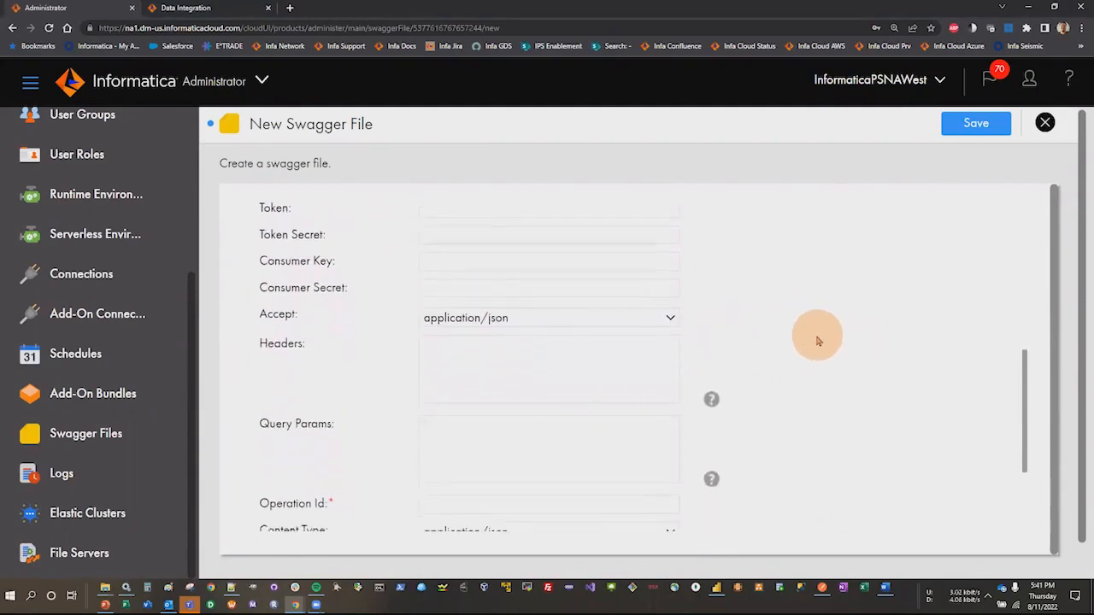
pyautogui.scroll(-3, 818, 341)
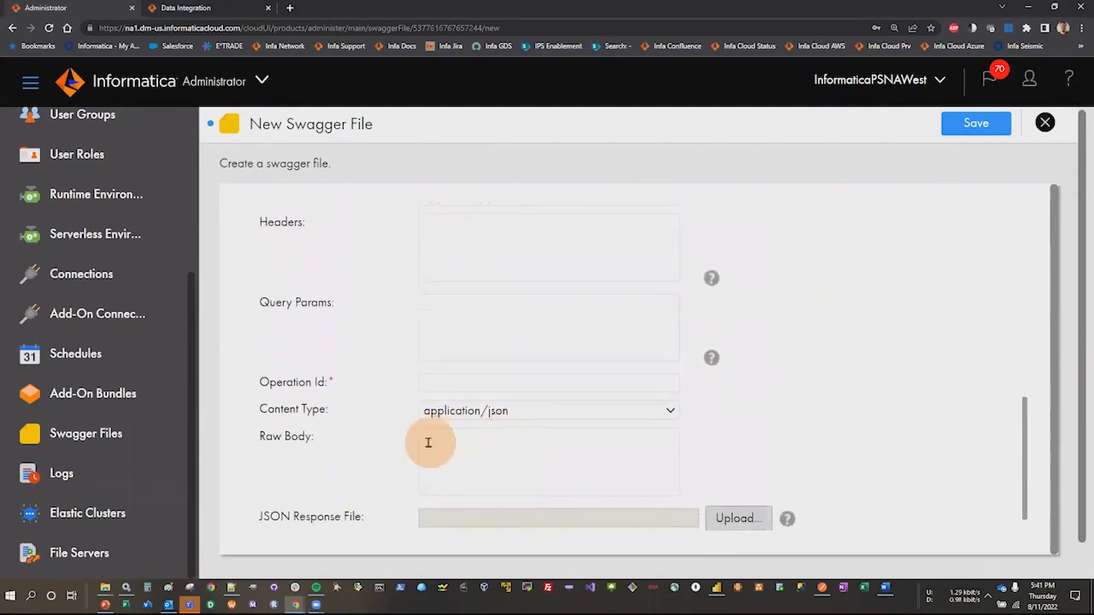
pyautogui.click(445, 367)
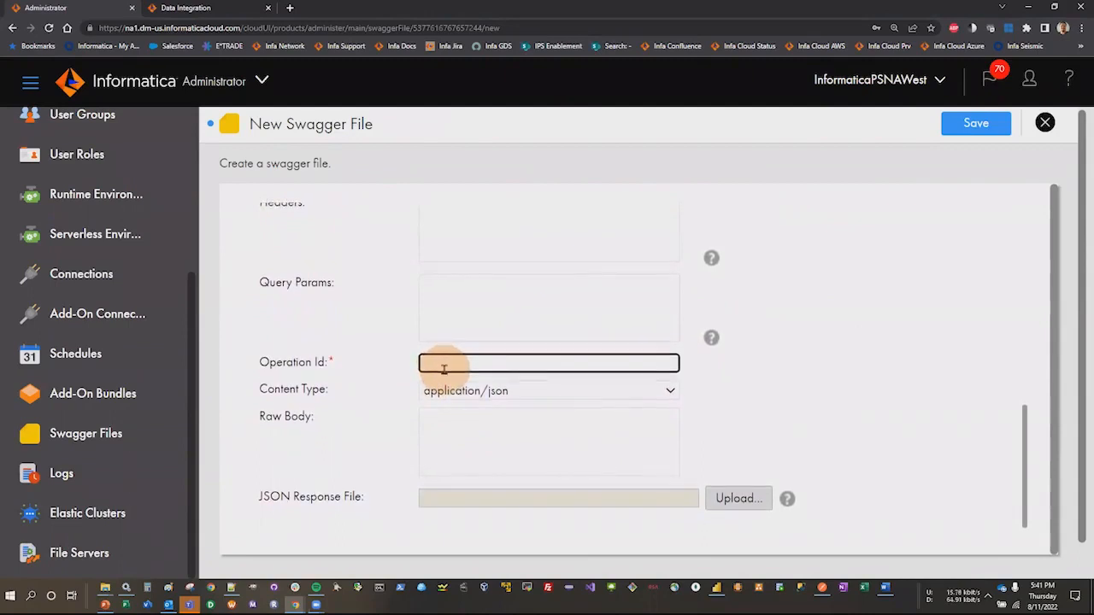
pyautogui.write('Lo')
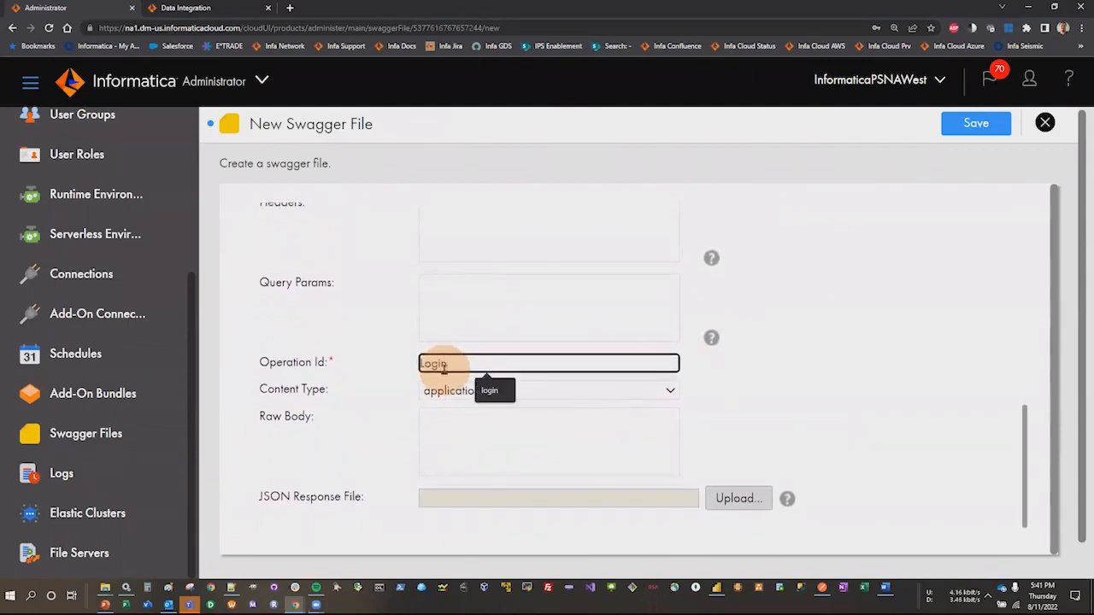
pyautogui.write('gin')
# Paste the login request's JSON body from Postman into the Raw Body box
pyautogui.click(503, 455)
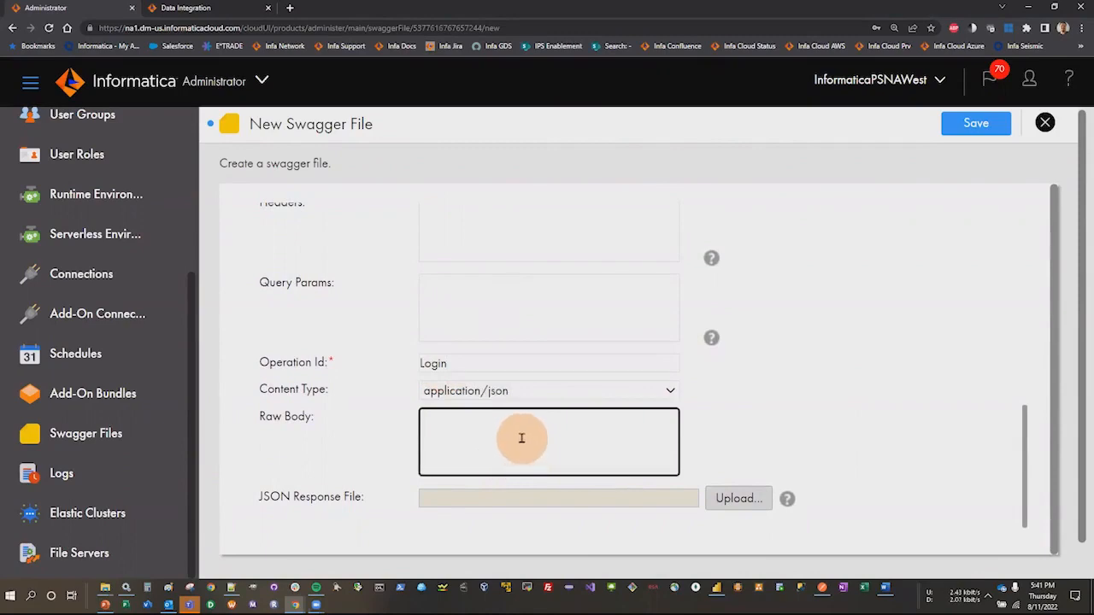
pyautogui.hotkey('alt', 'Tab')
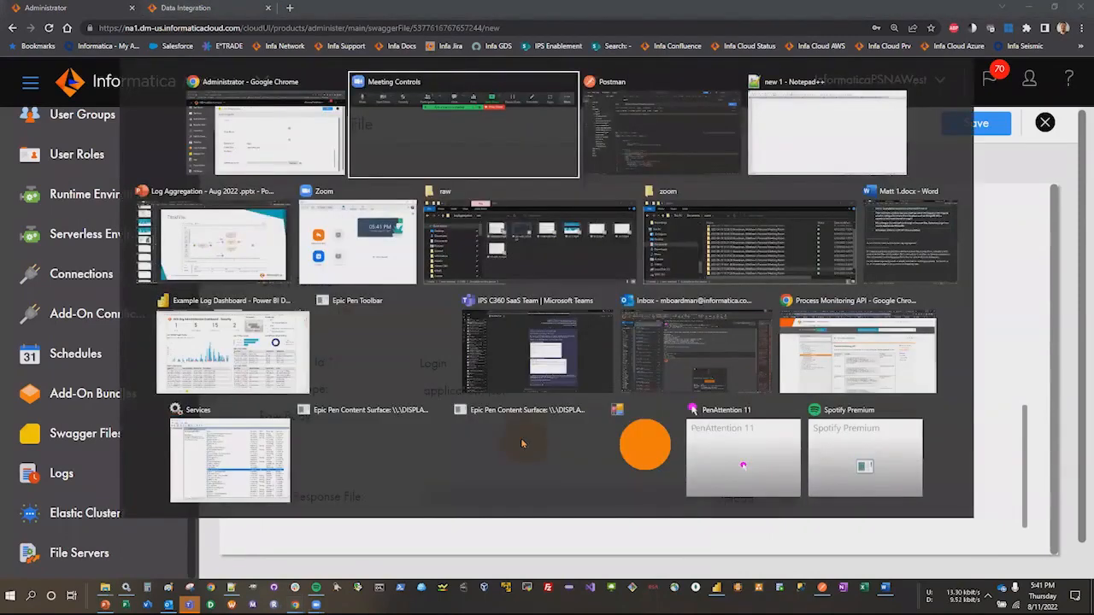
pyautogui.hotkey('alt', 'Tab')
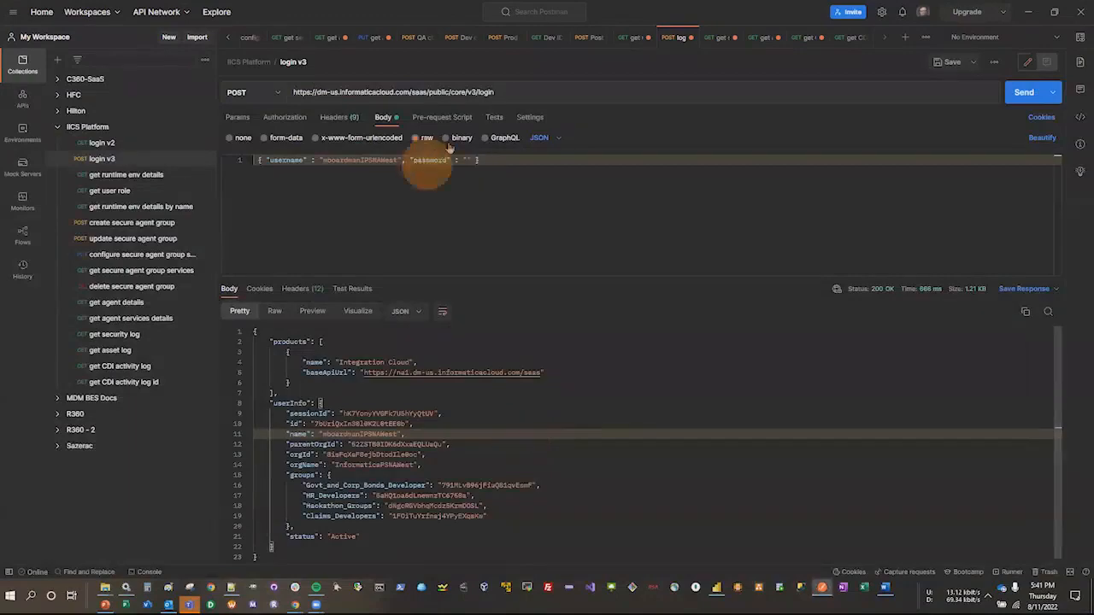
pyautogui.moveTo(514, 169); pyautogui.dragTo(225, 163)
pyautogui.hotkey('ctrl', 'c')
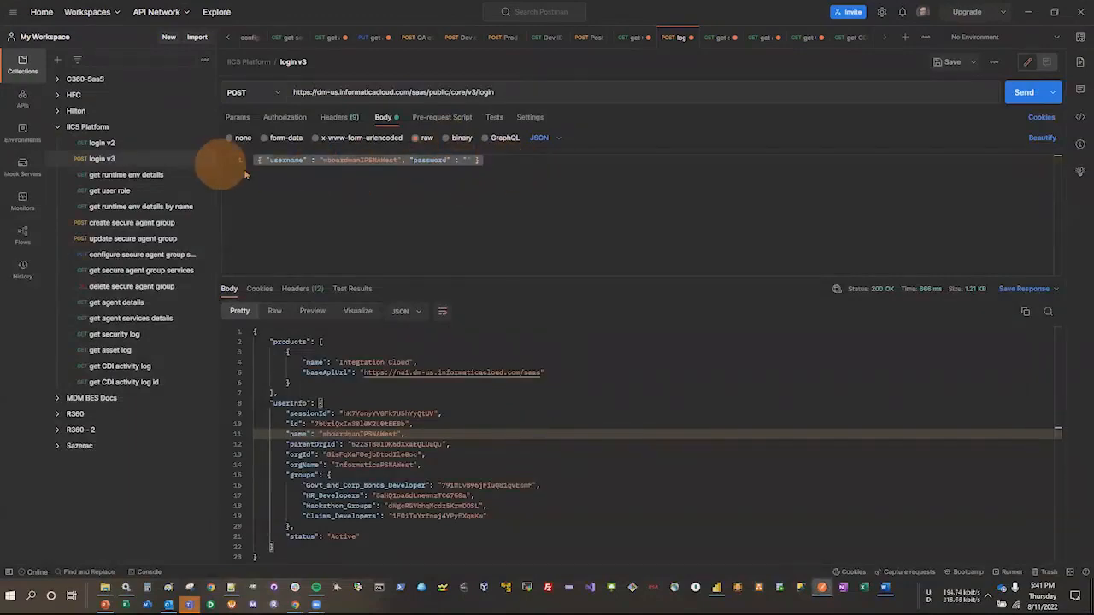
pyautogui.hotkey('alt', 'Tab')
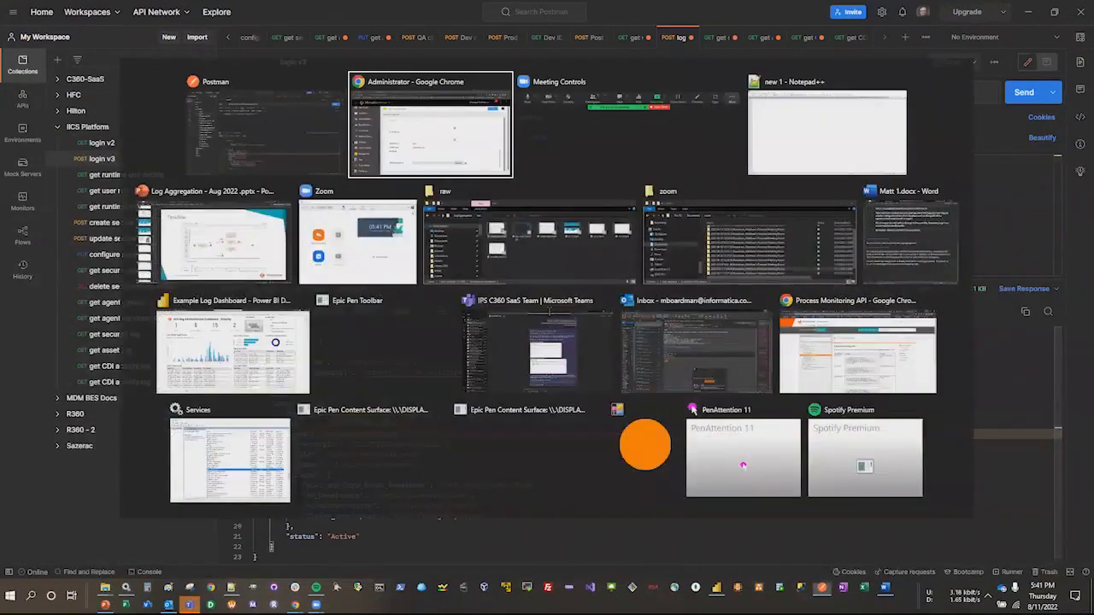
pyautogui.click(650, 459)
pyautogui.hotkey('ctrl', 'v')
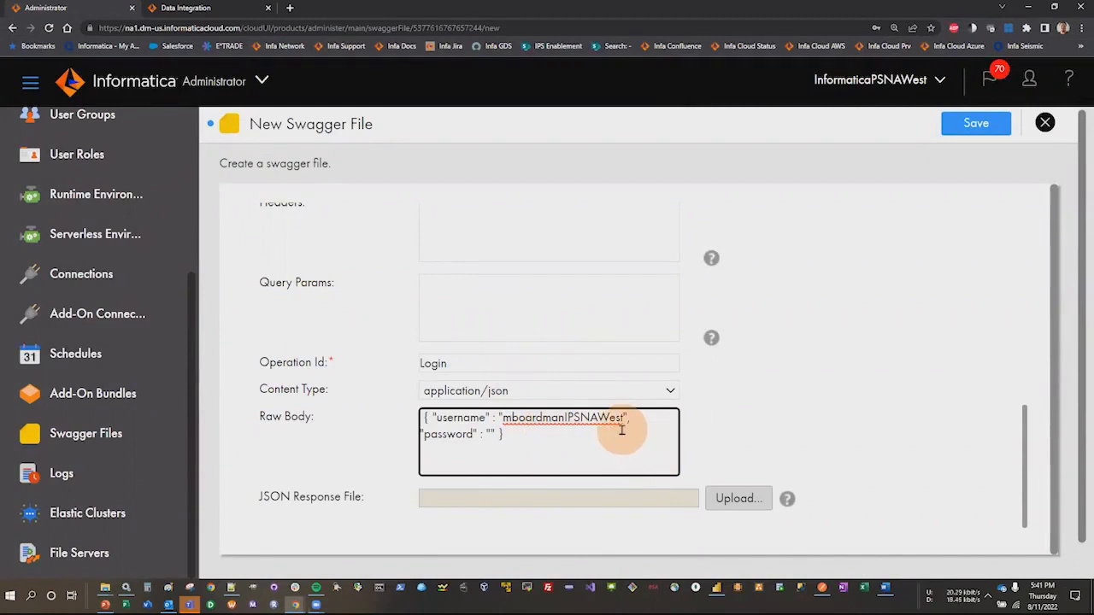
pyautogui.click(554, 506)
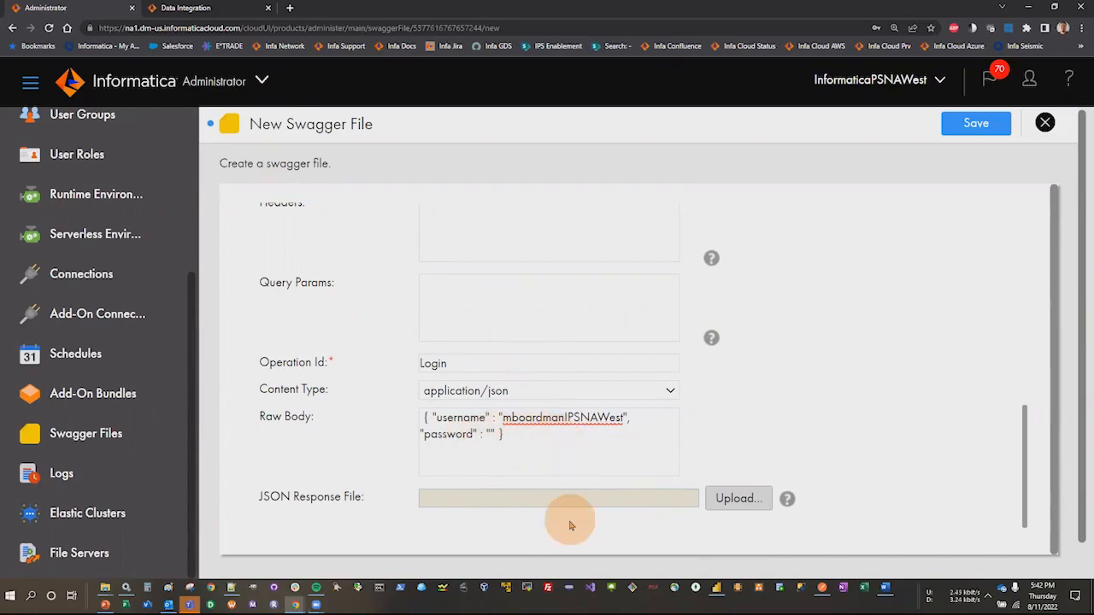
pyautogui.hotkey('alt', 'Tab')
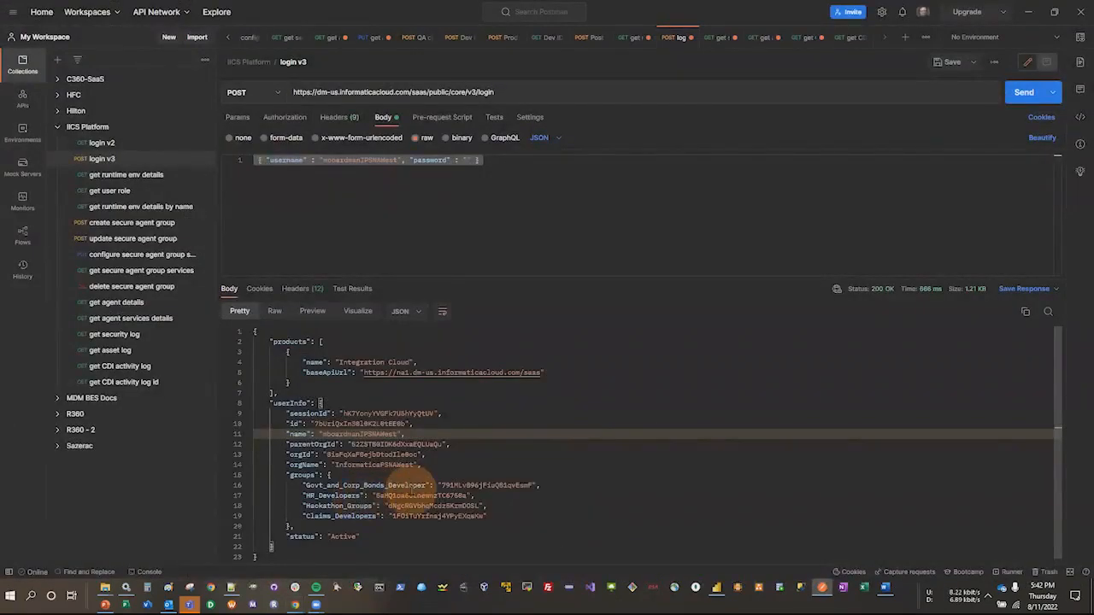
# Copy the entire Postman login response JSON into a new Notepad++ tab
pyautogui.click(467, 466)
pyautogui.hotkey('ctrl', 'a')
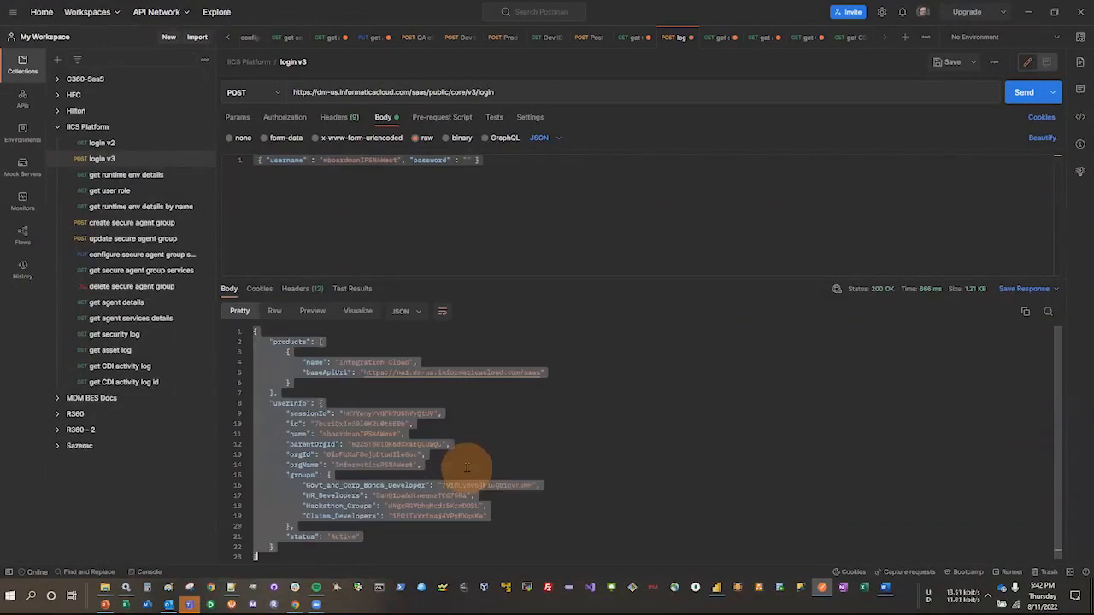
pyautogui.hotkey('alt', 'Tab')
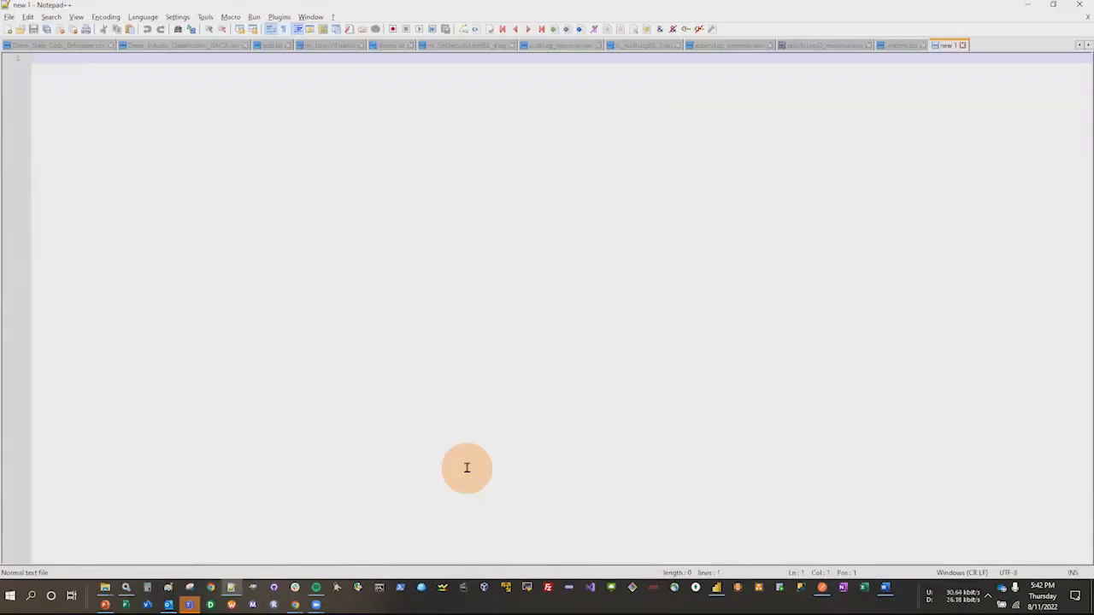
# Save the tab to the Desktop as login_response.json and minimise Notepad++
pyautogui.click(8, 16)
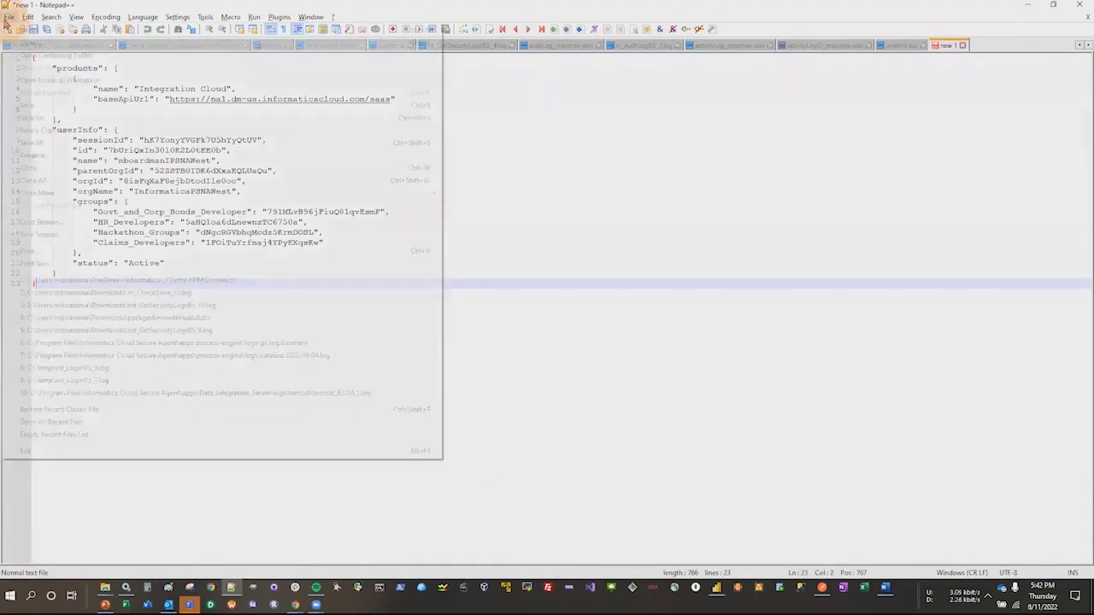
pyautogui.click(471, 328)
pyautogui.hotkey('ctrl', 's')
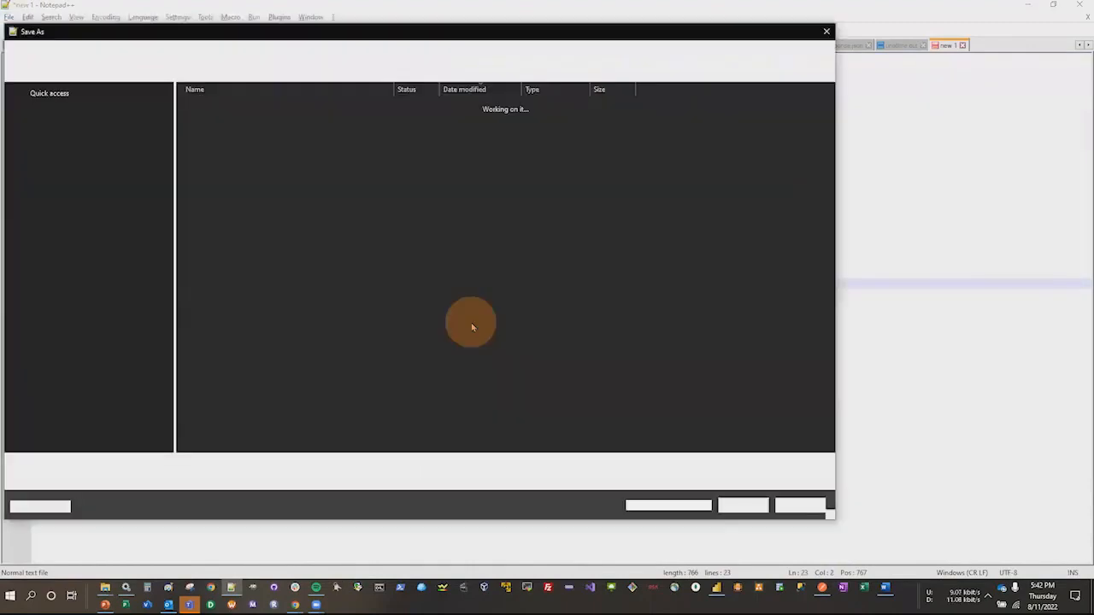
pyautogui.click(57, 112)
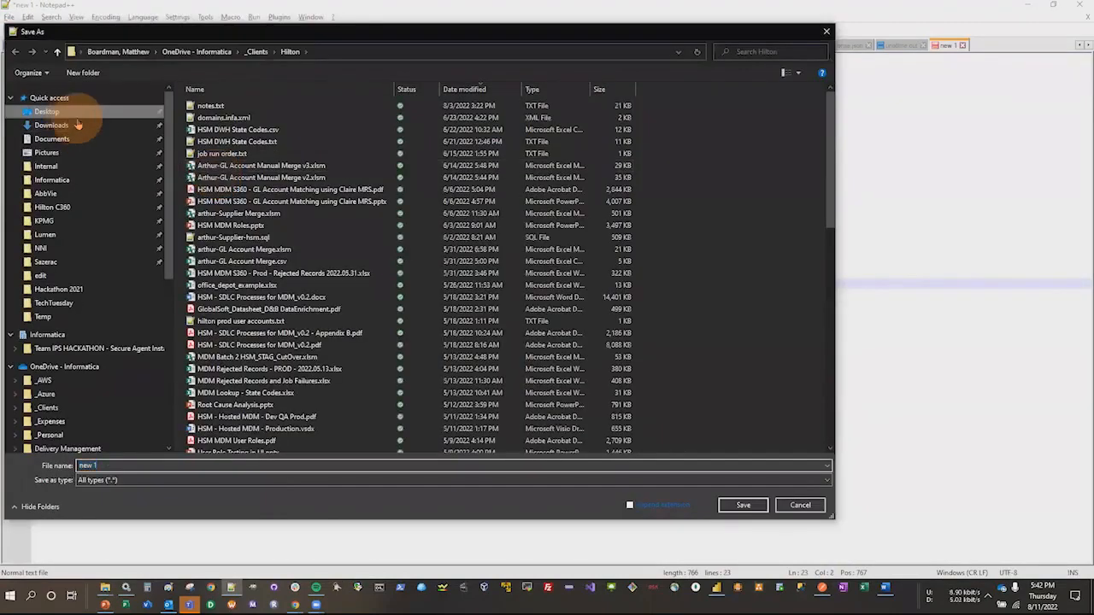
pyautogui.moveTo(116, 465); pyautogui.dragTo(59, 467)
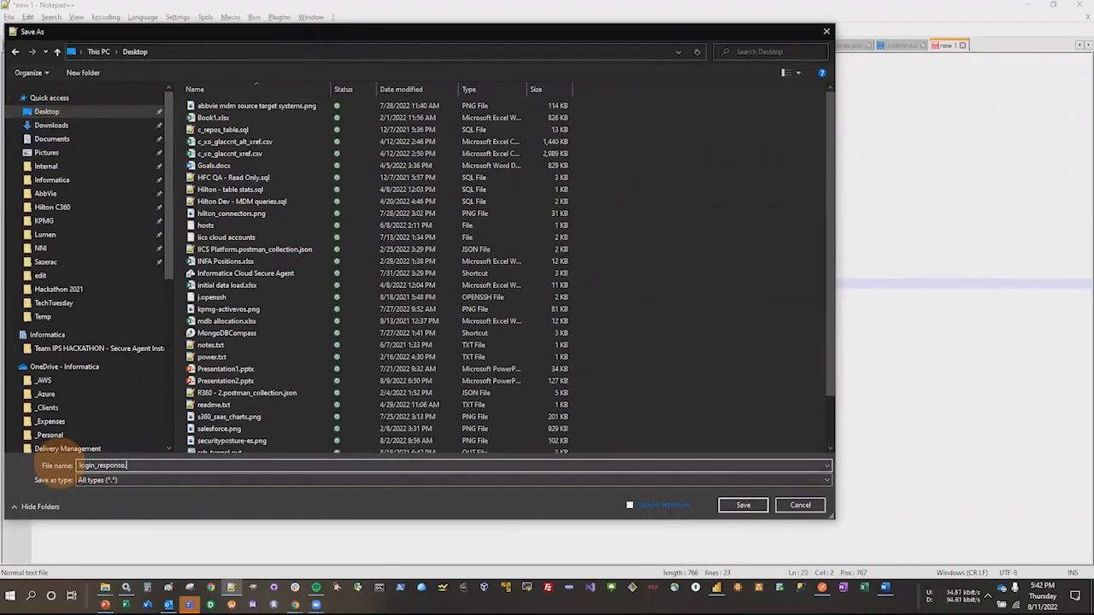
pyautogui.write('login_response.json')
pyautogui.press('Return')
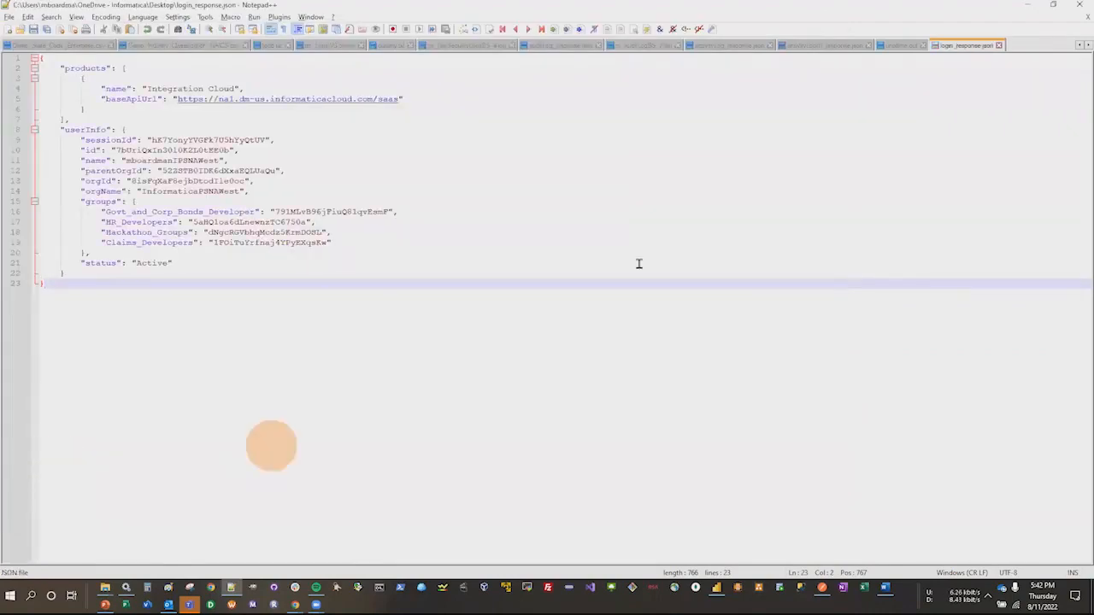
pyautogui.click(1029, 7)
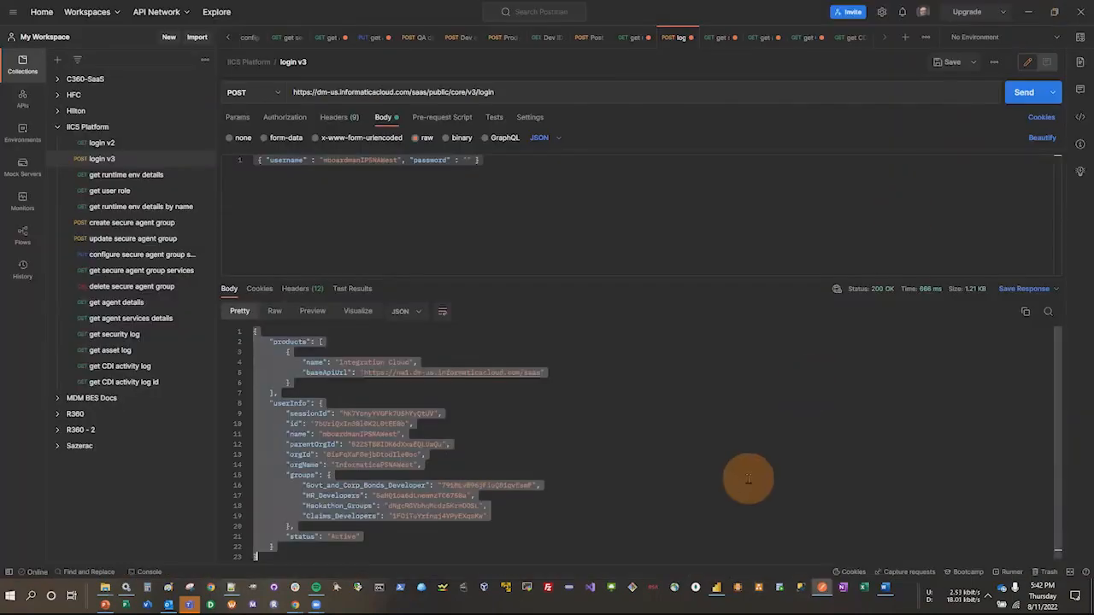
# Upload login_response.json from the Desktop as the JSON response file and save swagger_Login
pyautogui.click(1029, 11)
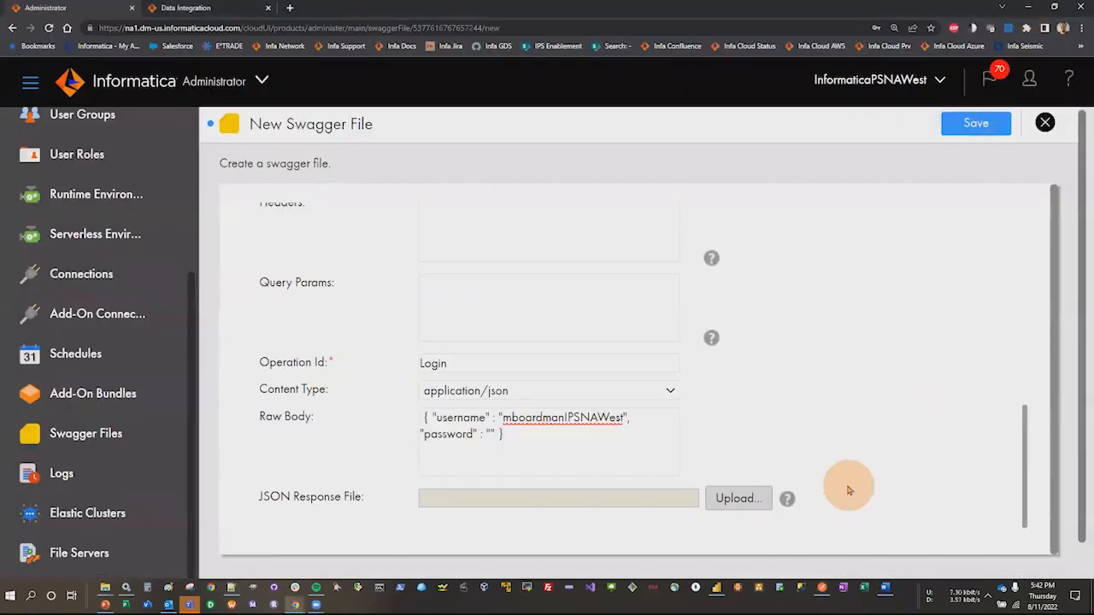
pyautogui.click(740, 501)
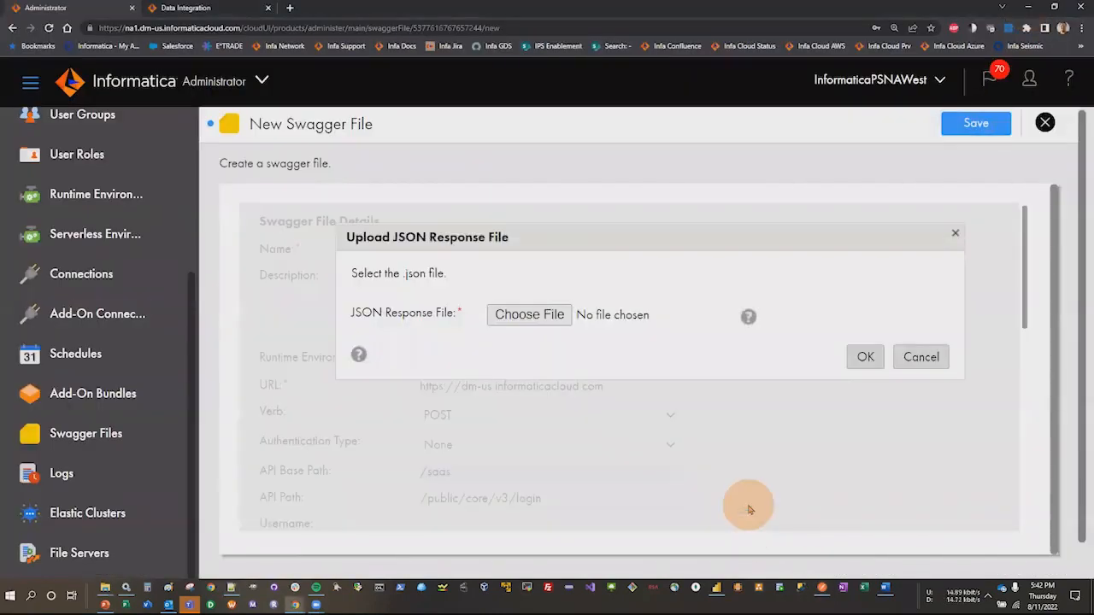
pyautogui.click(520, 322)
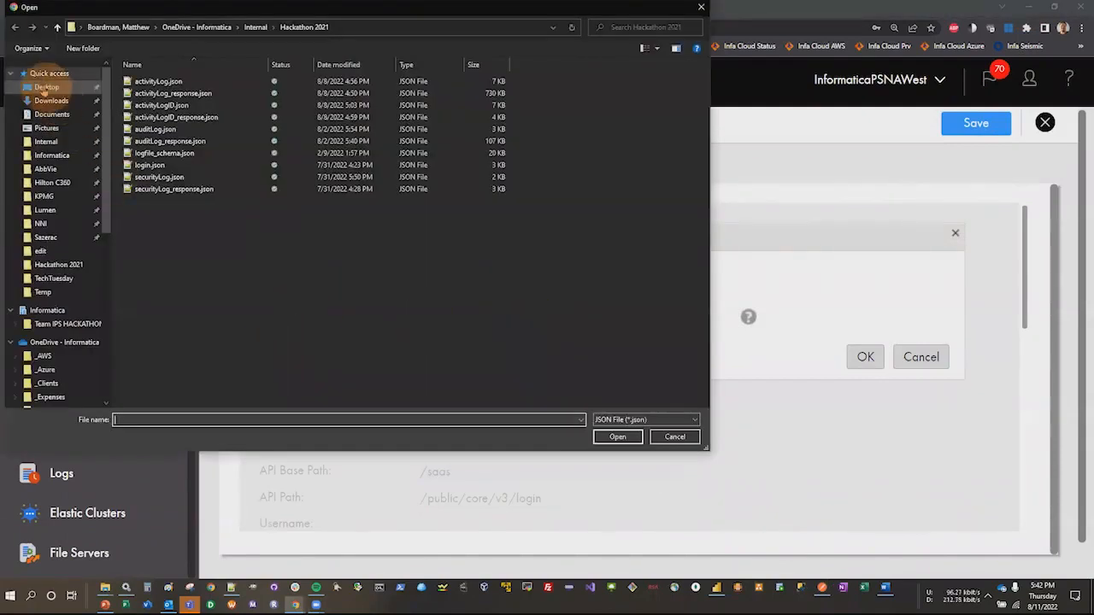
pyautogui.click(45, 87)
pyautogui.click(158, 93)
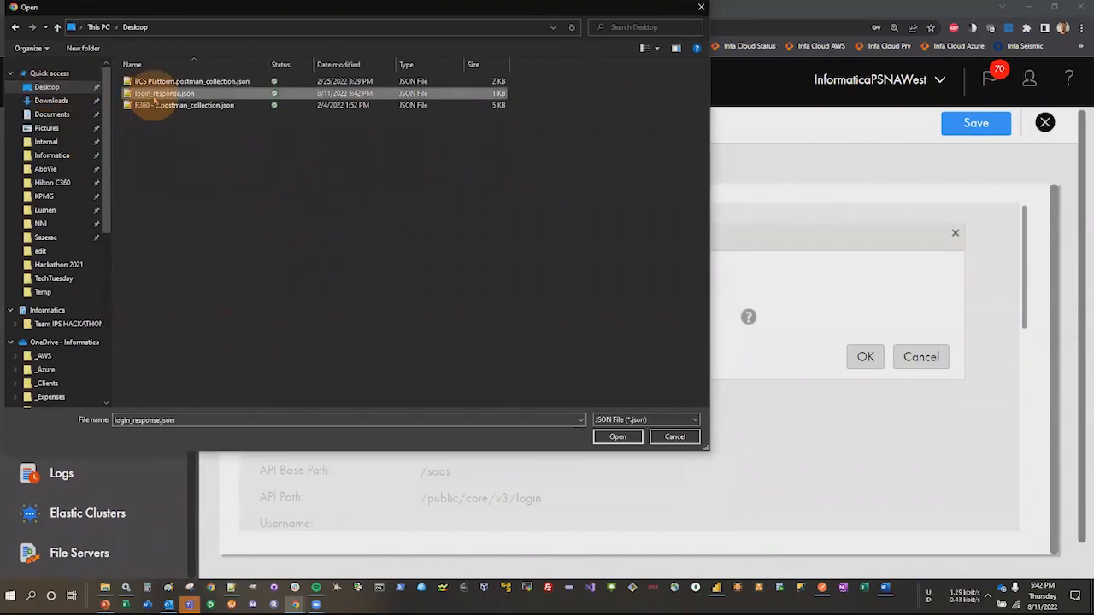
pyautogui.click(617, 437)
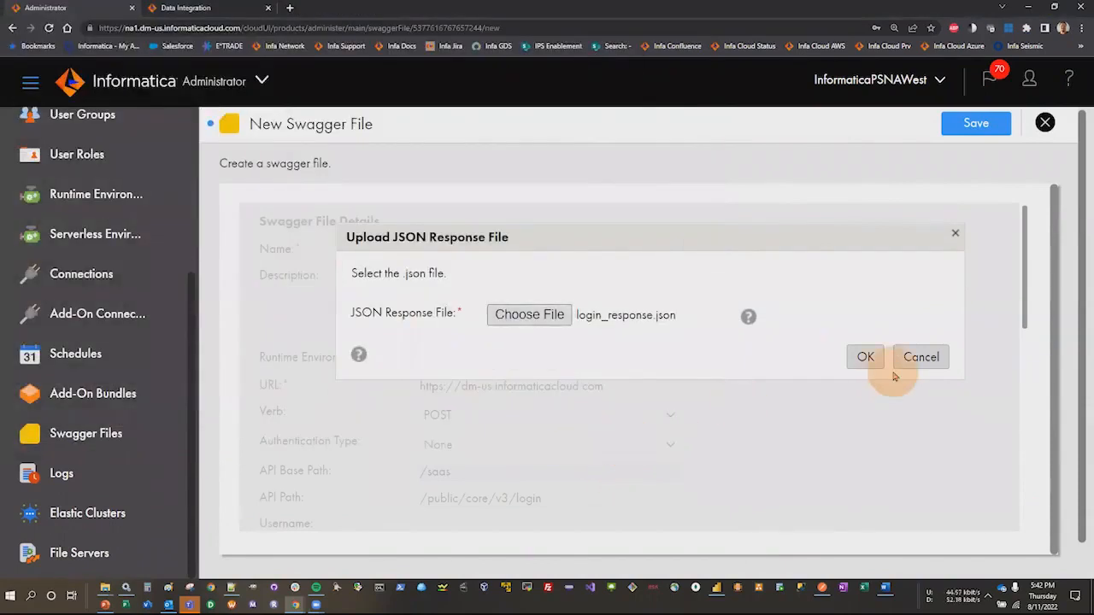
pyautogui.click(866, 357)
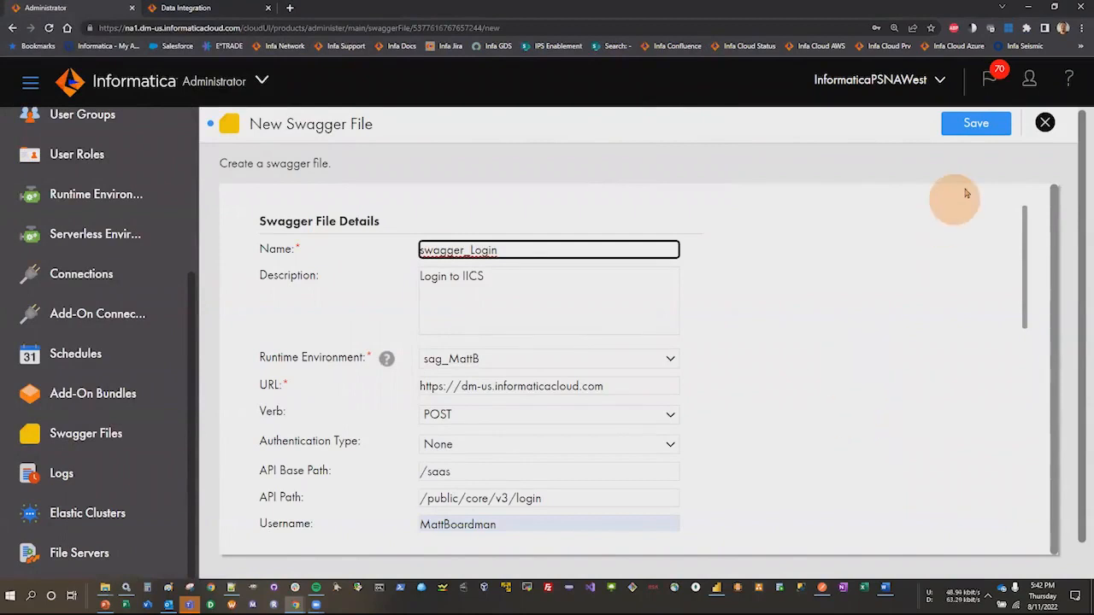
pyautogui.click(977, 124)
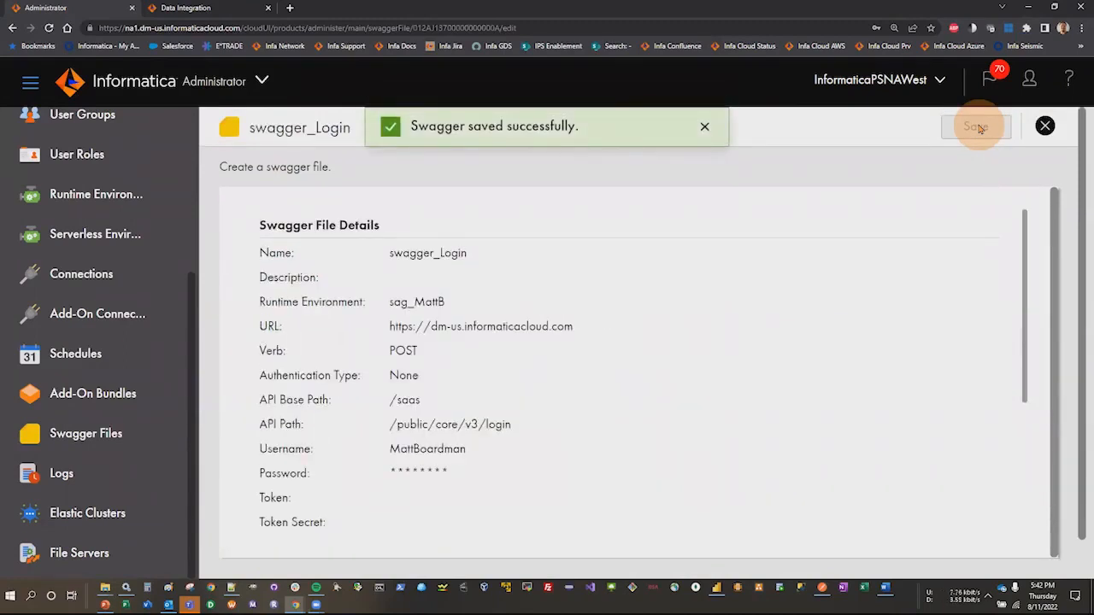
pyautogui.click(1044, 126)
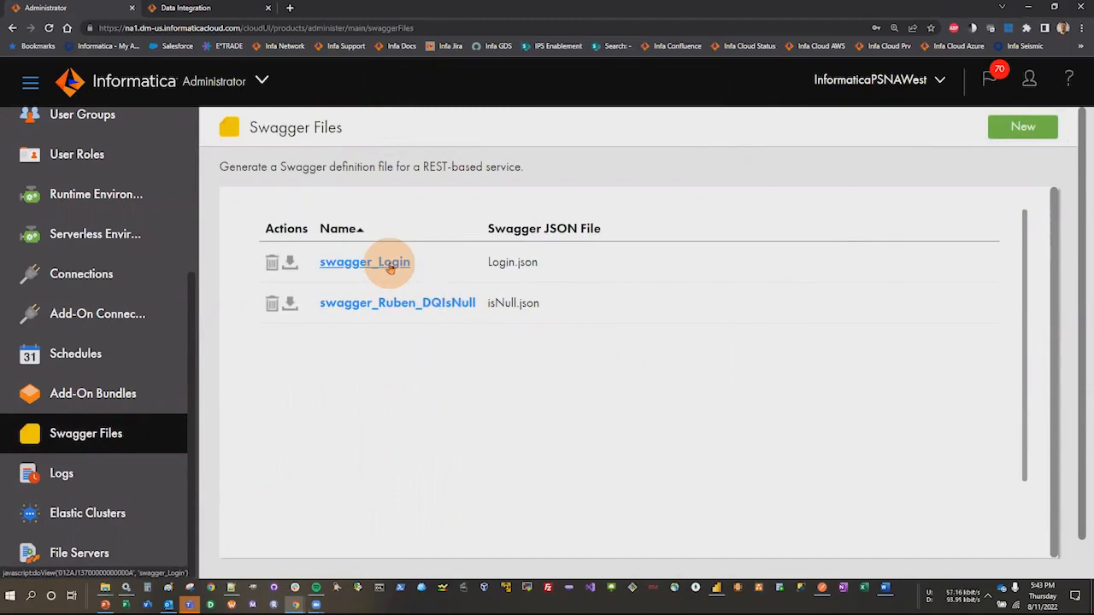
# Download the swagger_Login definition as Login.json into C:\Temp\swagger
pyautogui.click(291, 266)
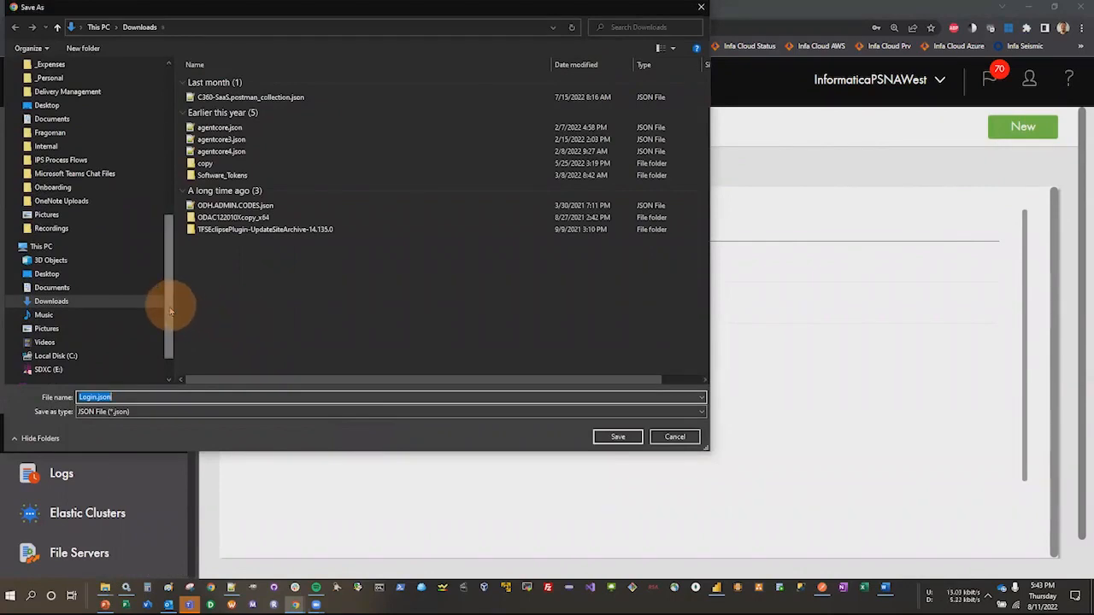
pyautogui.scroll(-1, 170, 308)
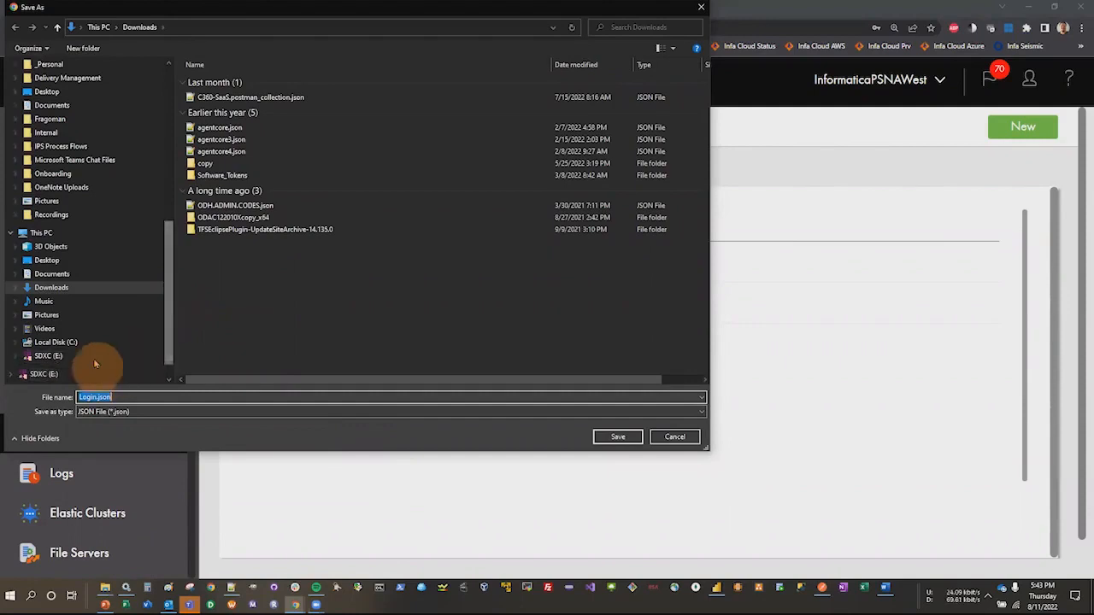
pyautogui.click(55, 342)
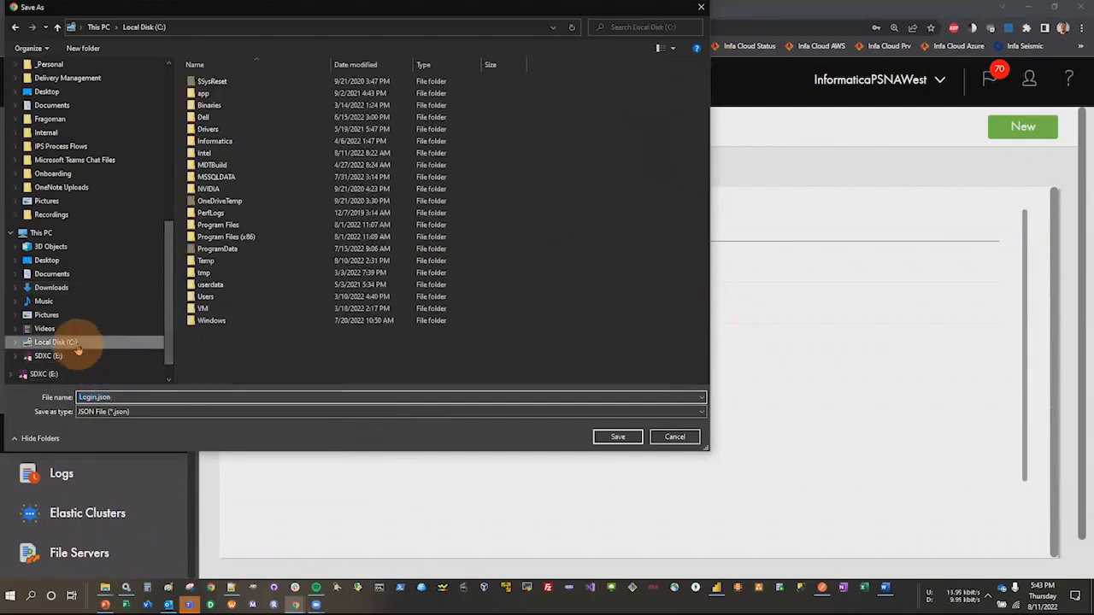
pyautogui.click(206, 262)
pyautogui.doubleClick(208, 265)
pyautogui.doubleClick(196, 110)
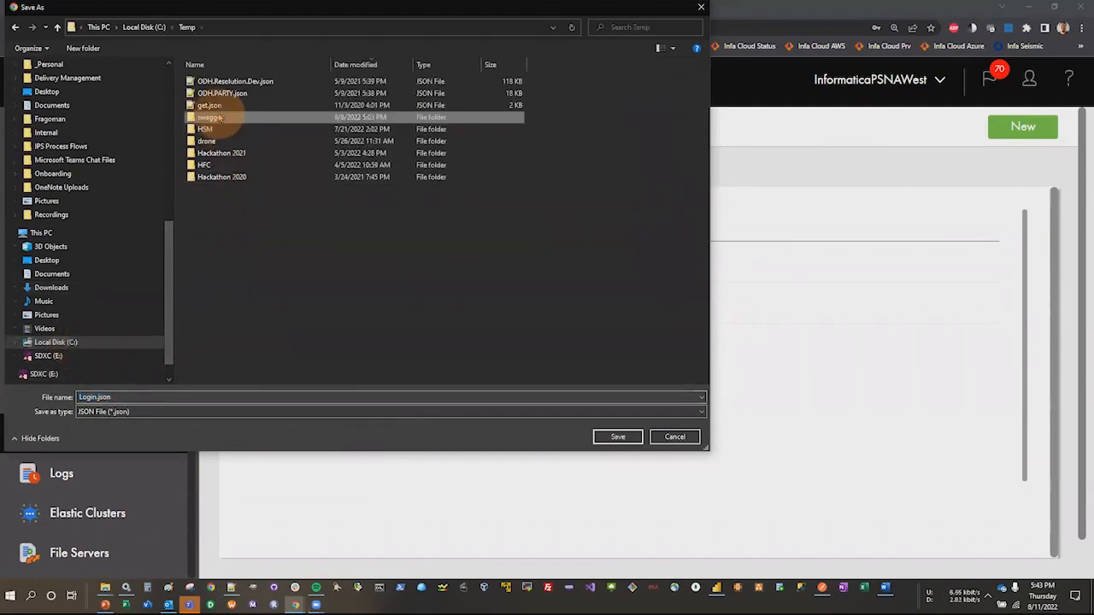
pyautogui.click(615, 438)
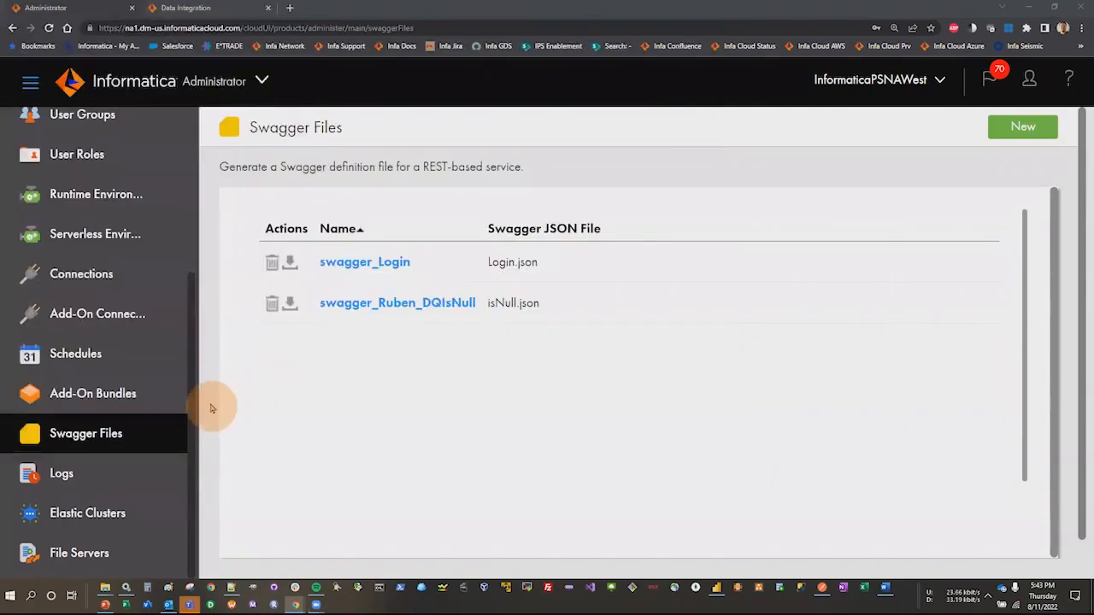
# Open the conn_RESTv2_LoginV3 connection and select its Swagger File Path value
pyautogui.click(81, 274)
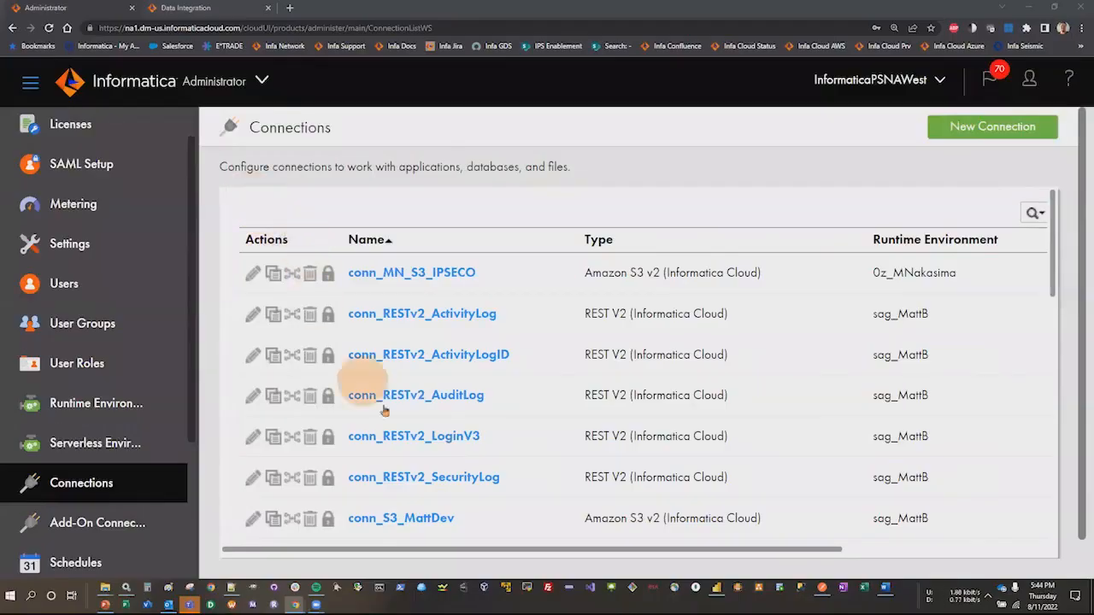
pyautogui.click(461, 439)
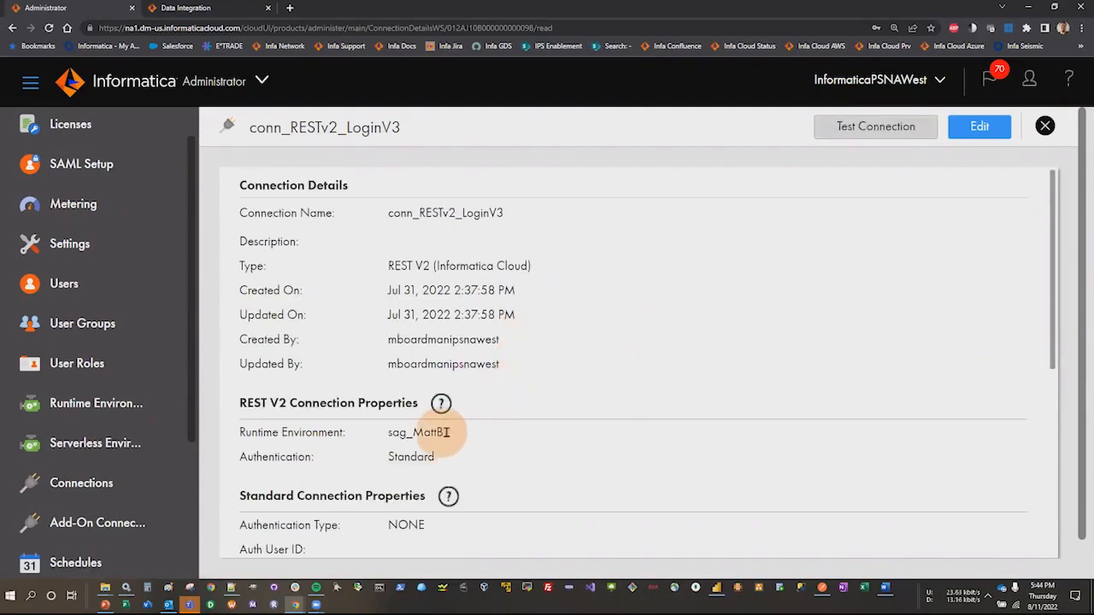
pyautogui.scroll(-1, 489, 434)
pyautogui.scroll(-1, 488, 434)
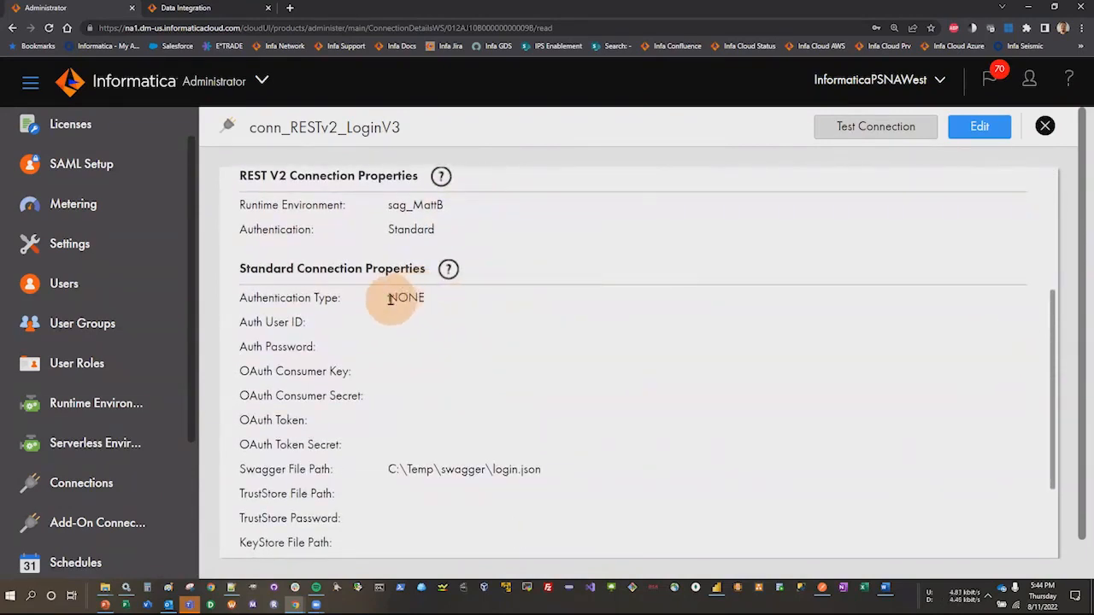
pyautogui.scroll(-1, 418, 295)
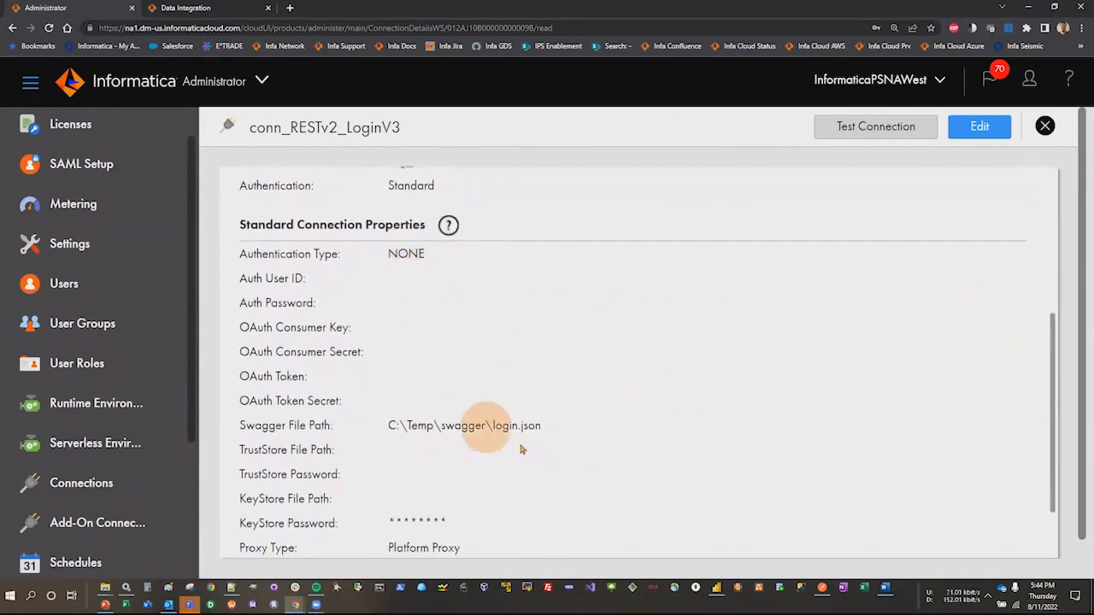
pyautogui.moveTo(549, 369); pyautogui.dragTo(389, 359)
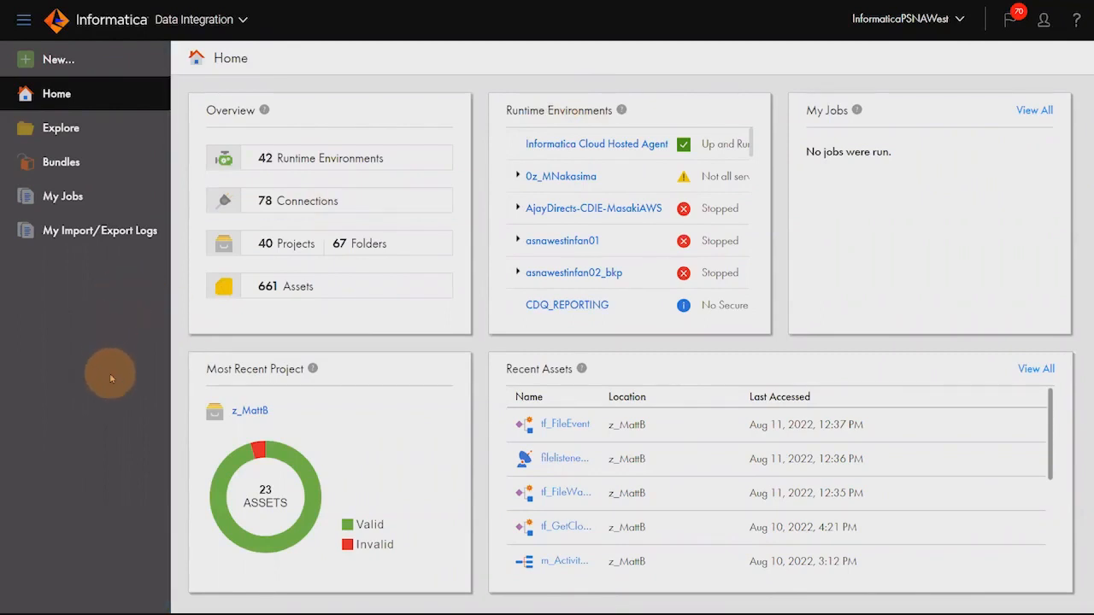
# Open m_LoginV3 from the z_MattB project and select the src_RESTv2 source with a taller properties panel
pyautogui.click(241, 248)
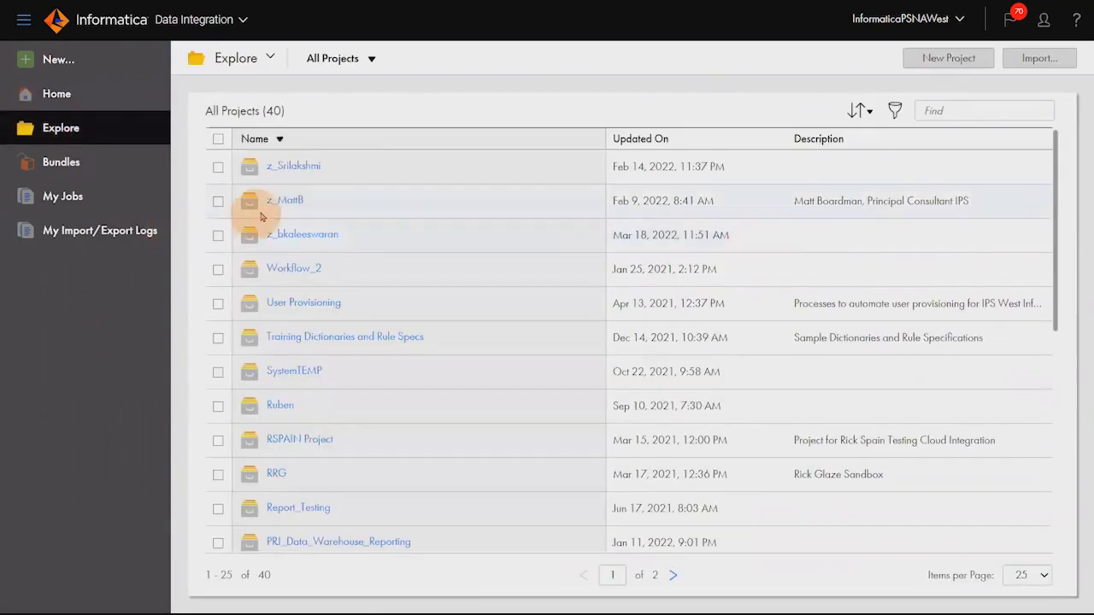
pyautogui.click(287, 200)
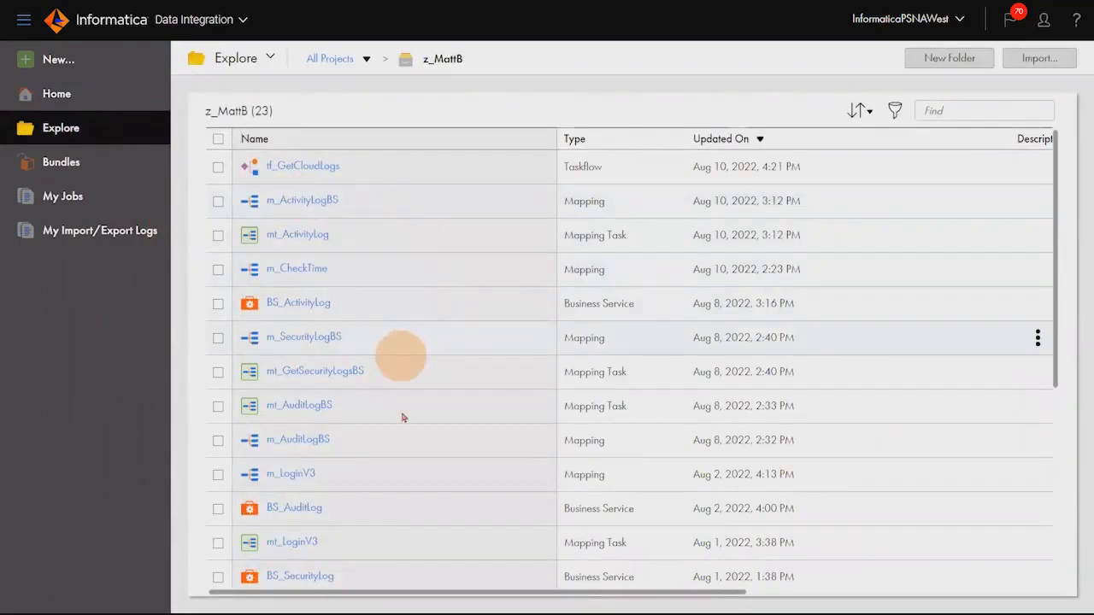
pyautogui.click(295, 475)
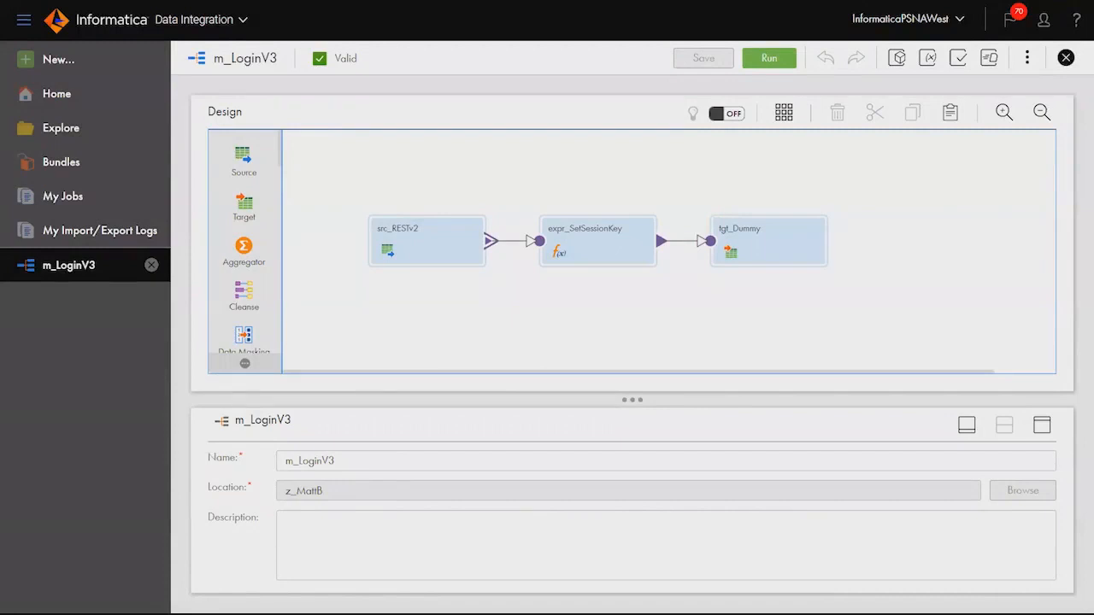
pyautogui.click(419, 251)
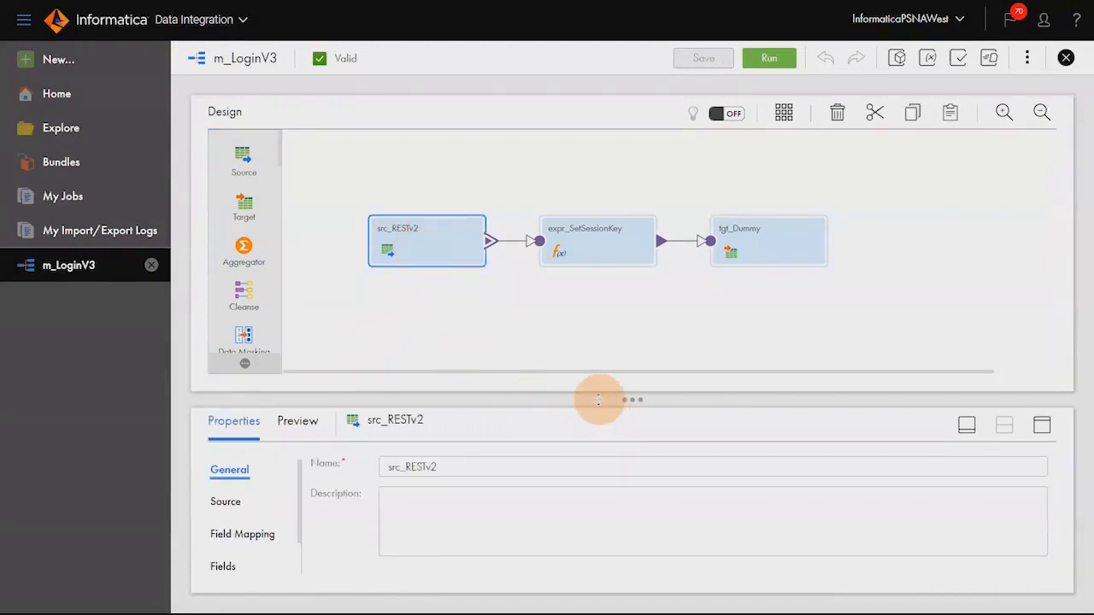
pyautogui.moveTo(599, 401); pyautogui.dragTo(595, 309)
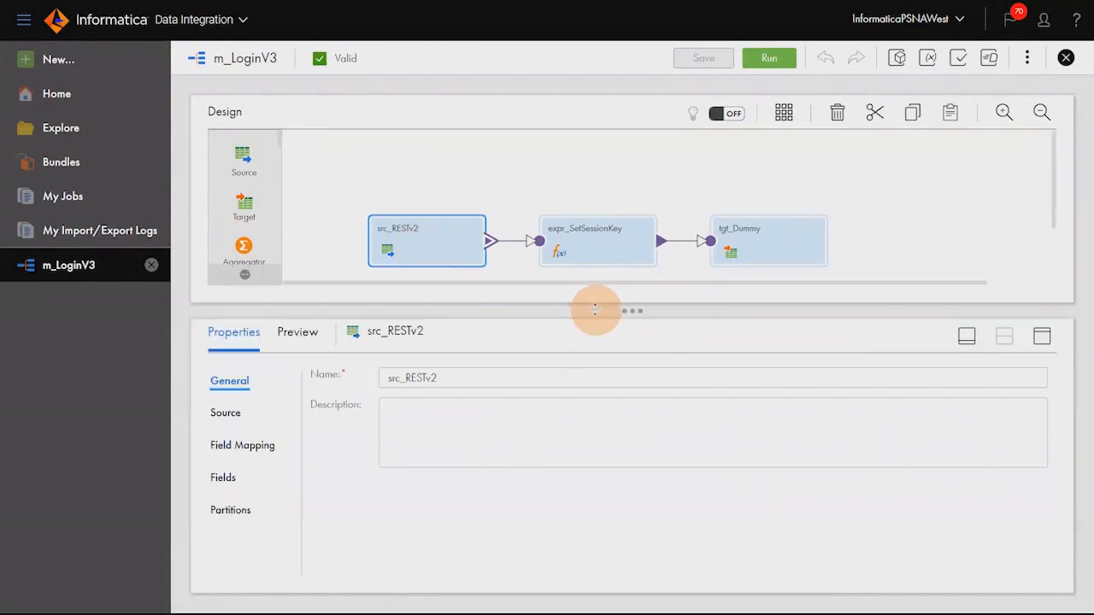
# Look over the src_RESTv2 source's Source settings, Fields and Field Mapping sections
pyautogui.click(224, 414)
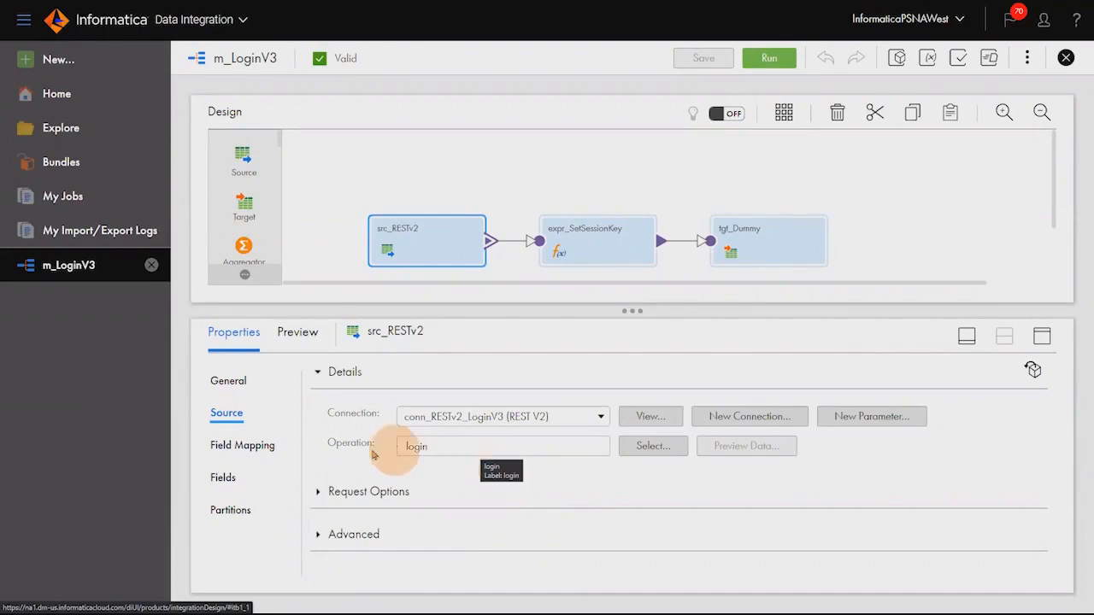
pyautogui.click(224, 477)
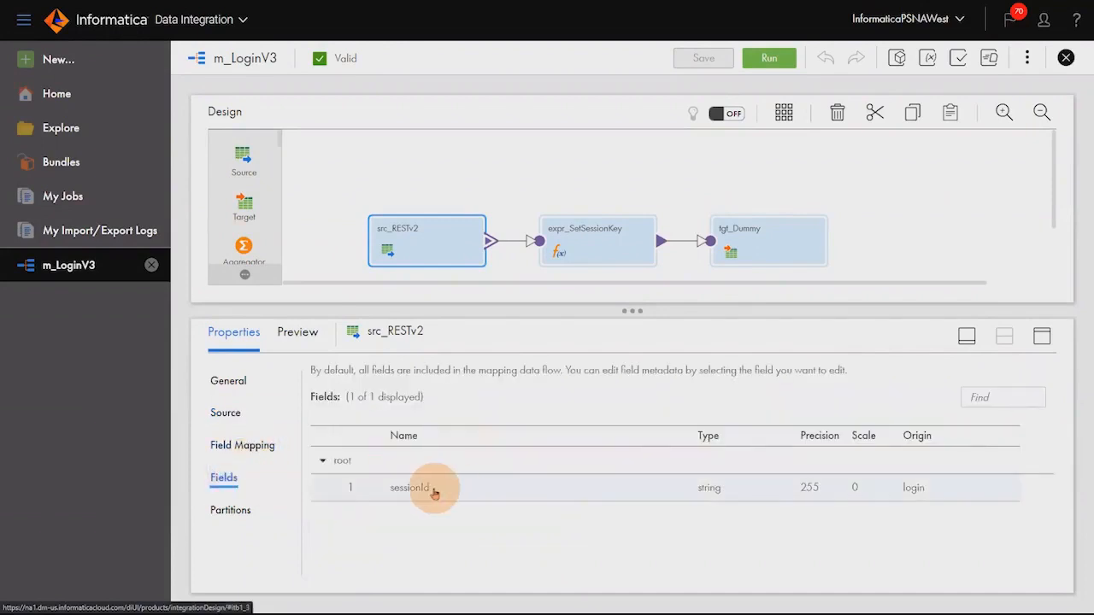
pyautogui.click(225, 446)
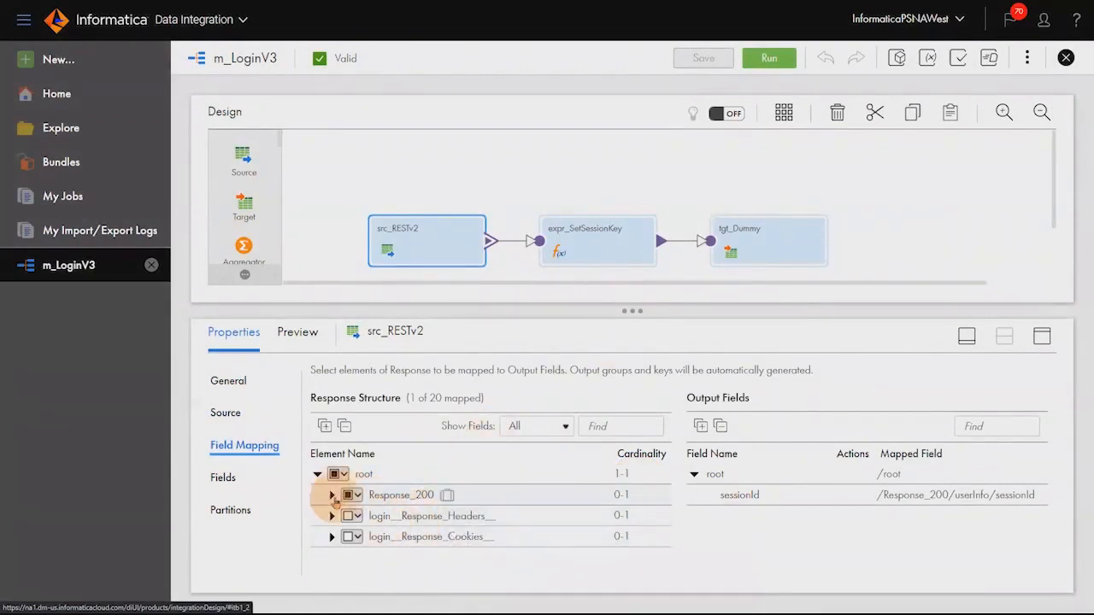
# Expand Response_200 > userInfo to confirm sessionId maps to /Response_200/userInfo/sessionId
pyautogui.click(331, 496)
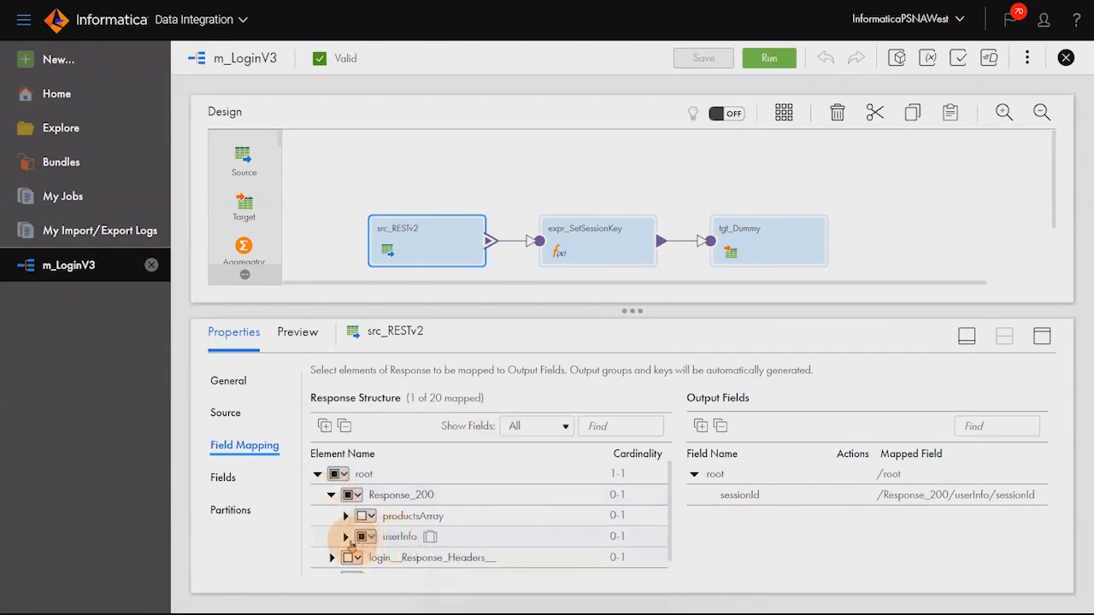
pyautogui.click(346, 537)
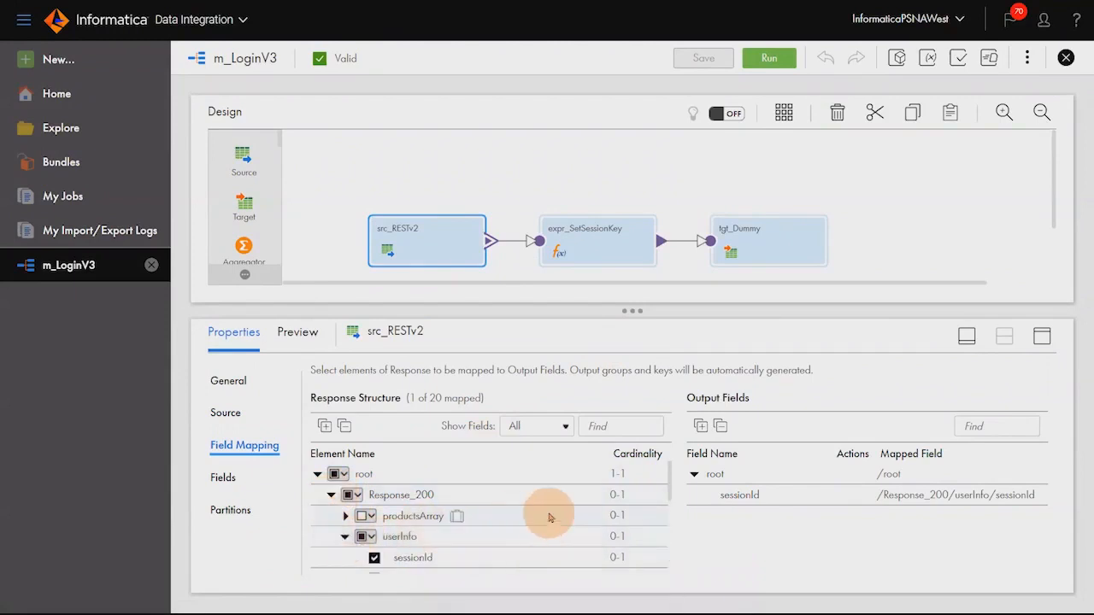
pyautogui.scroll(-1, 539, 517)
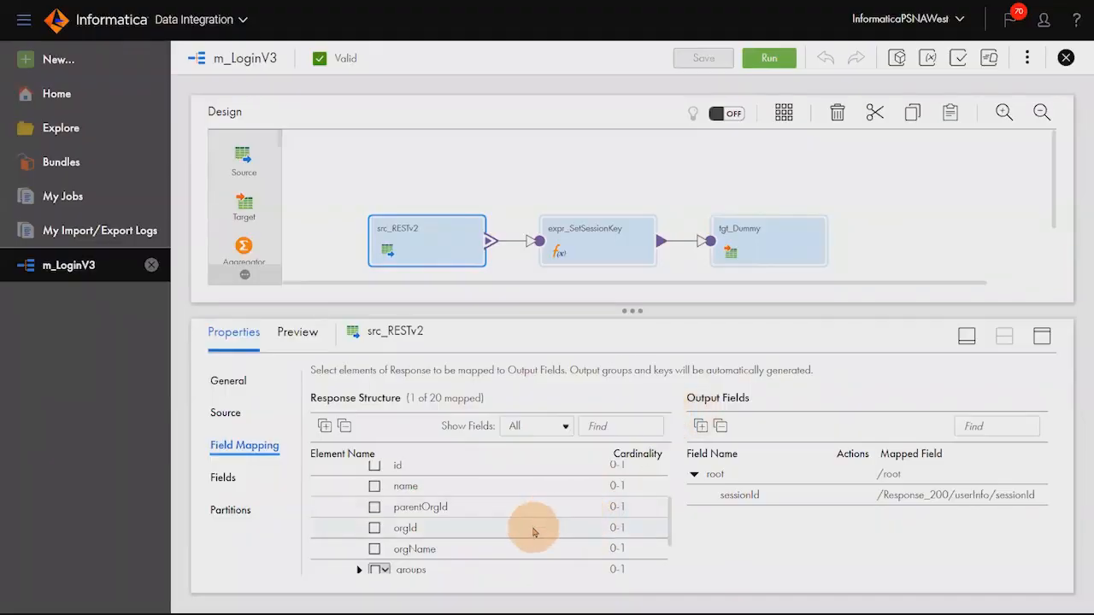
pyautogui.scroll(5, 530, 529)
pyautogui.scroll(-3, 530, 530)
pyautogui.scroll(3, 525, 528)
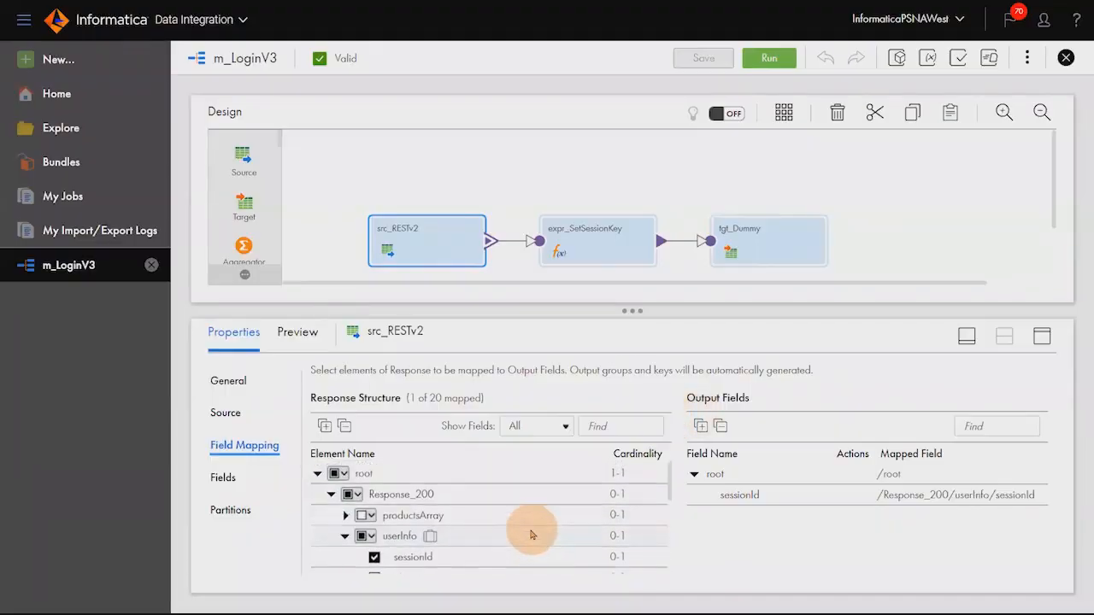
pyautogui.moveTo(760, 500)
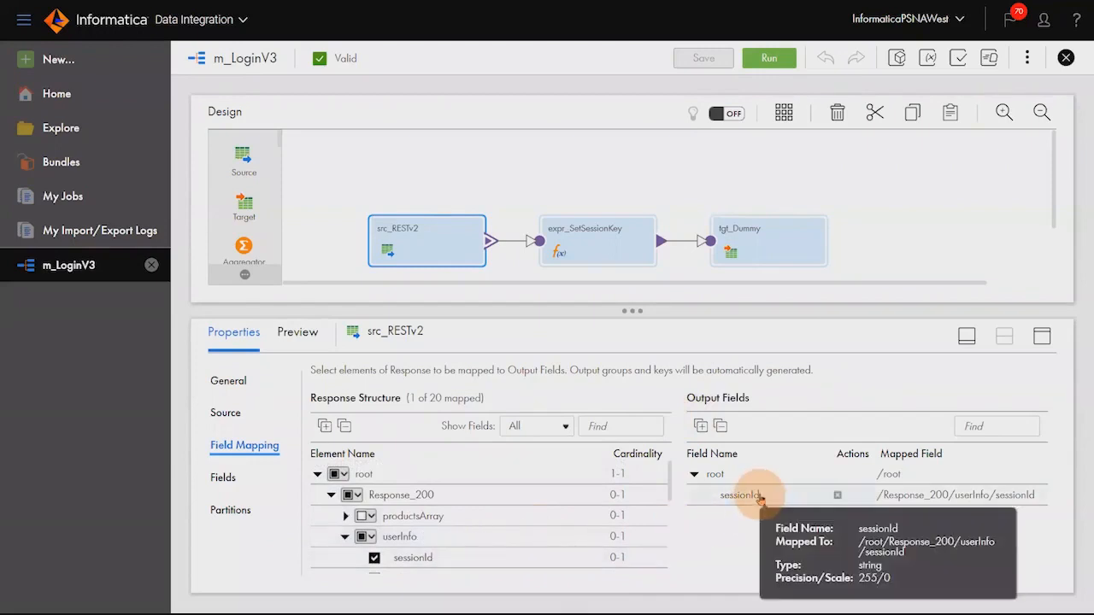
pyautogui.click(224, 478)
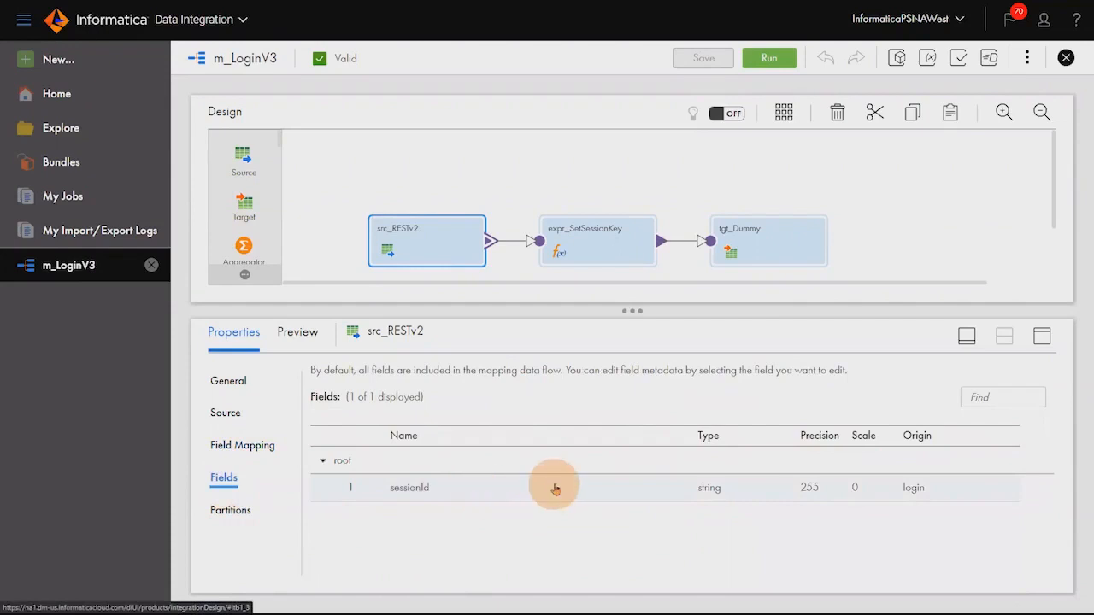
# Validate m_LoginV3 and enlarge the Parameters panel to show param_LoginJSON and param_SessionKey
pyautogui.click(597, 249)
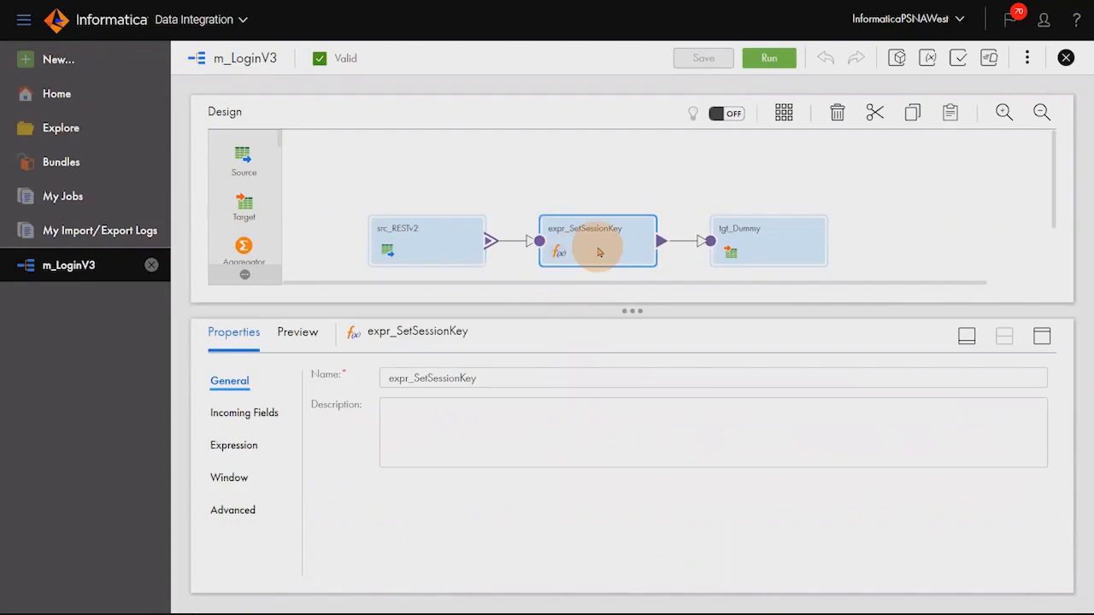
pyautogui.click(988, 59)
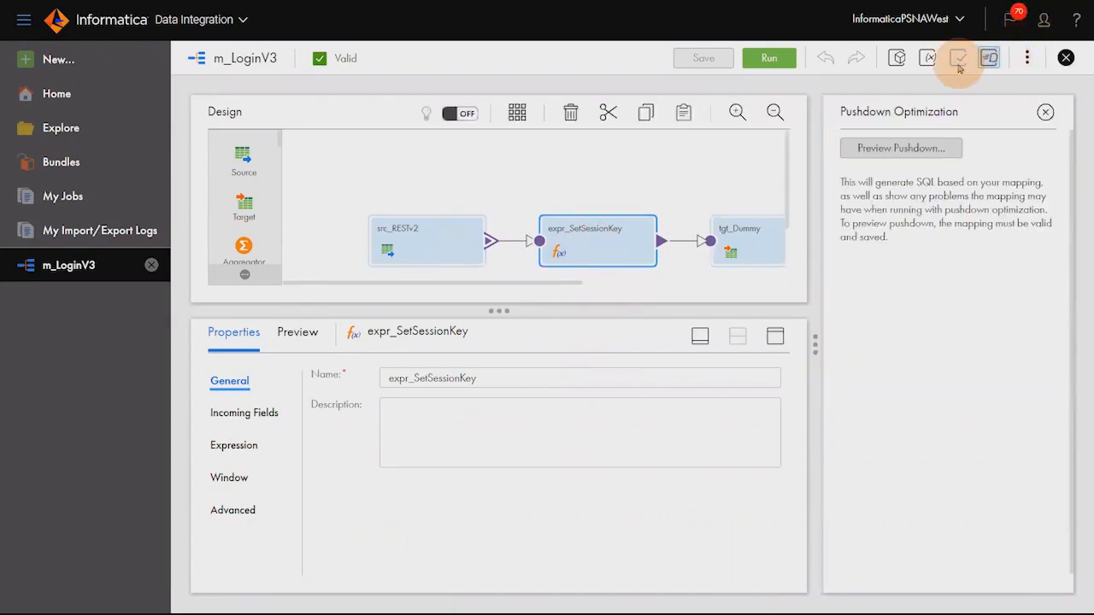
pyautogui.click(959, 58)
pyautogui.click(927, 58)
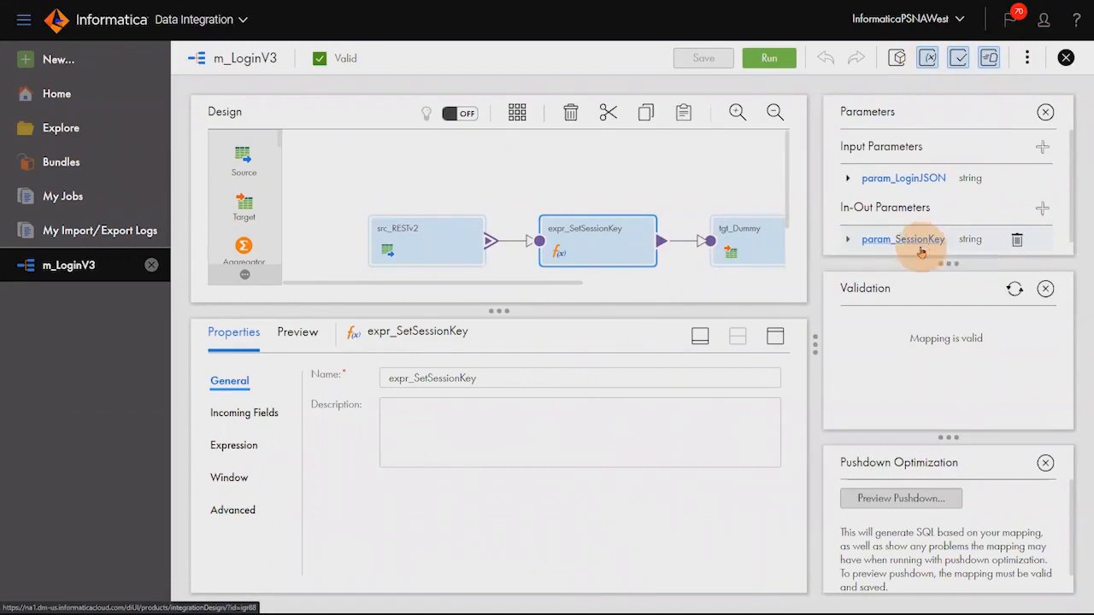
pyautogui.moveTo(919, 263); pyautogui.dragTo(927, 297)
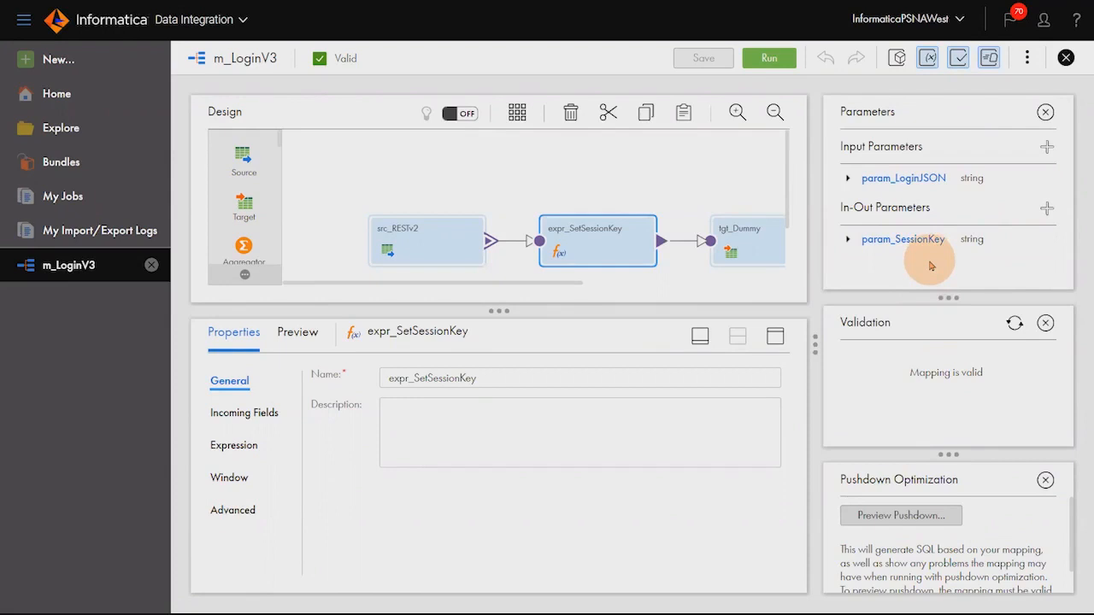
# Validate the exp_SetToken expression SetVariable($$param_SessionKey,sessionId) and accept it
pyautogui.click(238, 446)
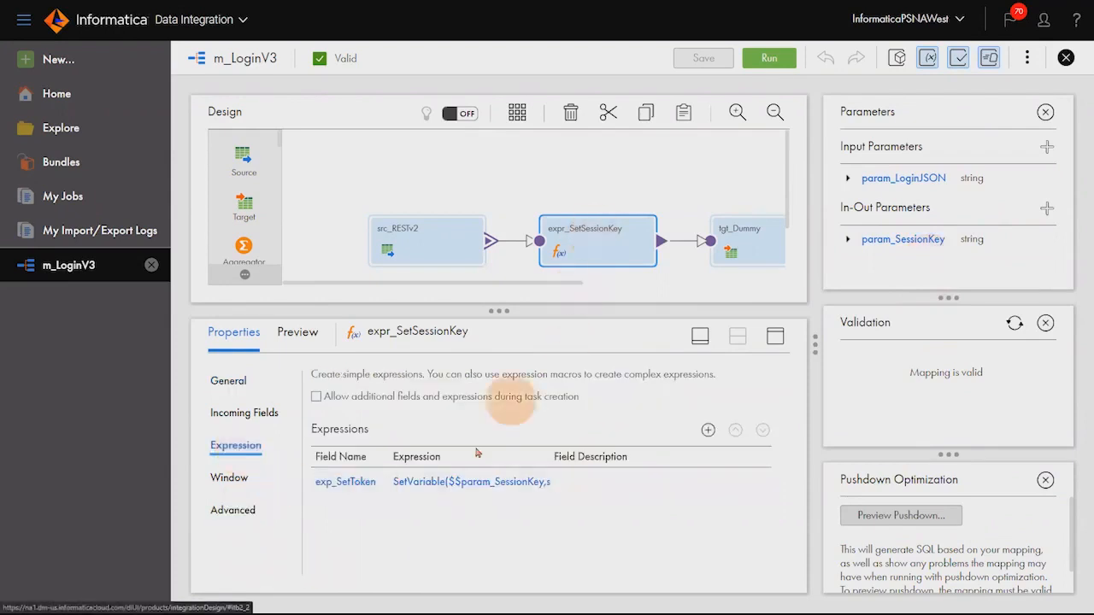
pyautogui.click(446, 490)
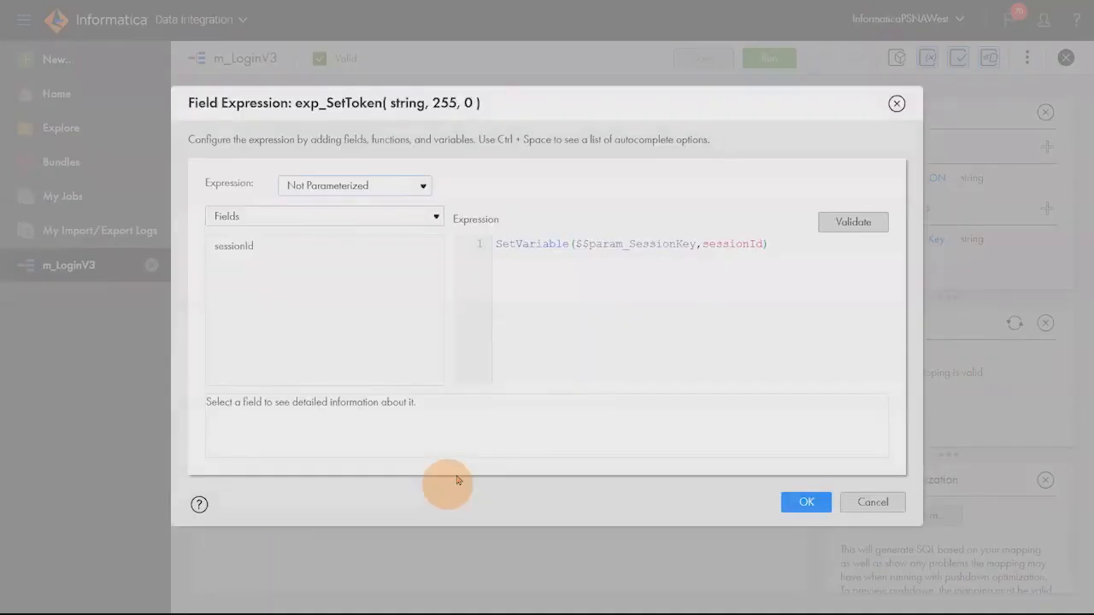
pyautogui.moveTo(774, 246); pyautogui.dragTo(483, 251)
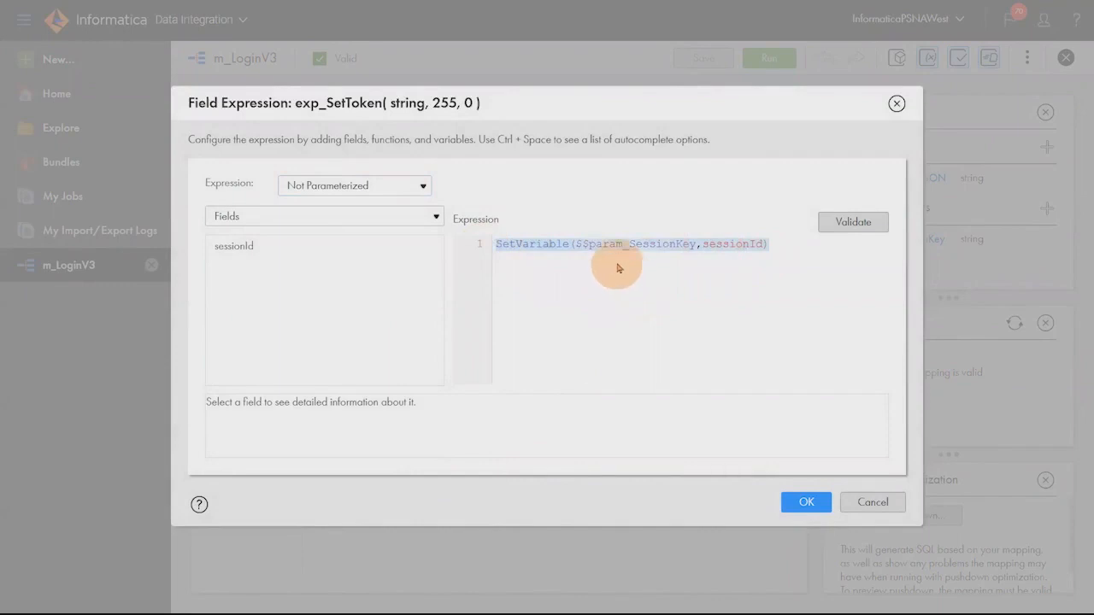
pyautogui.moveTo(691, 97); pyautogui.dragTo(549, 103)
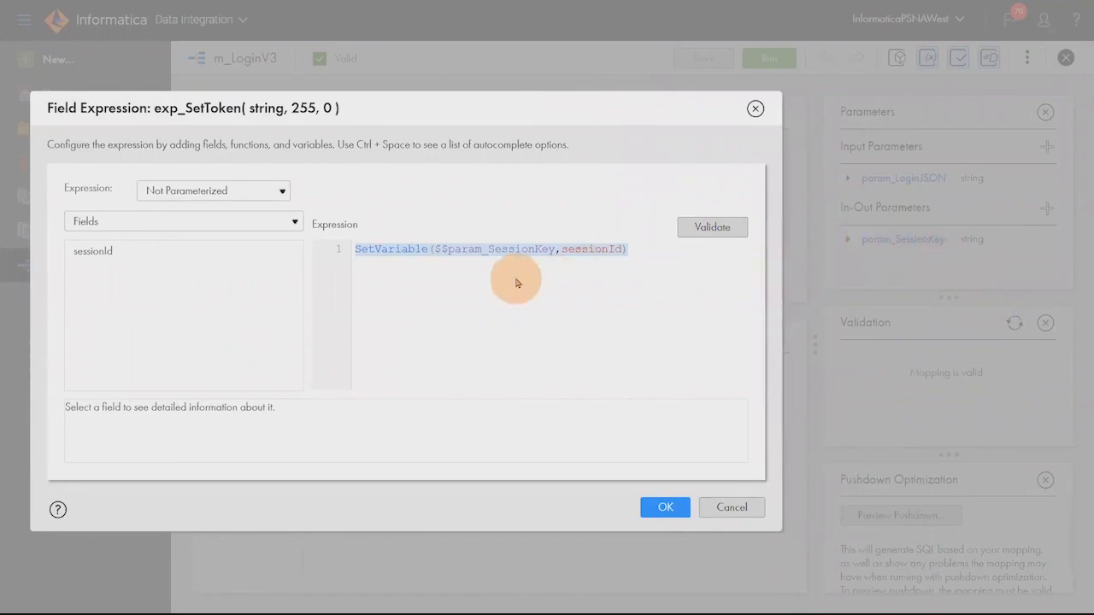
pyautogui.click(588, 248)
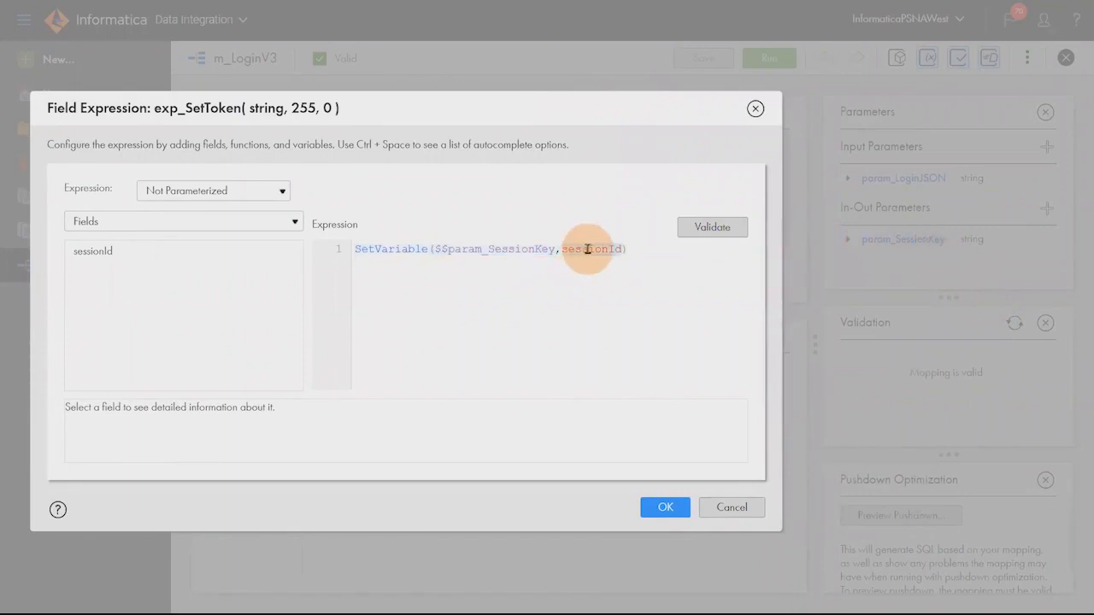
pyautogui.doubleClick(589, 249)
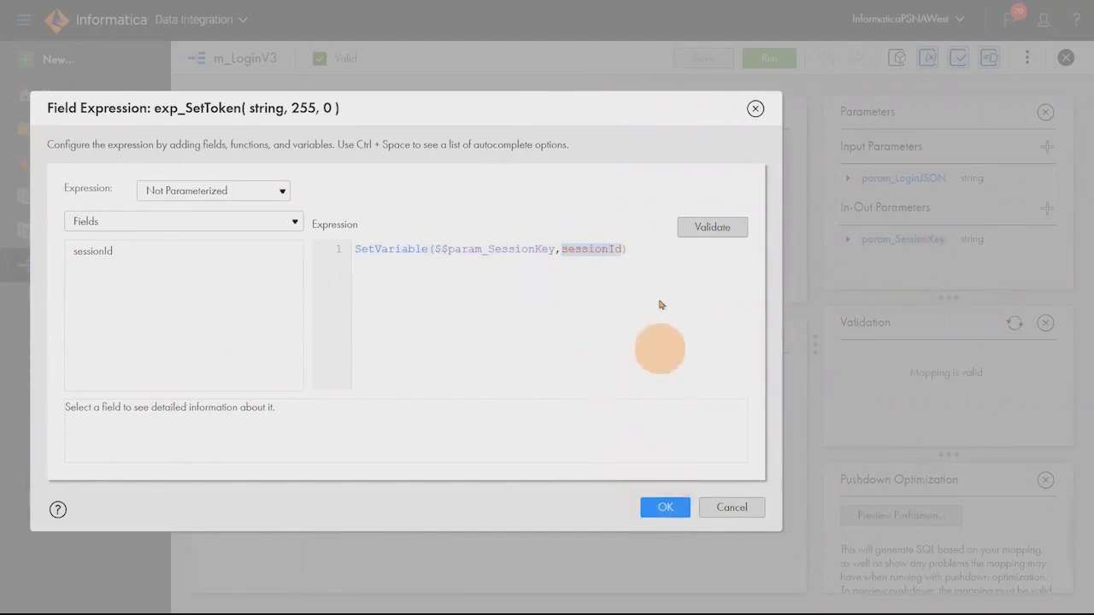
pyautogui.click(709, 227)
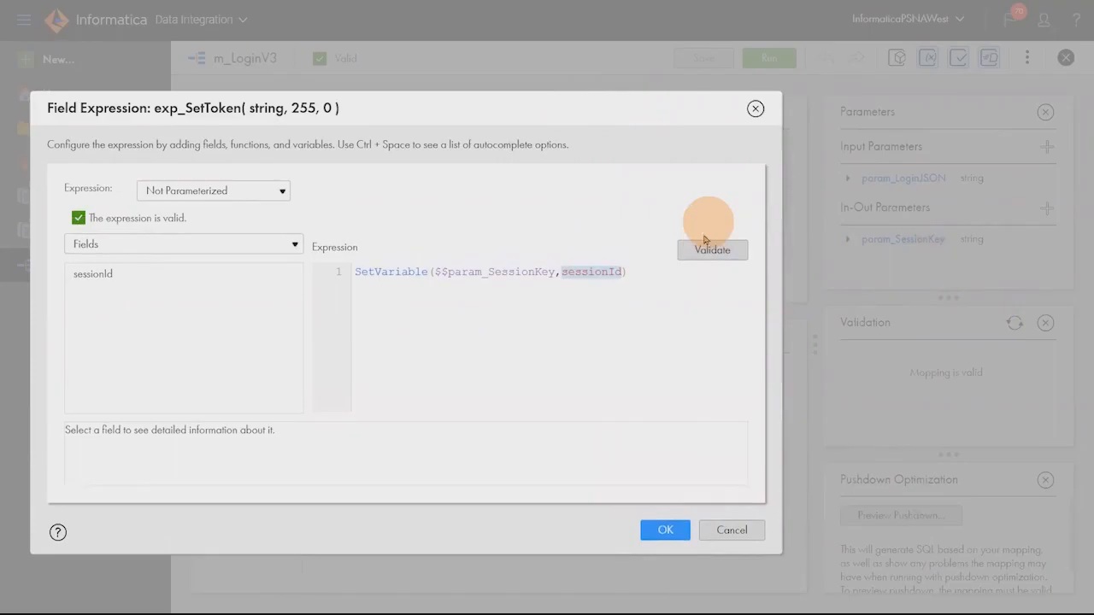
pyautogui.click(663, 530)
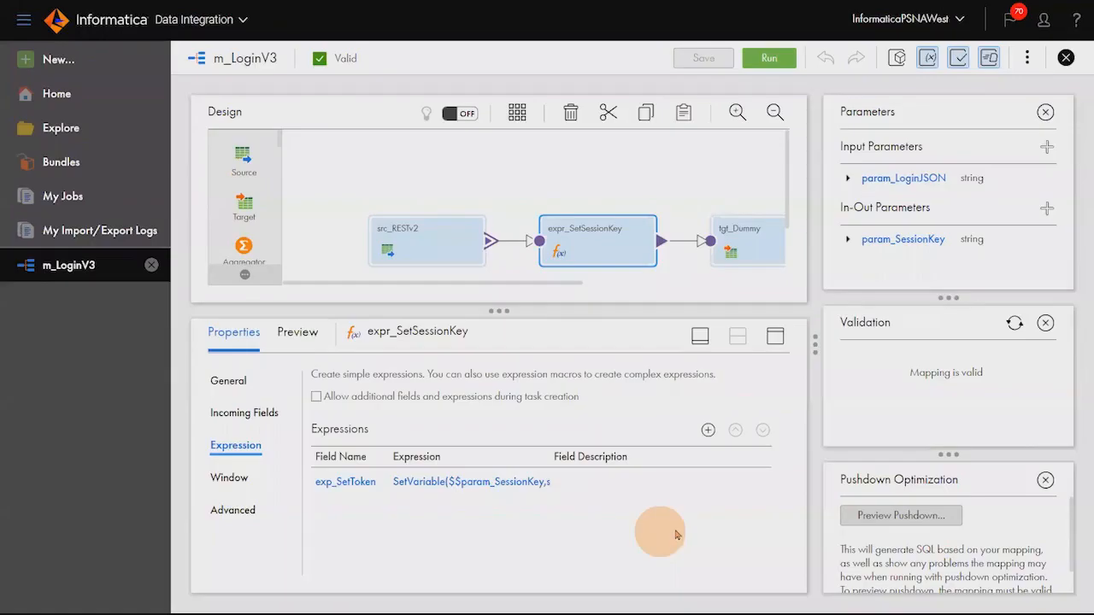
# Inspect param_LoginJSON's default JSON body with its username and password keys, then close it
pyautogui.click(925, 180)
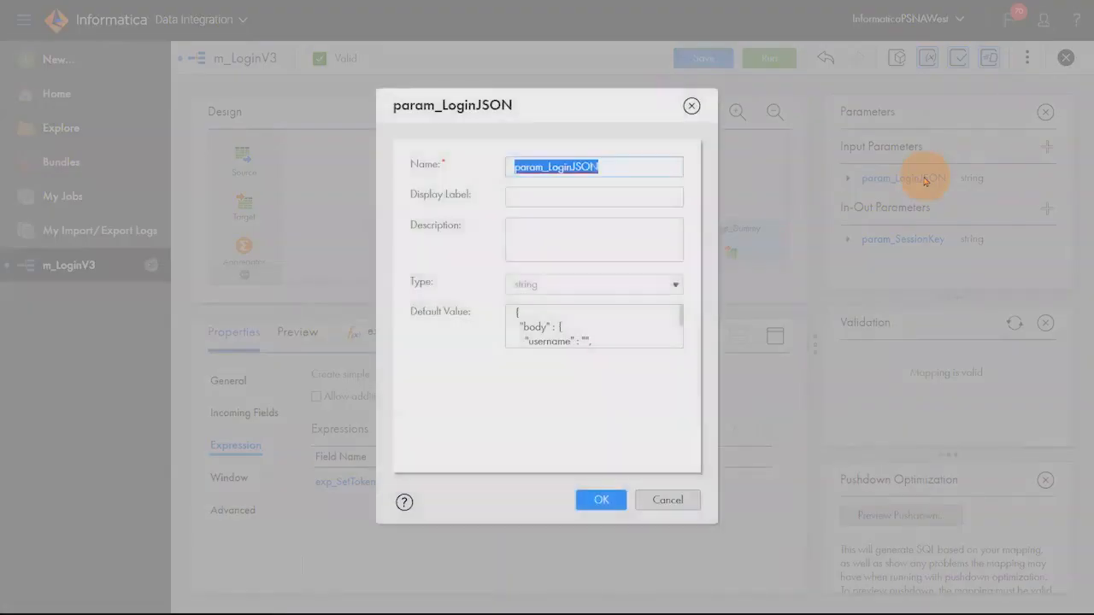
pyautogui.click(647, 328)
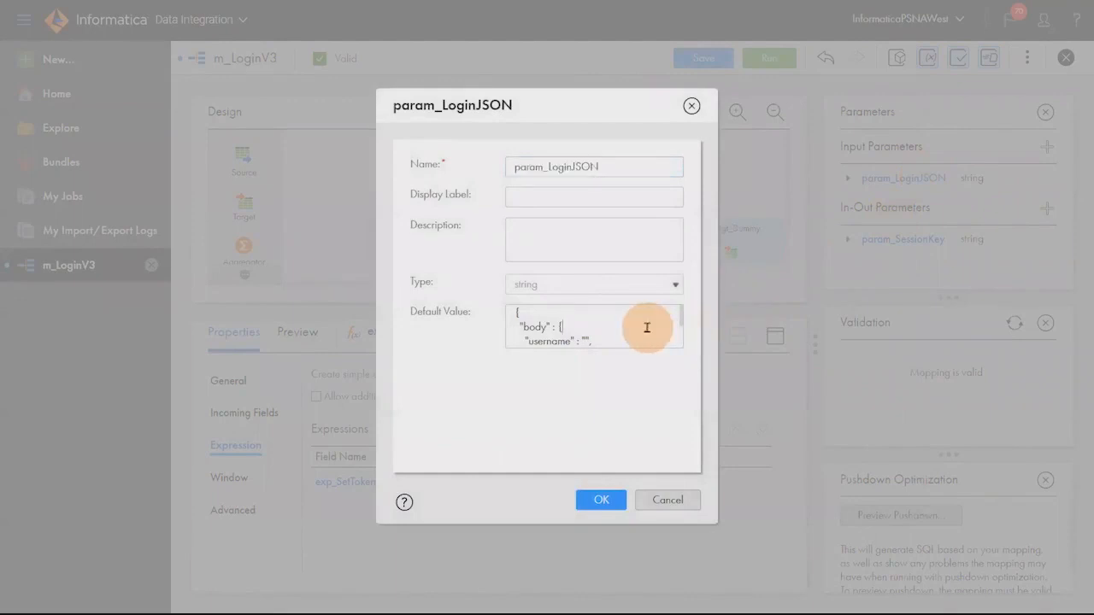
pyautogui.scroll(-2, 647, 327)
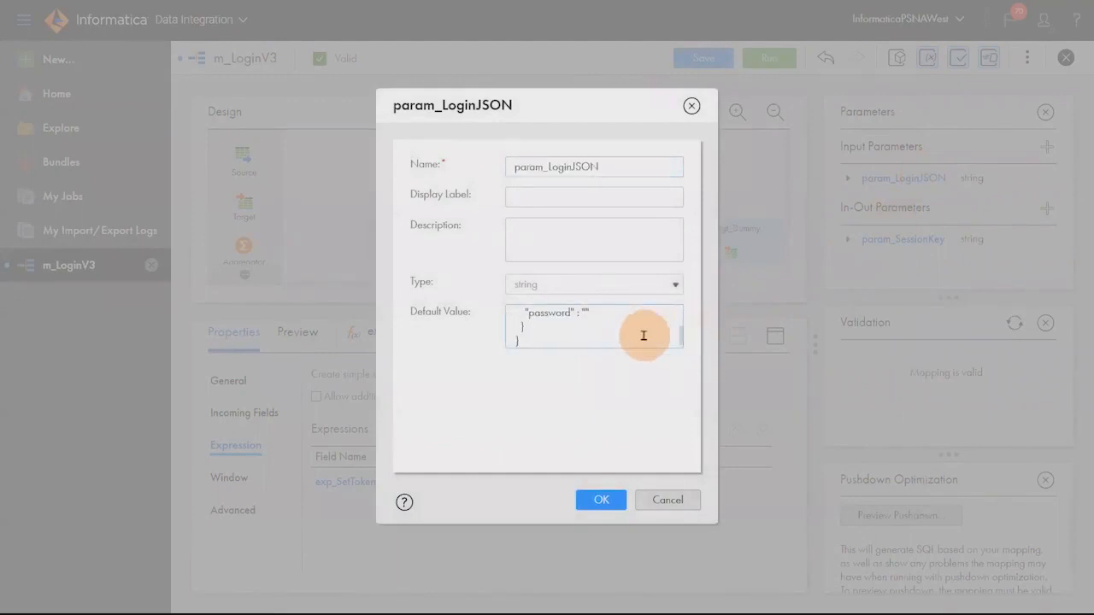
pyautogui.scroll(2, 644, 335)
pyautogui.scroll(-3, 644, 335)
pyautogui.scroll(3, 642, 338)
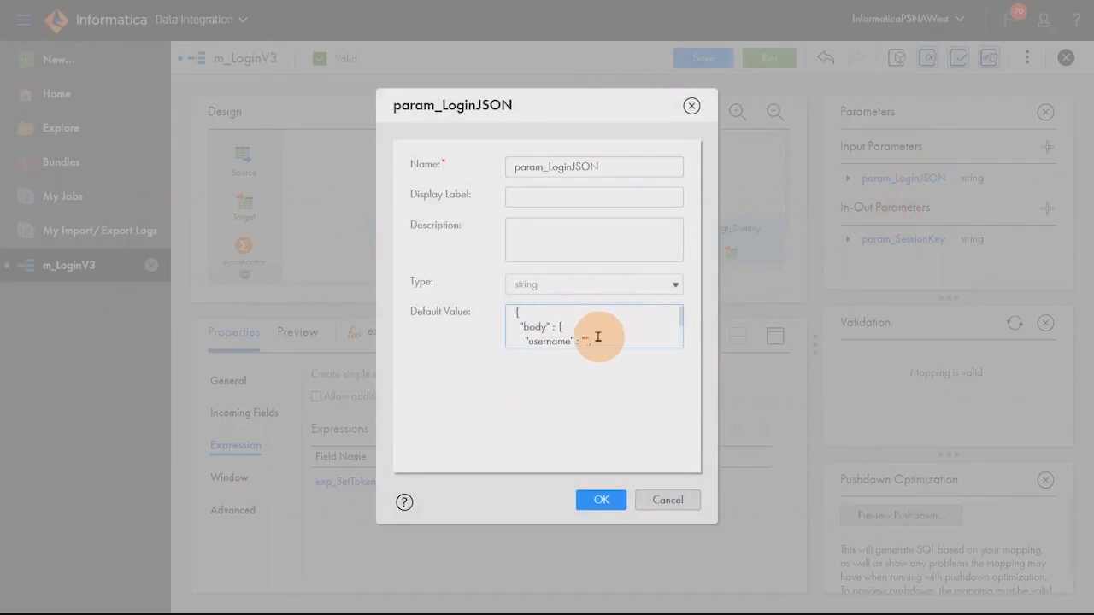
pyautogui.moveTo(572, 325); pyautogui.dragTo(481, 303)
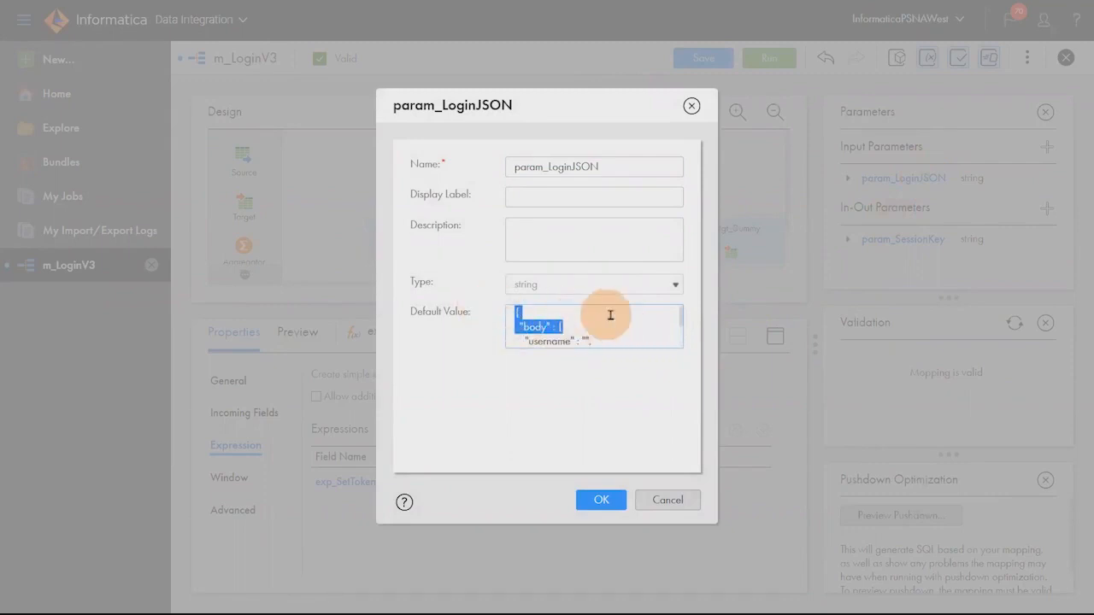
pyautogui.scroll(-3, 610, 316)
pyautogui.scroll(3, 610, 316)
pyautogui.moveTo(570, 346); pyautogui.dragTo(568, 337)
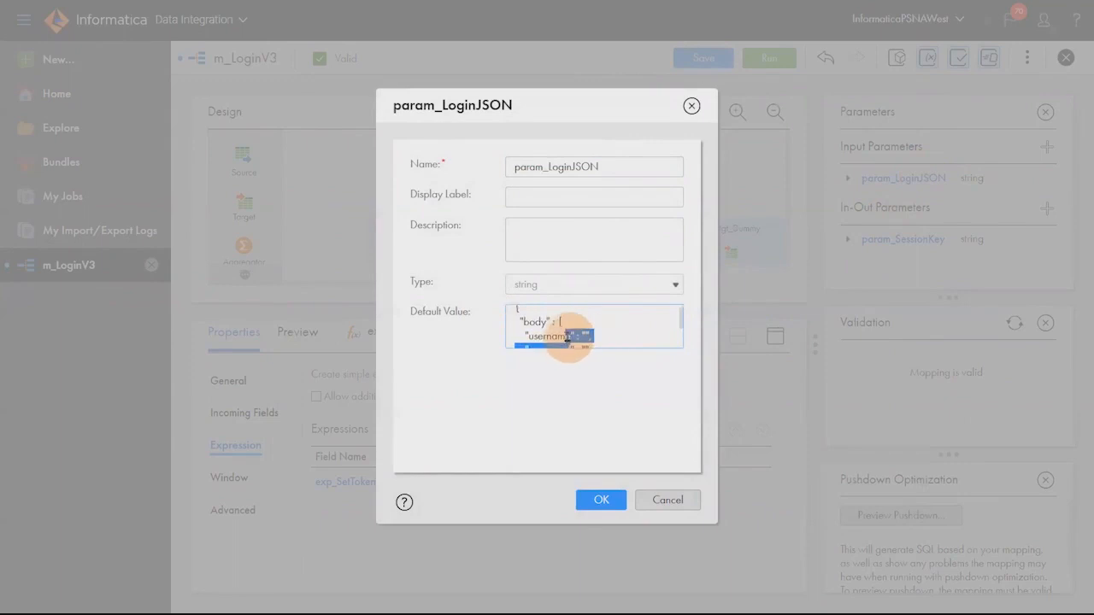
pyautogui.click(563, 337)
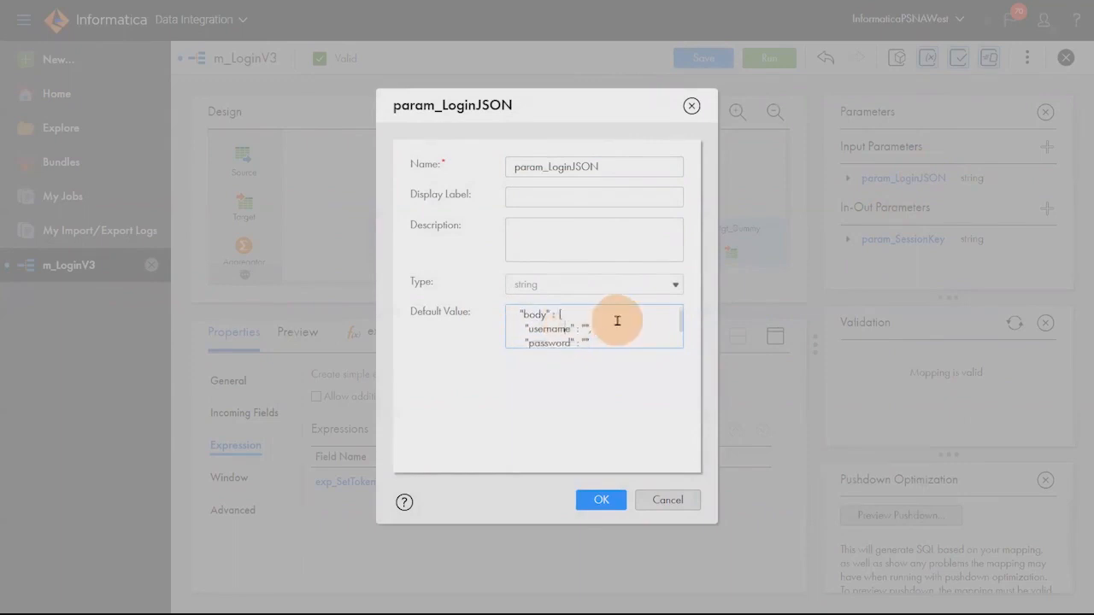
pyautogui.scroll(-2, 617, 320)
pyautogui.scroll(2, 617, 320)
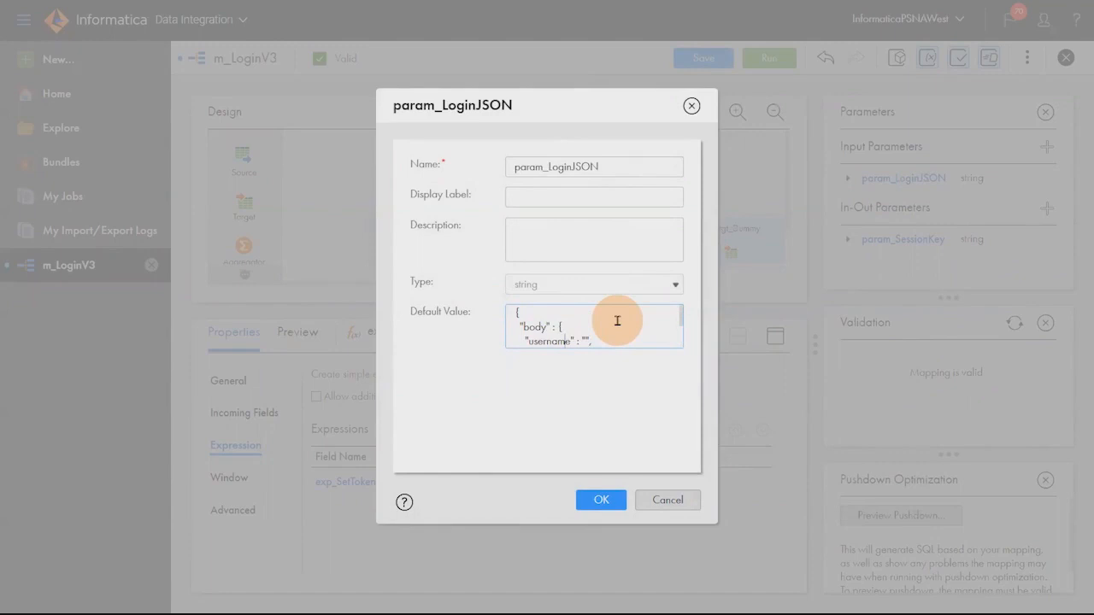
pyautogui.click(602, 502)
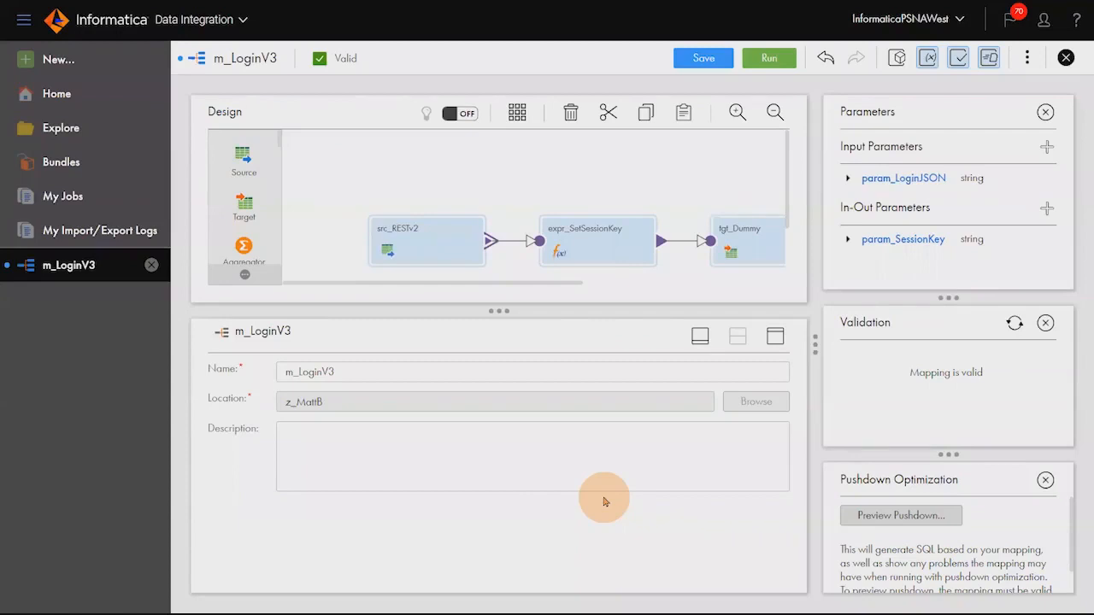
# Check the tgt_Dummy target details, save m_LoginV3, and close the mapping
pyautogui.moveTo(514, 289); pyautogui.dragTo(614, 292)
pyautogui.click(599, 248)
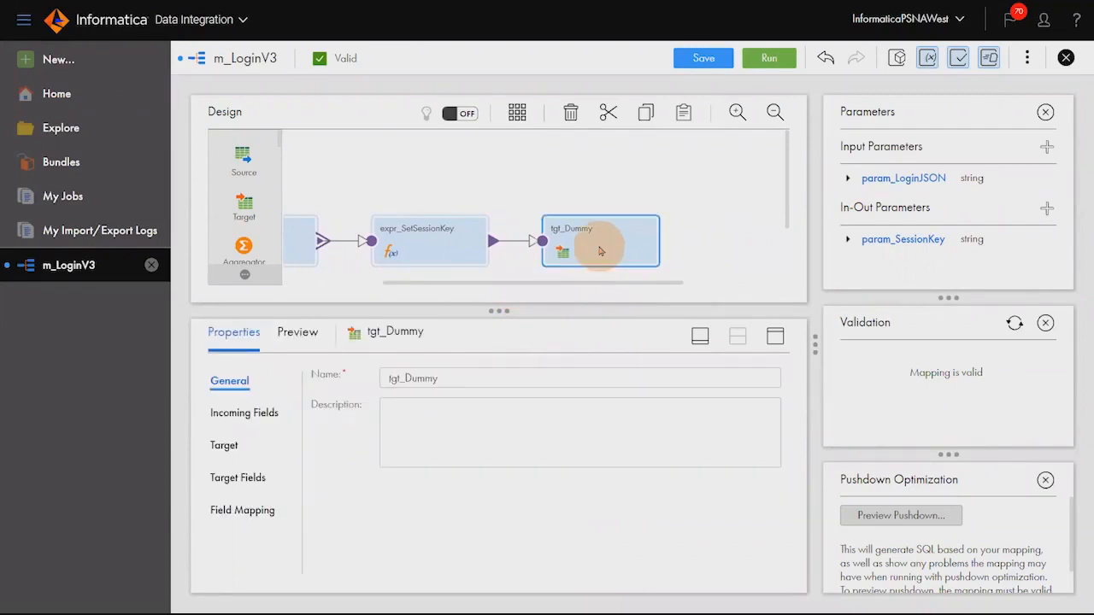
pyautogui.click(227, 445)
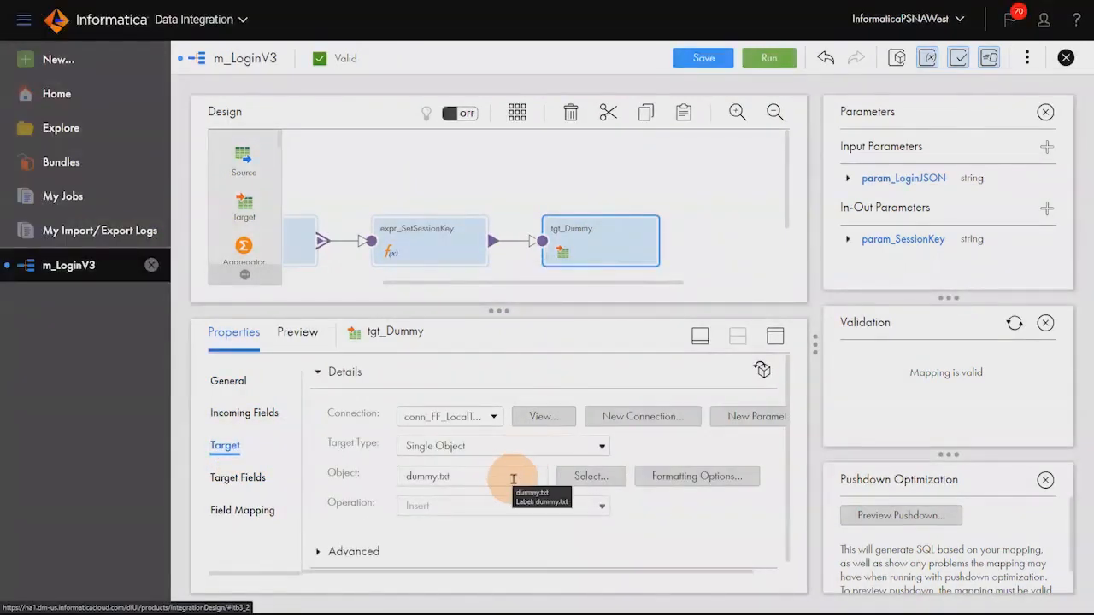
pyautogui.click(709, 59)
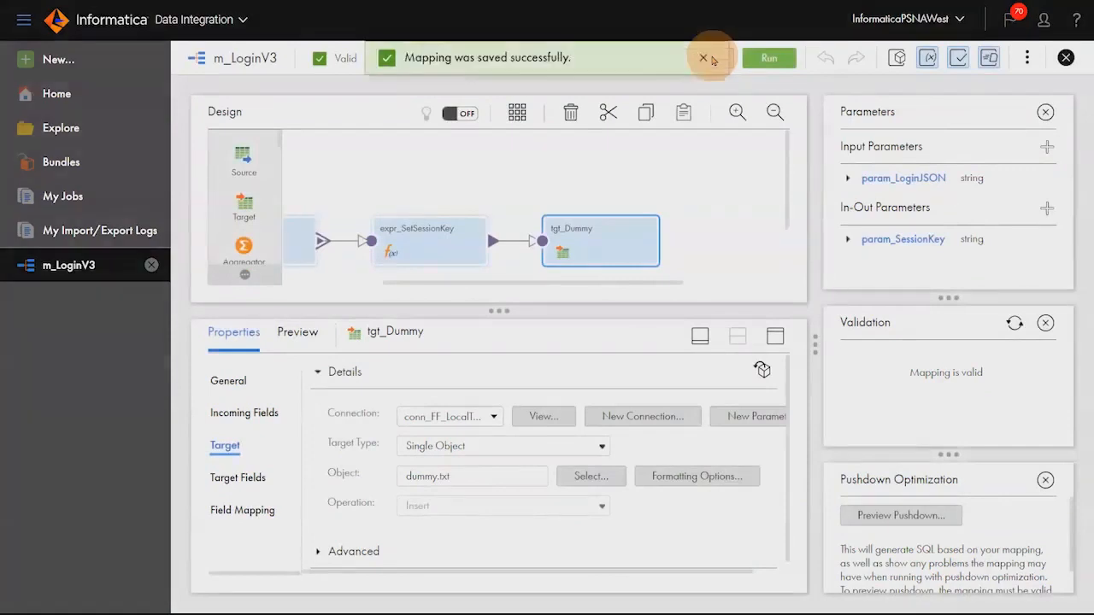
pyautogui.click(1066, 57)
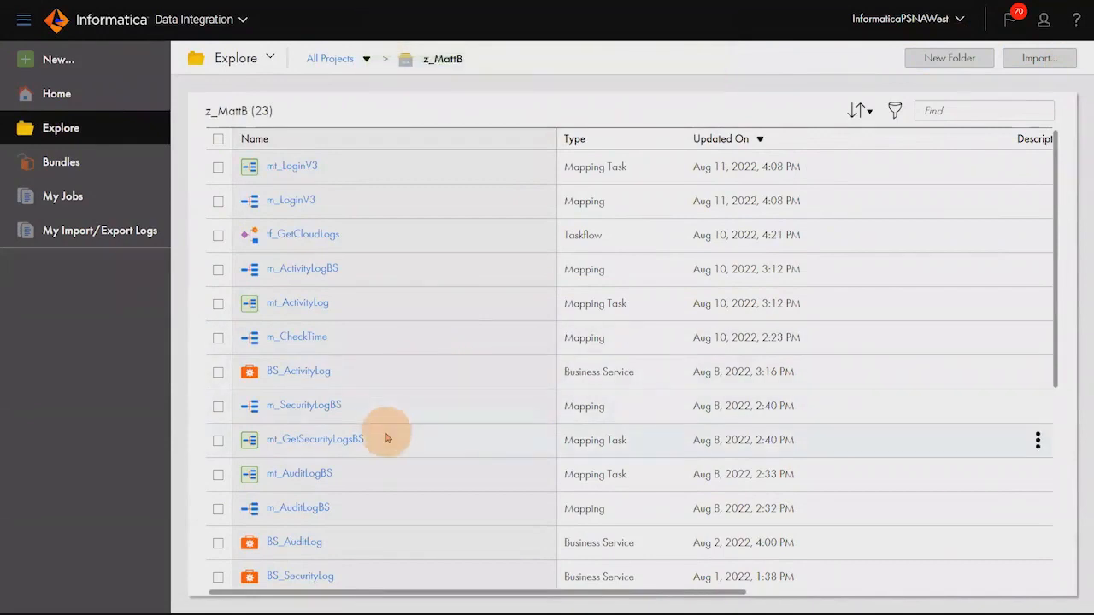
# Start editing the mt_LoginV3 task, which uses sag_MattB and mapping m_LoginV3
pyautogui.scroll(-5, 370, 406)
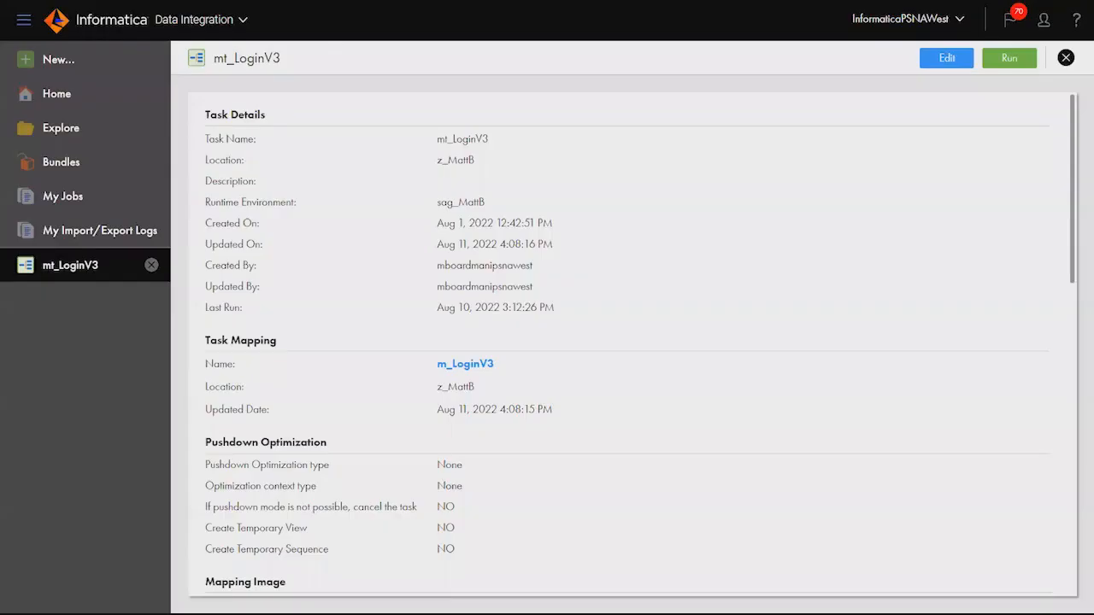
pyautogui.click(934, 61)
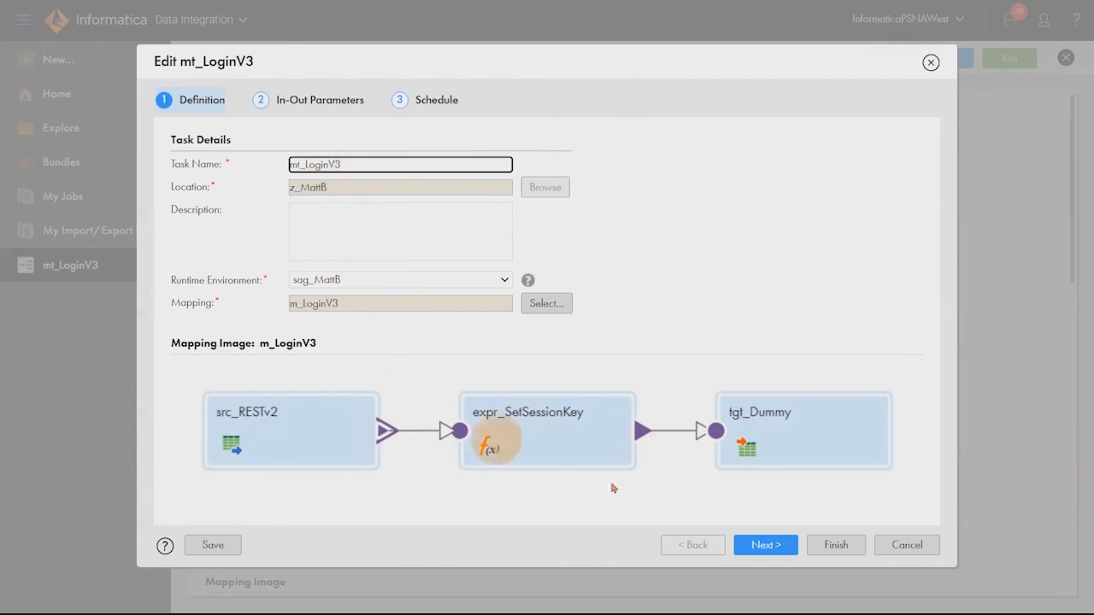
# Check the stored param_SessionKey value on the In-Out Parameters step, then continue to Schedule
pyautogui.click(765, 544)
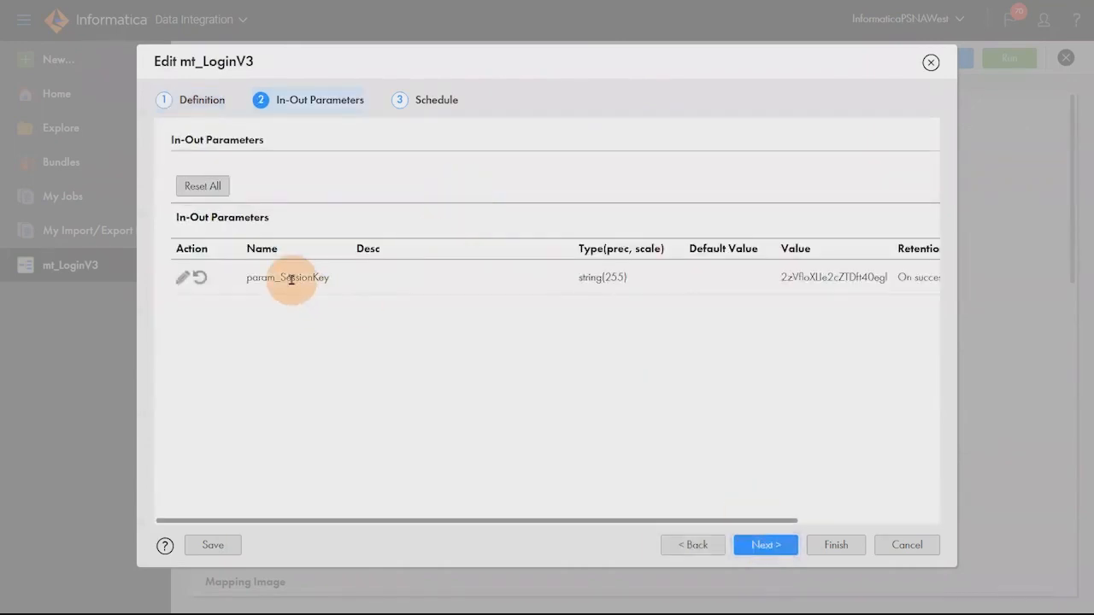
pyautogui.doubleClick(819, 276)
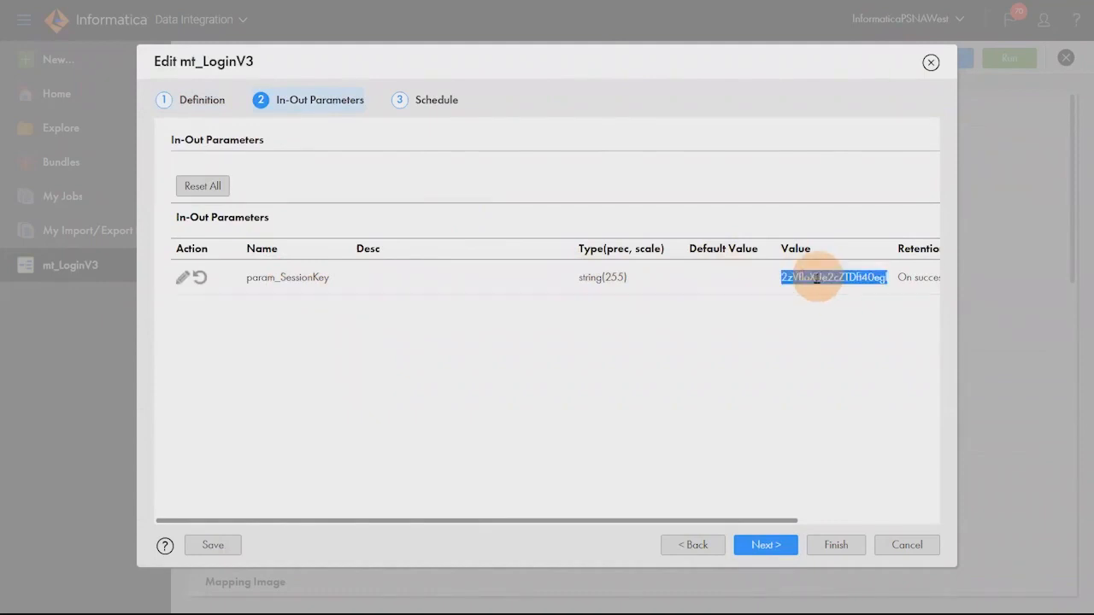
pyautogui.click(753, 550)
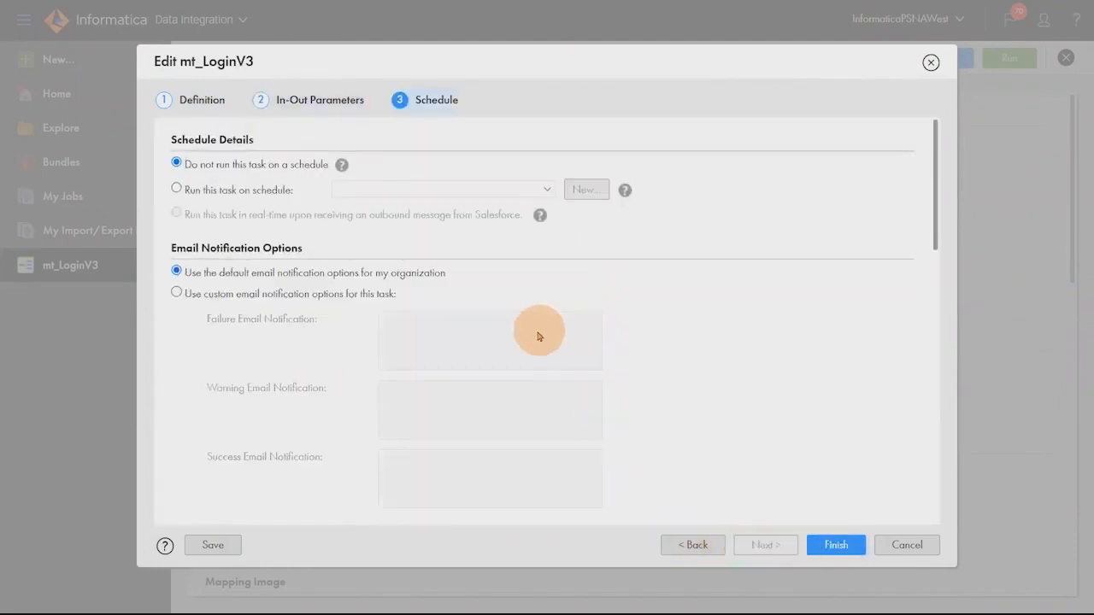
# Review the parameter file location c:\temp and file name mt_LoginV3.param on the Schedule step
pyautogui.scroll(-5, 537, 334)
pyautogui.scroll(-3, 508, 329)
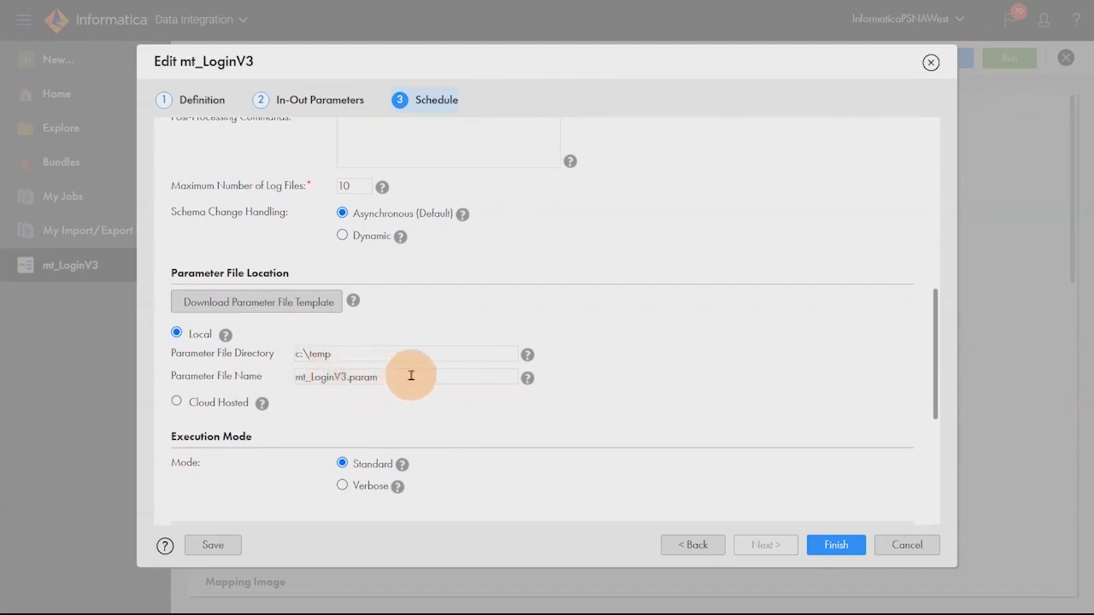
pyautogui.moveTo(529, 378)
pyautogui.moveTo(528, 357)
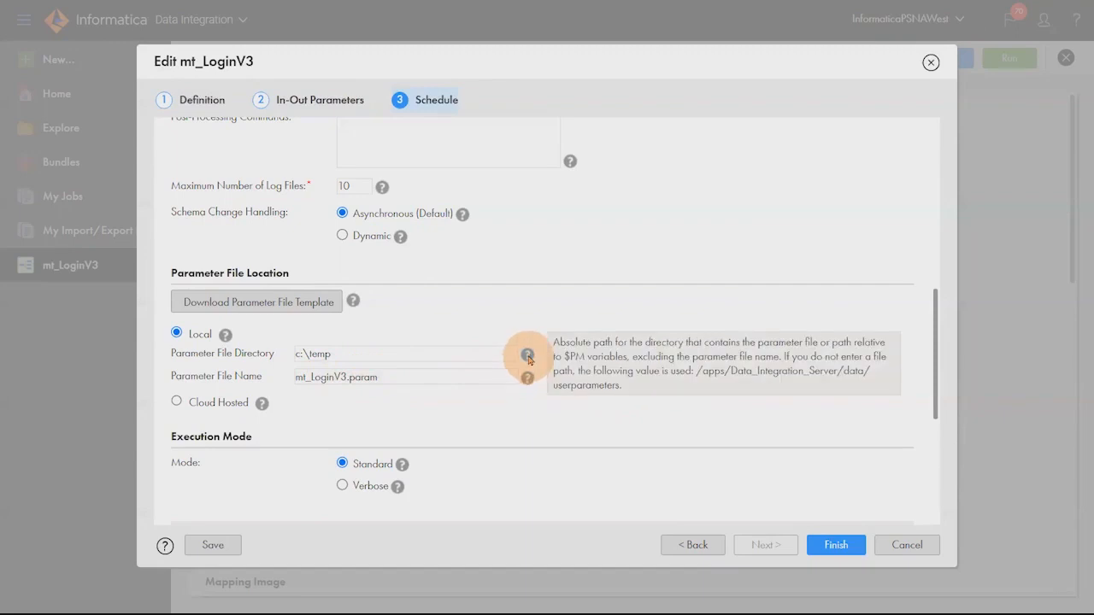
pyautogui.moveTo(228, 340)
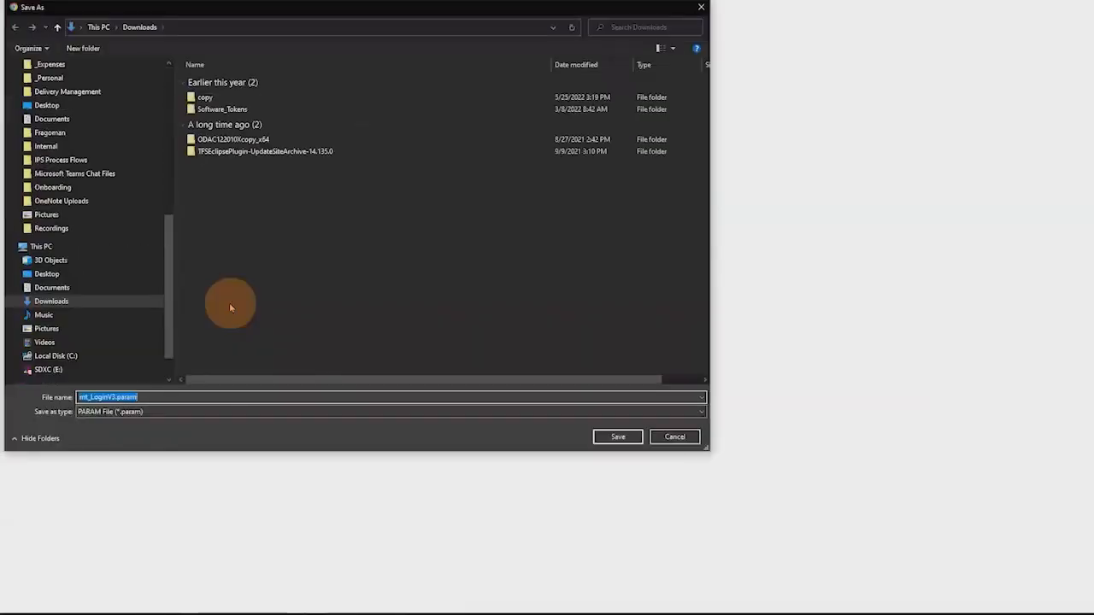
# Save mt_LoginV3.param to the Desktop and open the downloaded file
pyautogui.scroll(3, 60, 156)
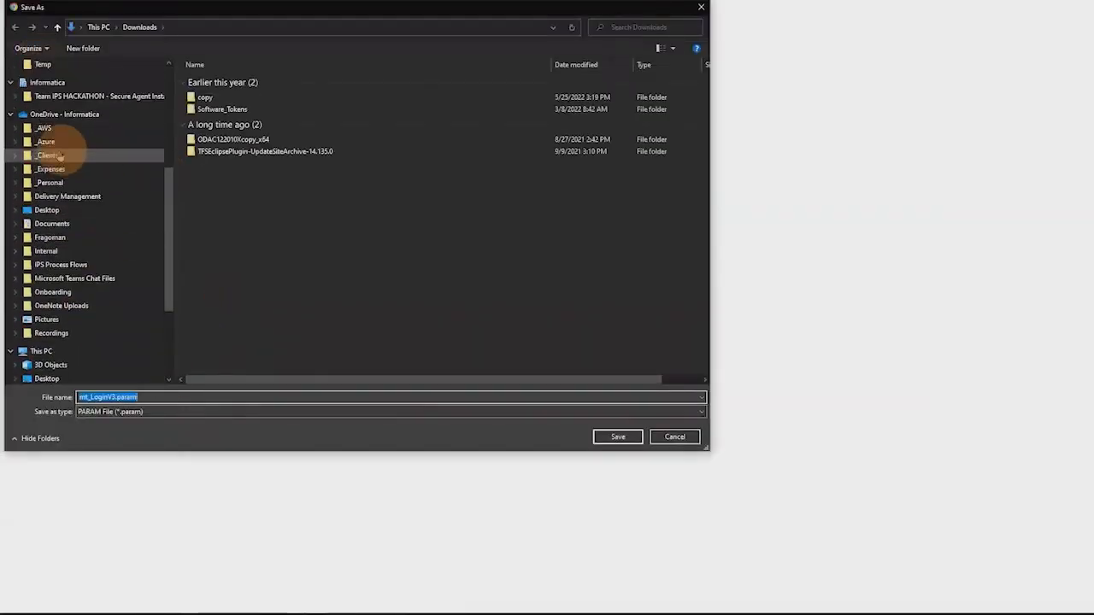
pyautogui.scroll(5, 60, 156)
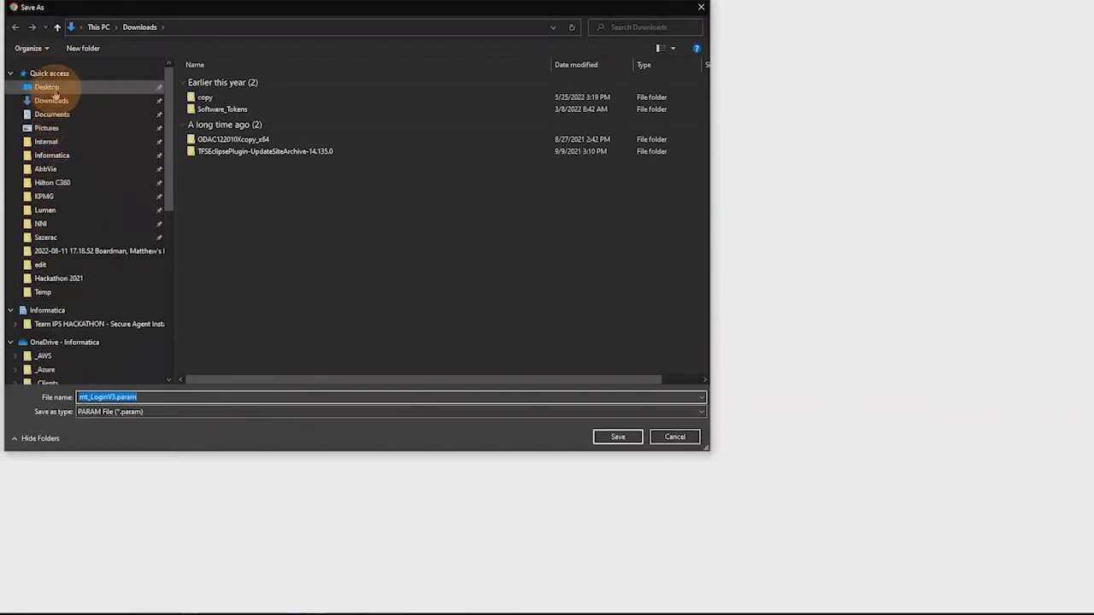
pyautogui.click(53, 89)
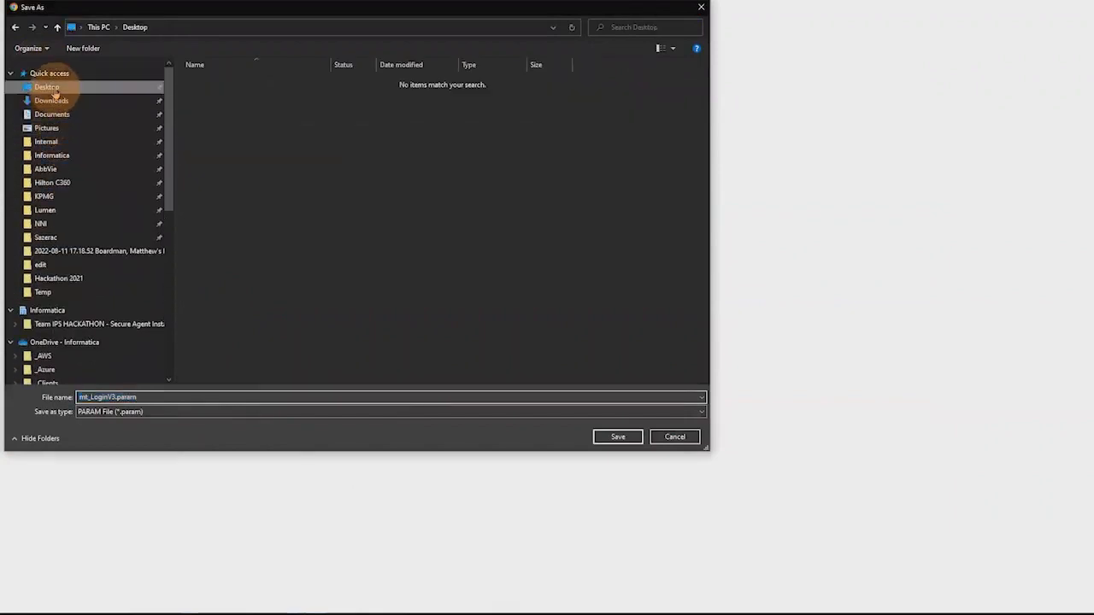
pyautogui.click(619, 437)
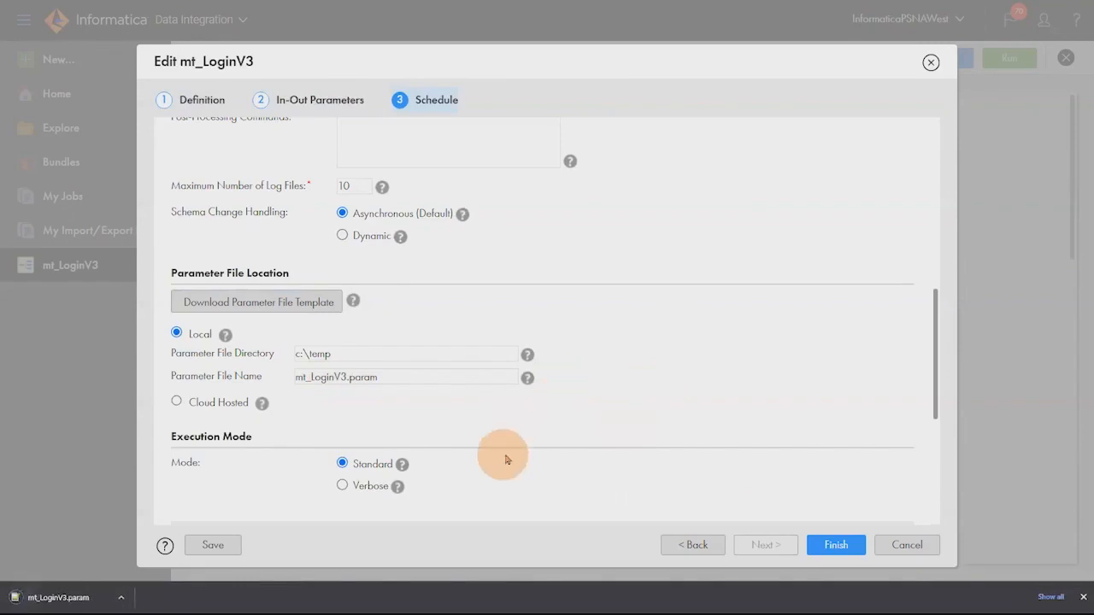
pyautogui.click(56, 597)
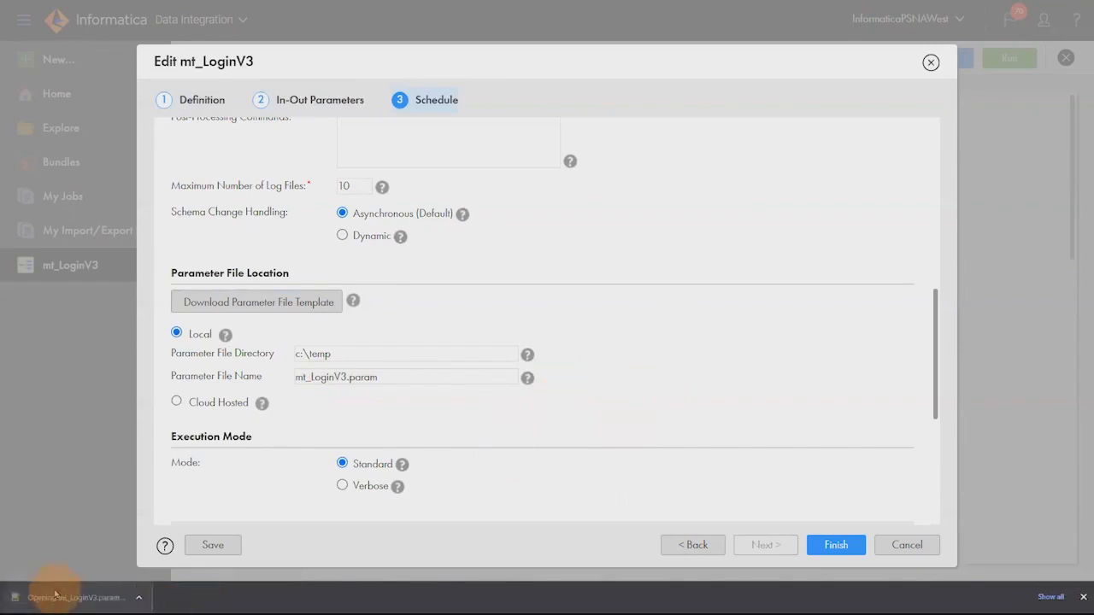
# Add a $$param_LoginJSON= line below $$param_SessionKey and paste the JSON login body as its value
pyautogui.click(261, 137)
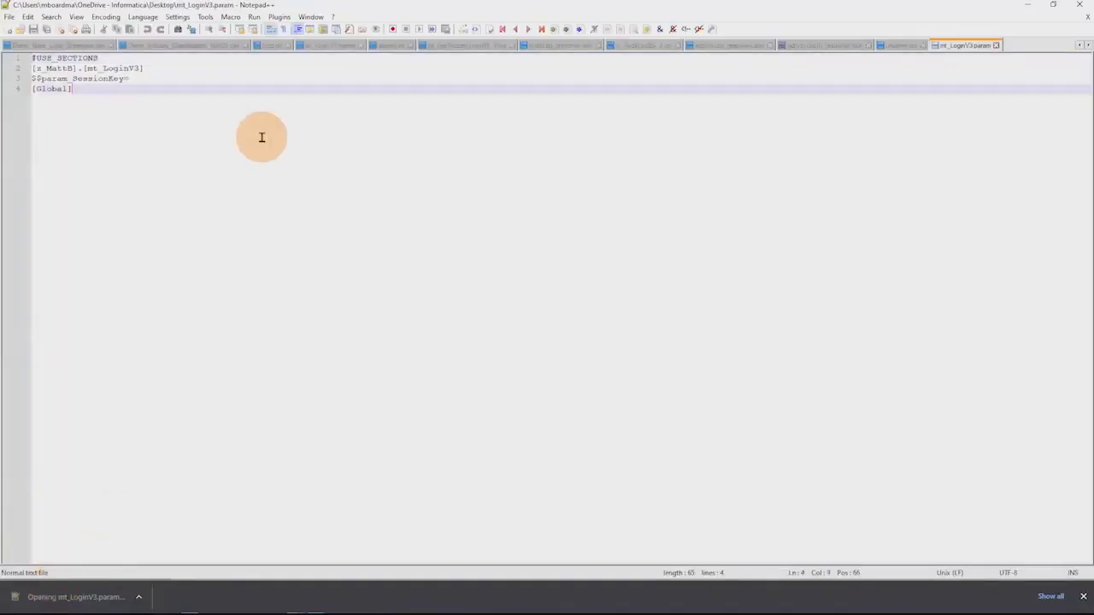
pyautogui.click(170, 76)
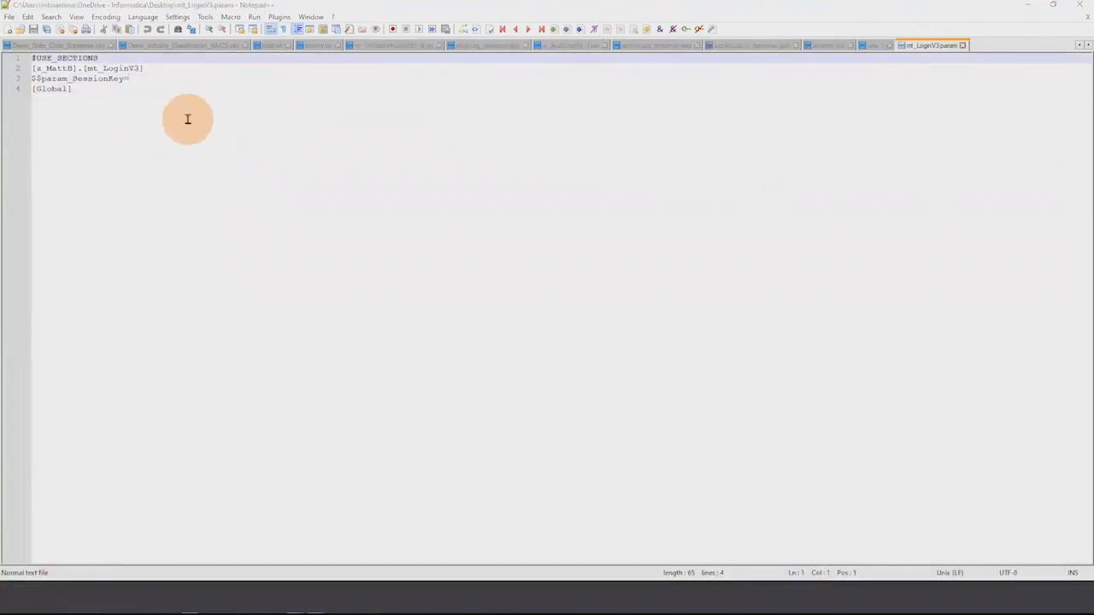
pyautogui.click(145, 78)
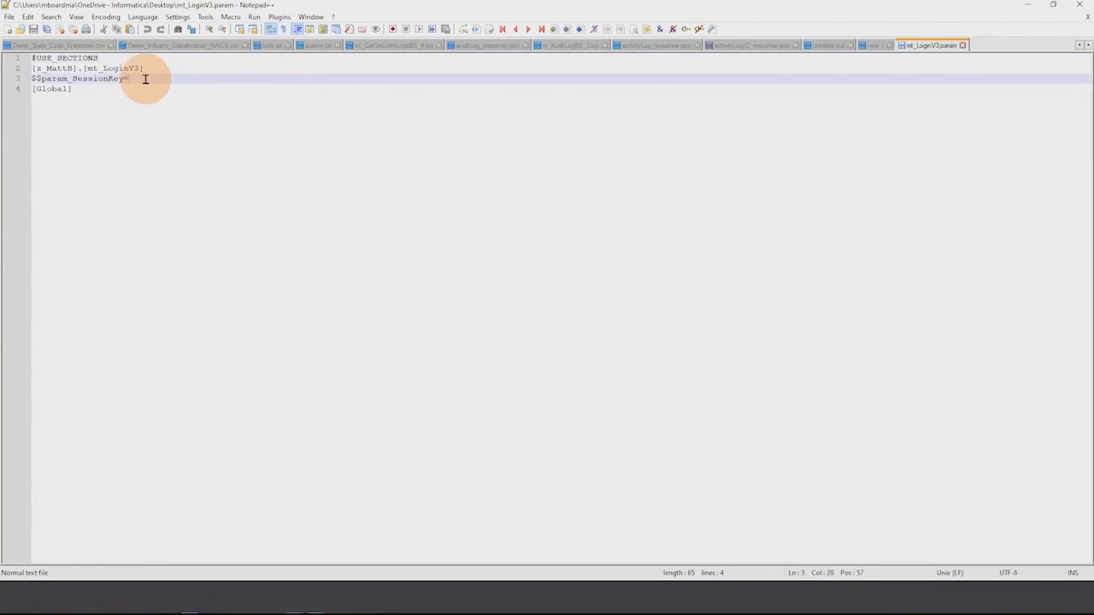
pyautogui.press('Return')
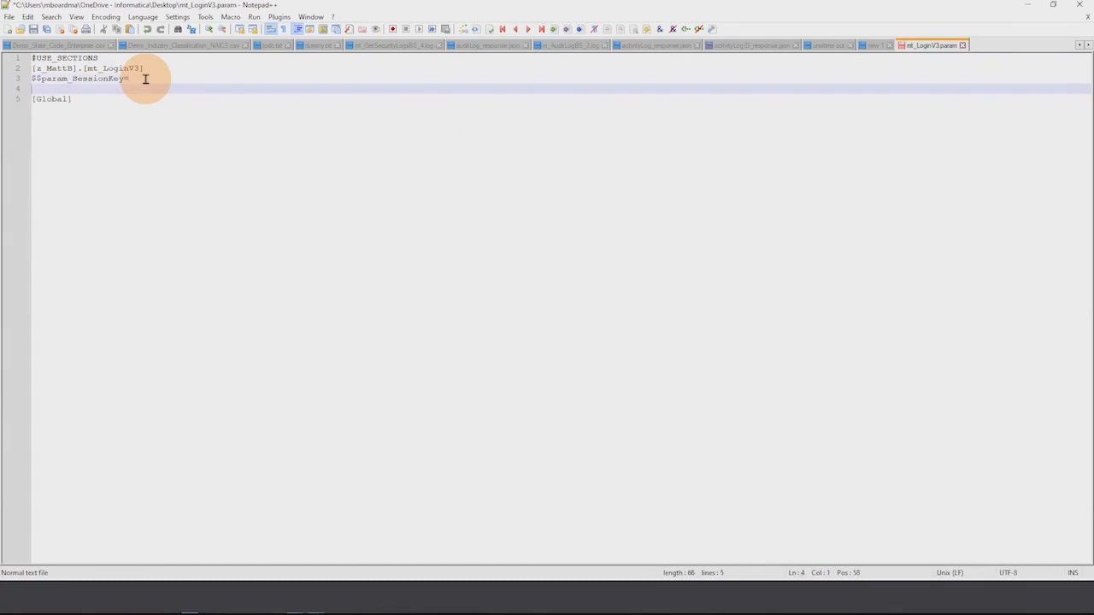
pyautogui.write('$$')
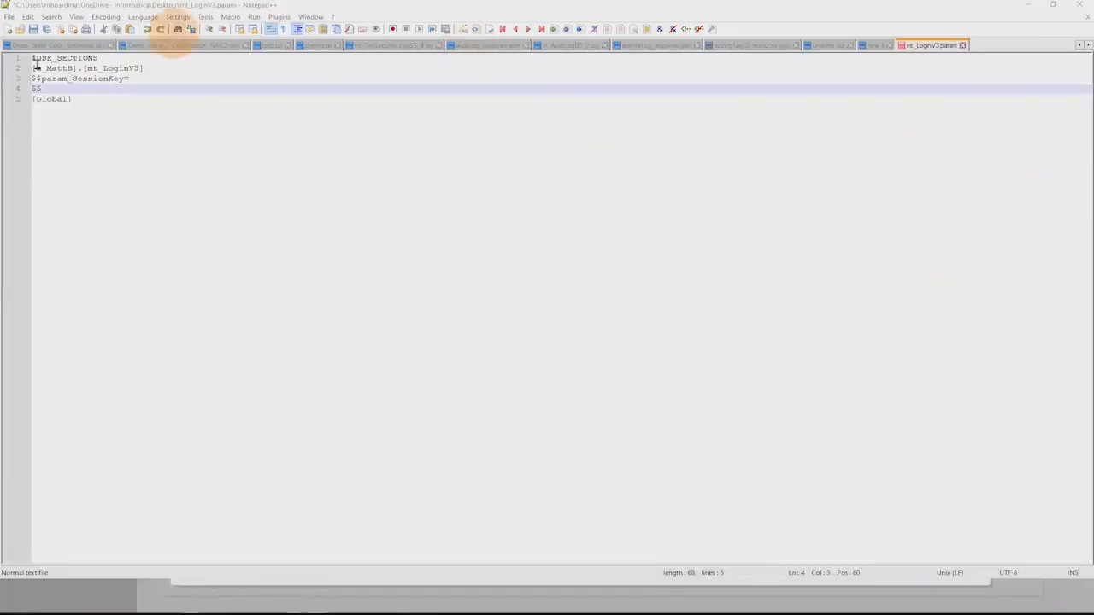
pyautogui.write('par')
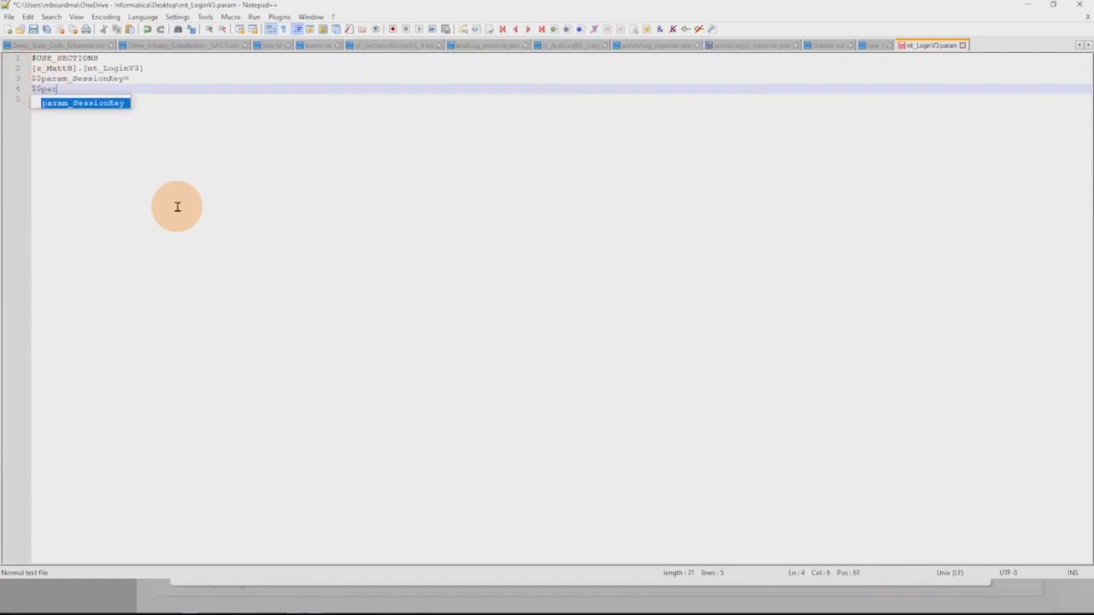
pyautogui.write('am')
pyautogui.write('.')
pyautogui.write('_L')
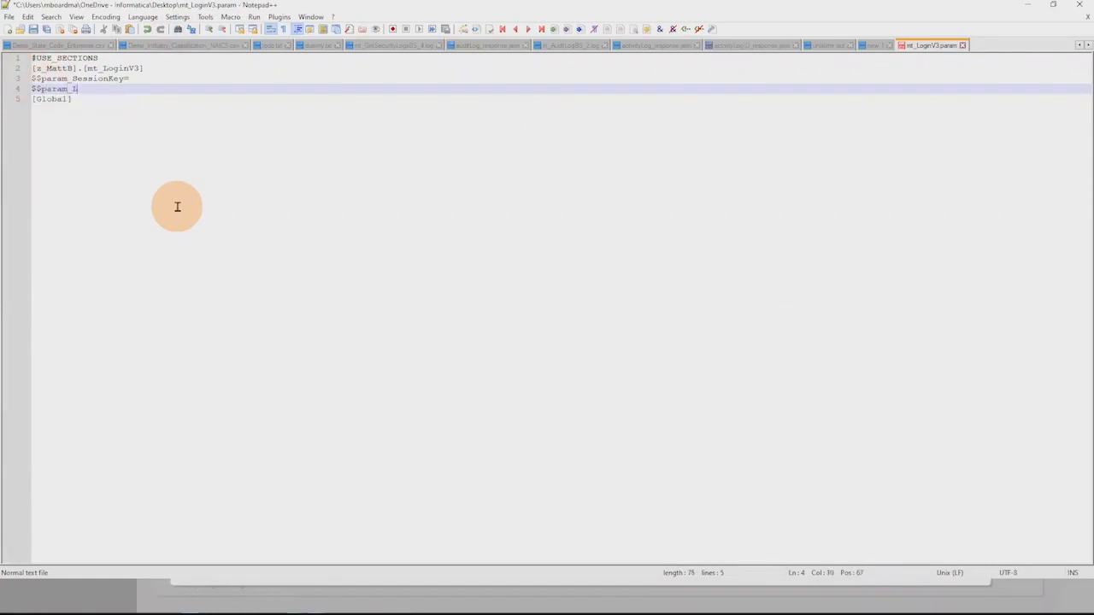
pyautogui.write('oginJSON=')
pyautogui.hotkey('ctrl', 'v')
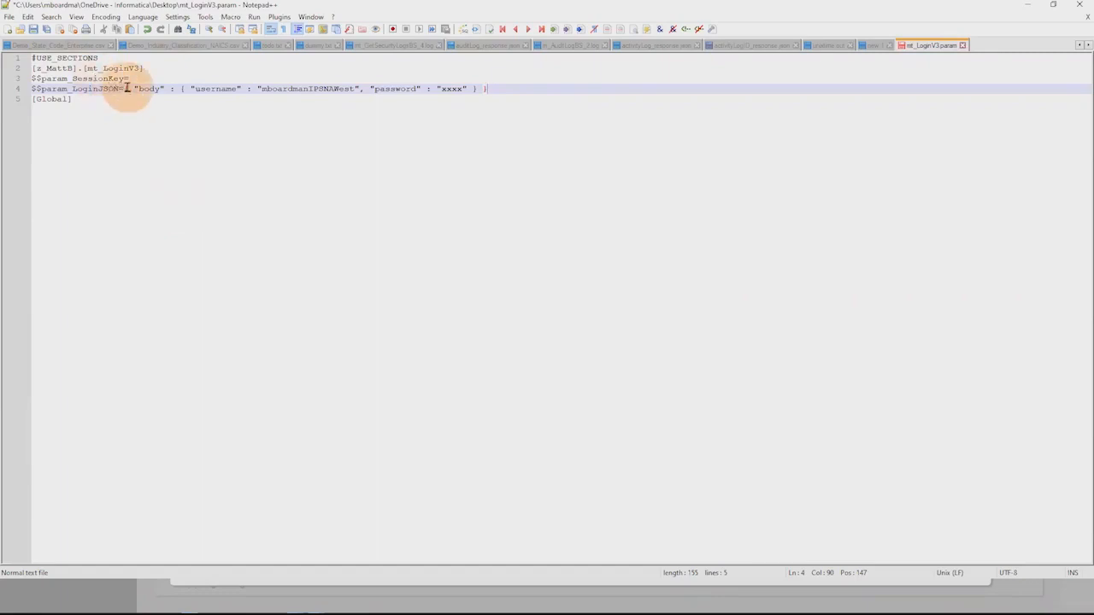
pyautogui.moveTo(124, 89); pyautogui.dragTo(177, 91)
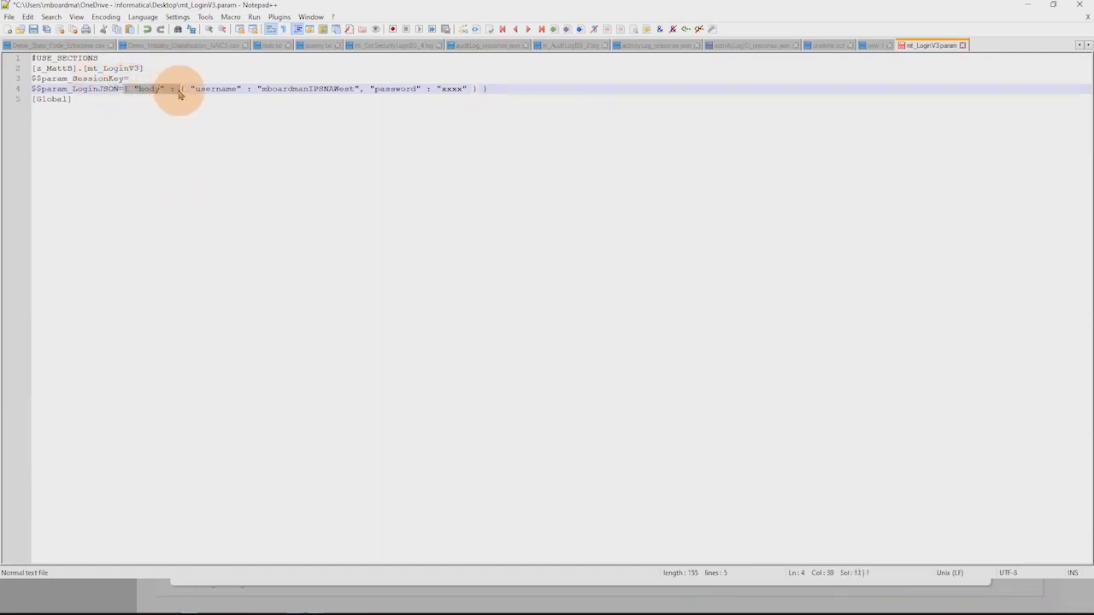
pyautogui.click(183, 88)
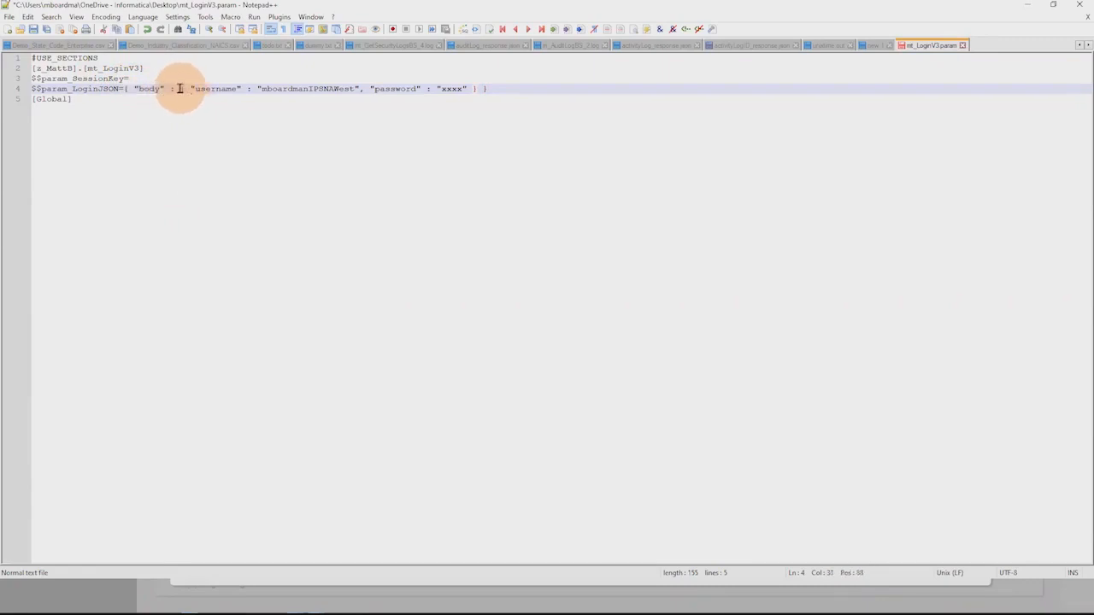
pyautogui.moveTo(182, 89); pyautogui.dragTo(480, 91)
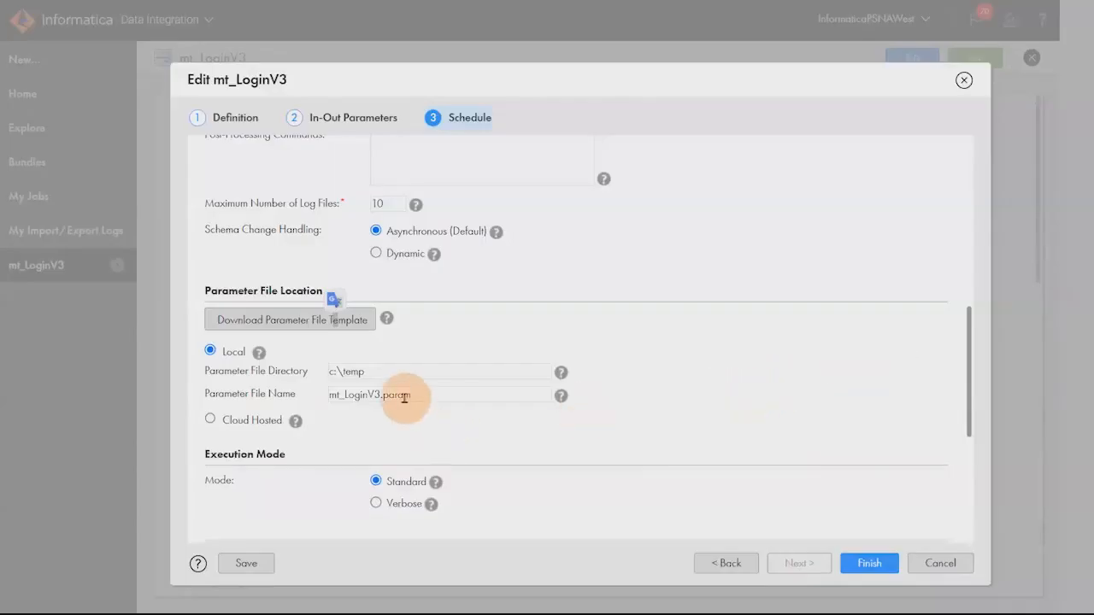
# Finish the mt_LoginV3 task edits and close back to the 23-asset z_MattB list
pyautogui.scroll(-2, 696, 447)
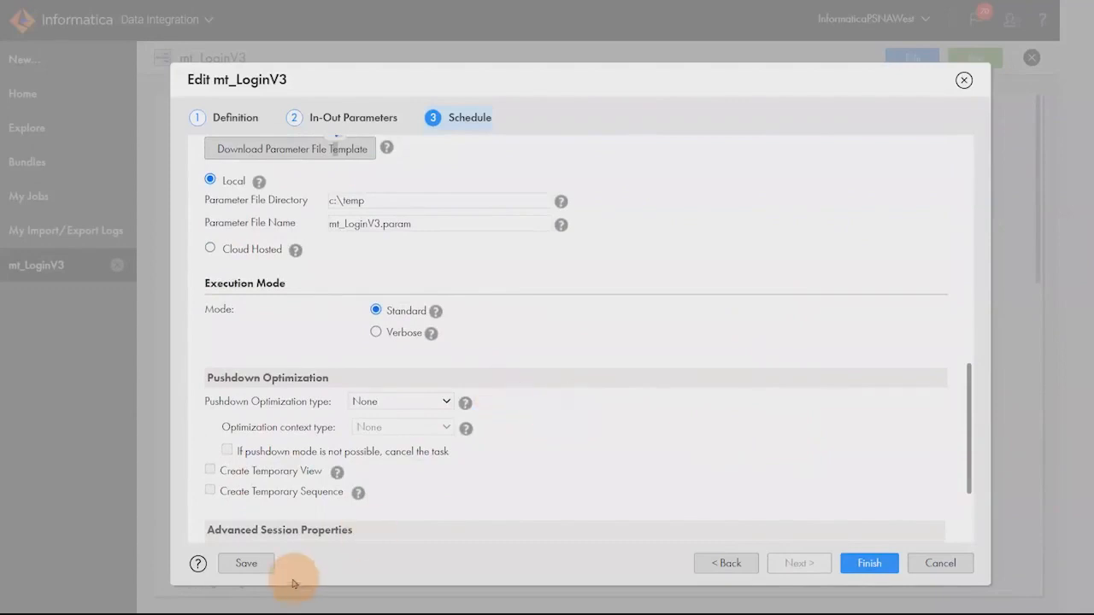
pyautogui.click(872, 565)
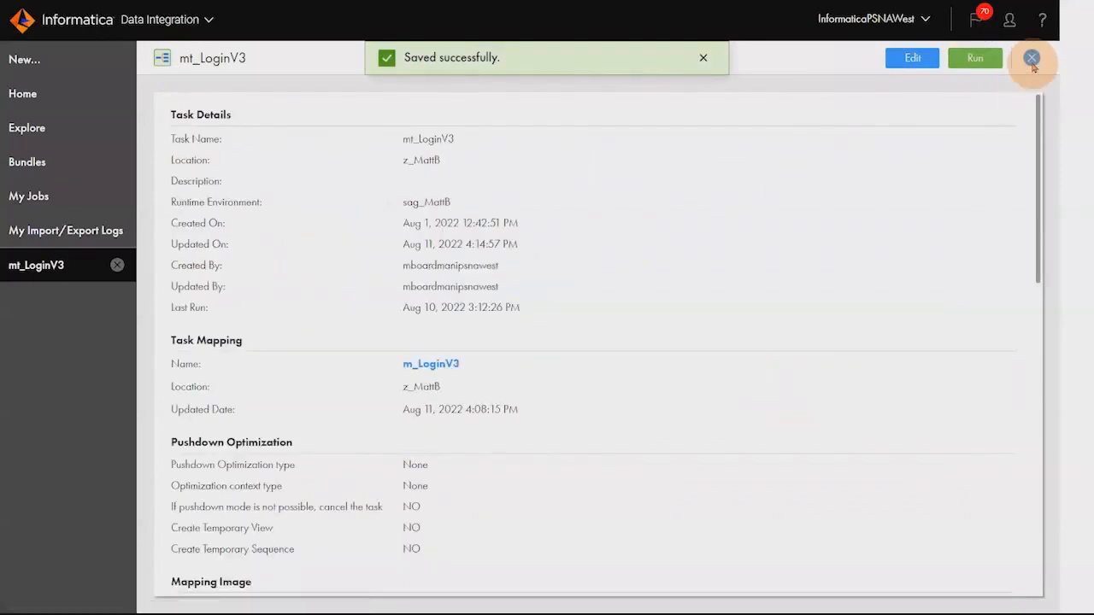
pyautogui.click(1031, 58)
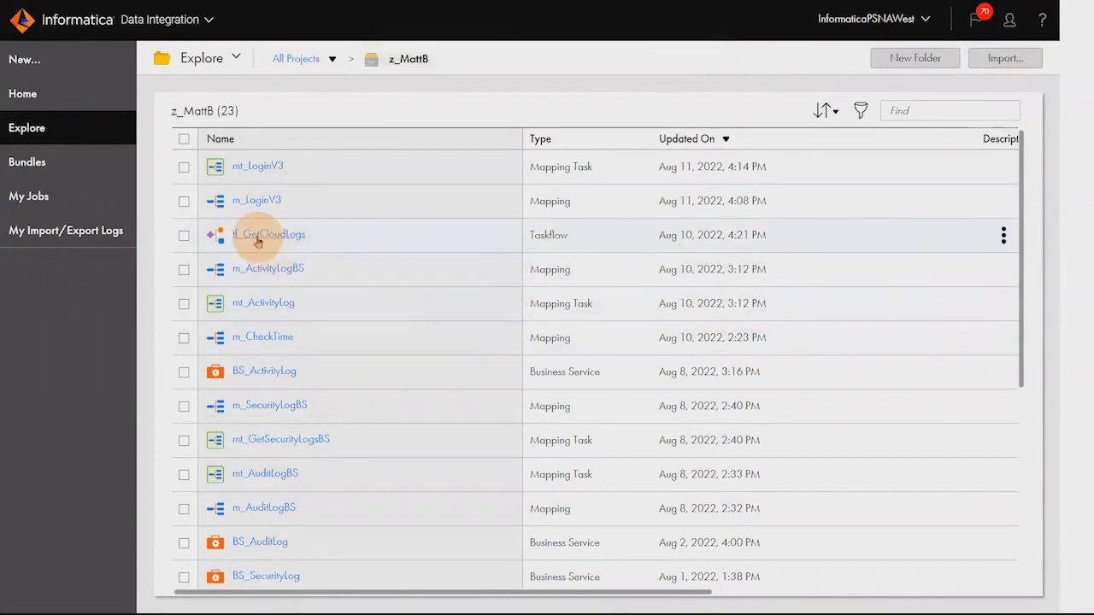
# Open tf_GetCloudLogs in full screen with a taller properties panel and select the Login V3 step
pyautogui.click(257, 236)
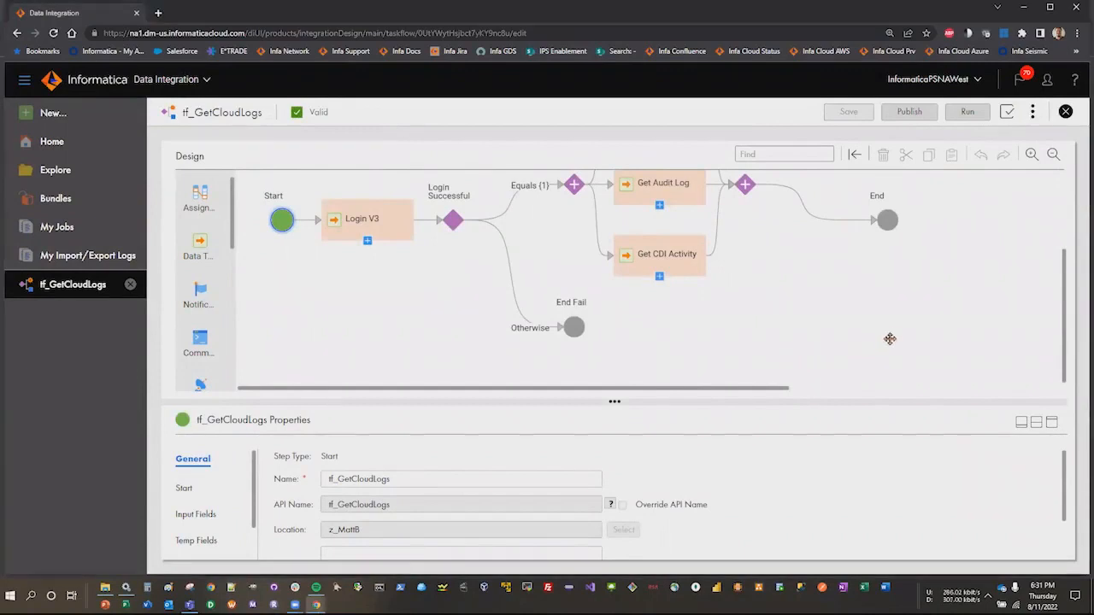
pyautogui.press('F11')
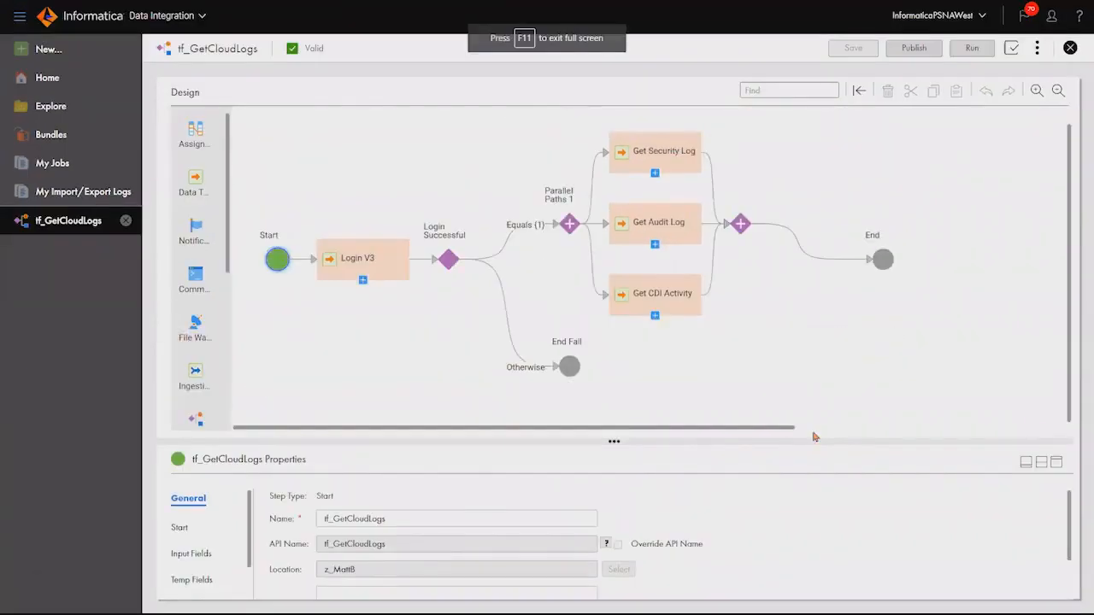
pyautogui.moveTo(641, 440); pyautogui.dragTo(647, 407)
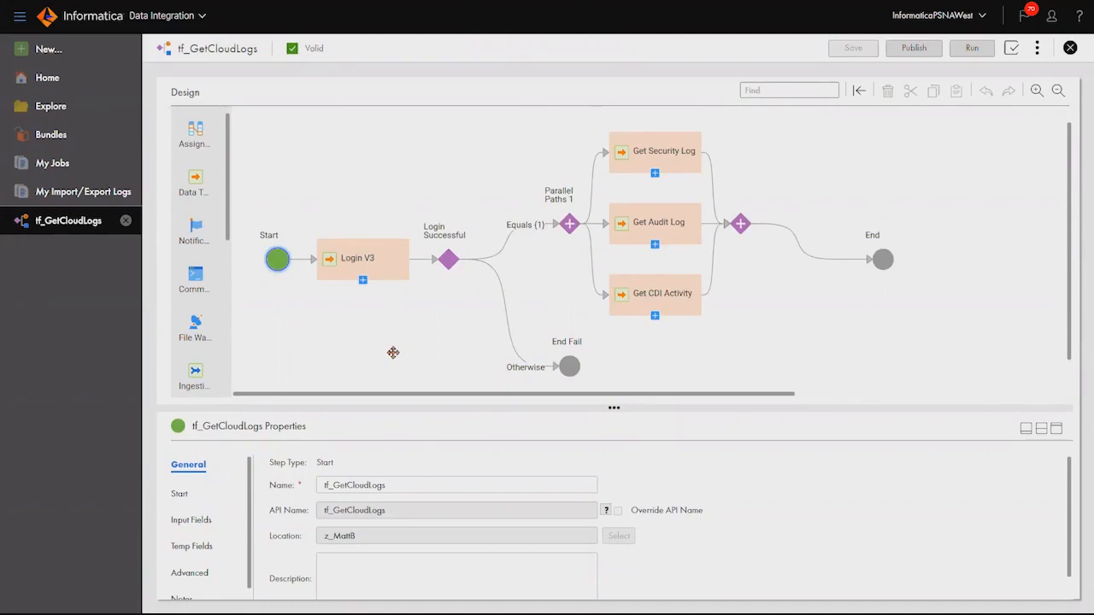
pyautogui.click(389, 280)
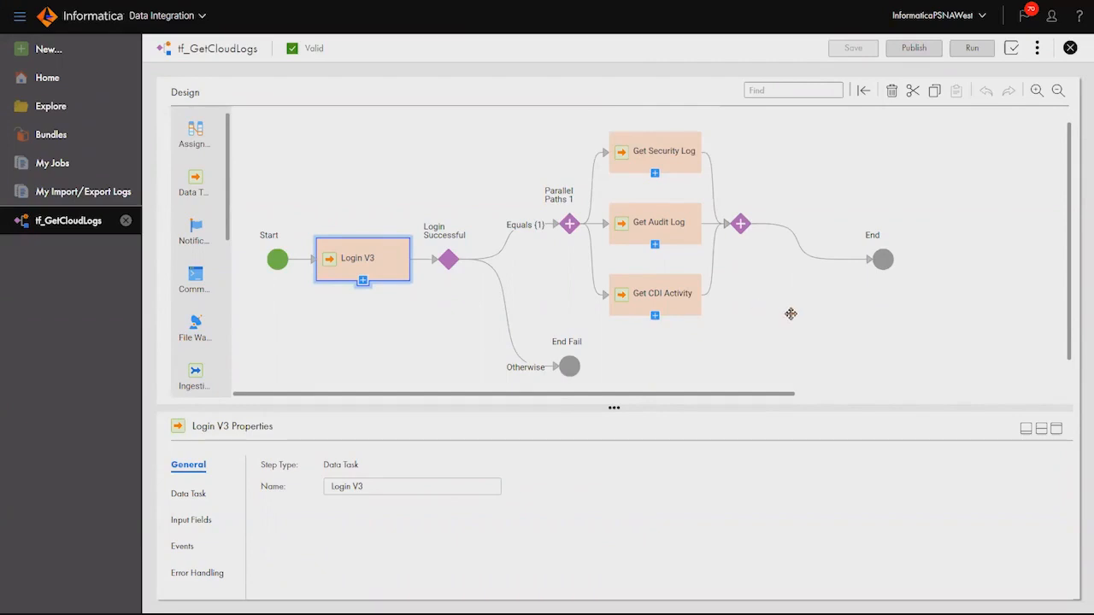
# Show Login V3's Input Fields and select param_SessionKey, a Text field bound to mt-LoginV3
pyautogui.click(333, 355)
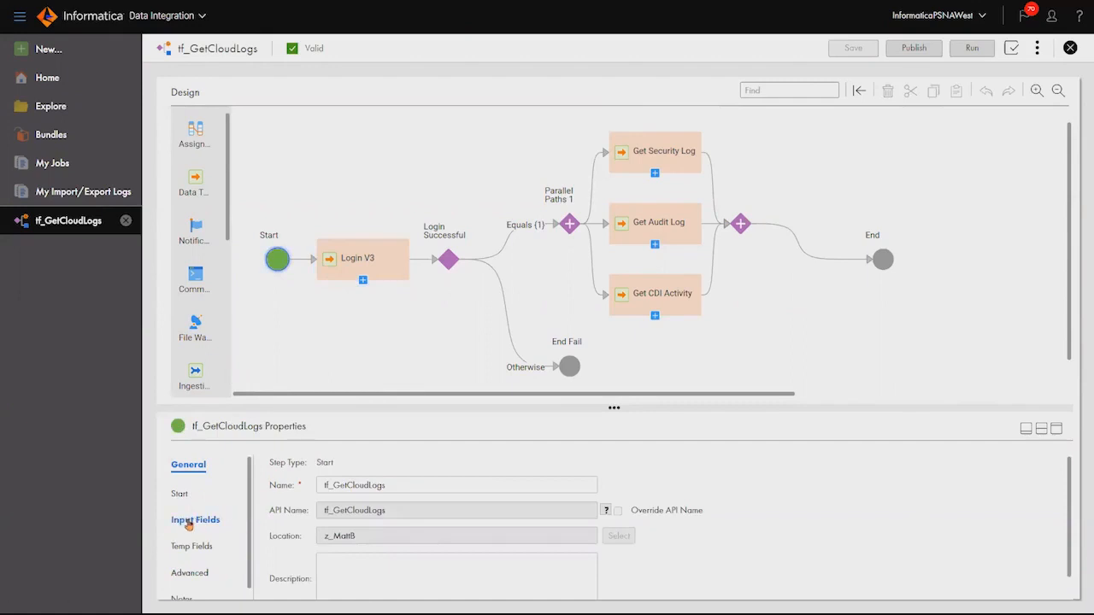
pyautogui.click(361, 273)
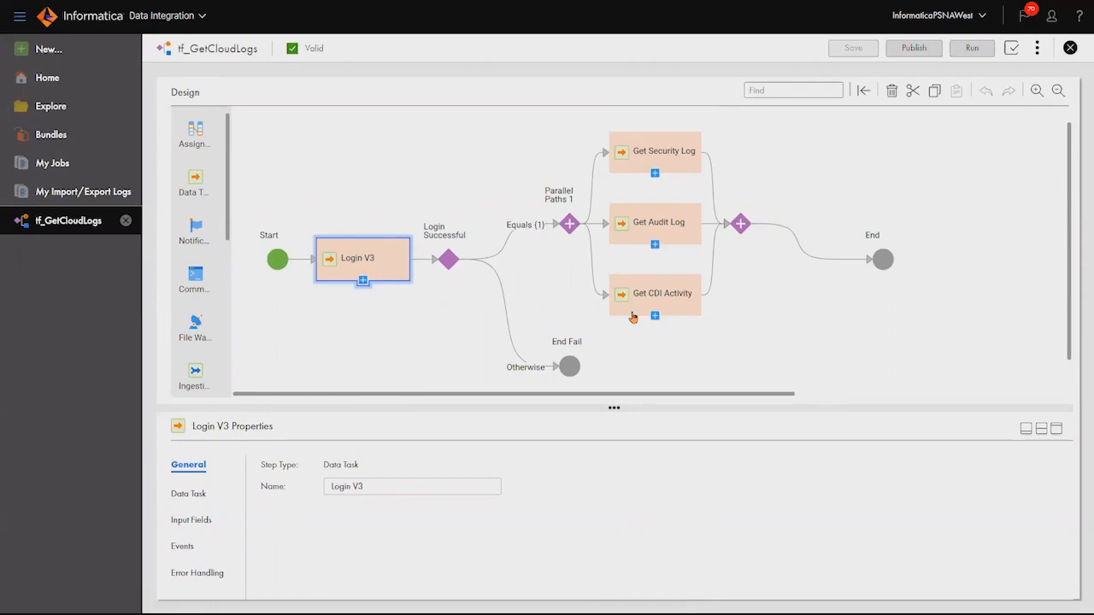
pyautogui.click(198, 522)
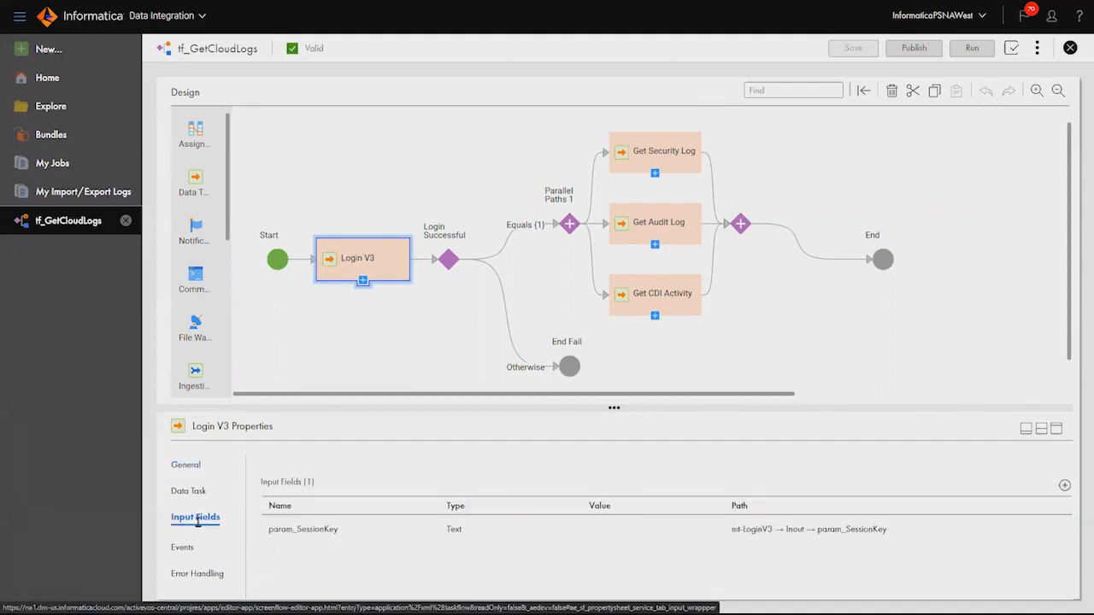
pyautogui.click(316, 532)
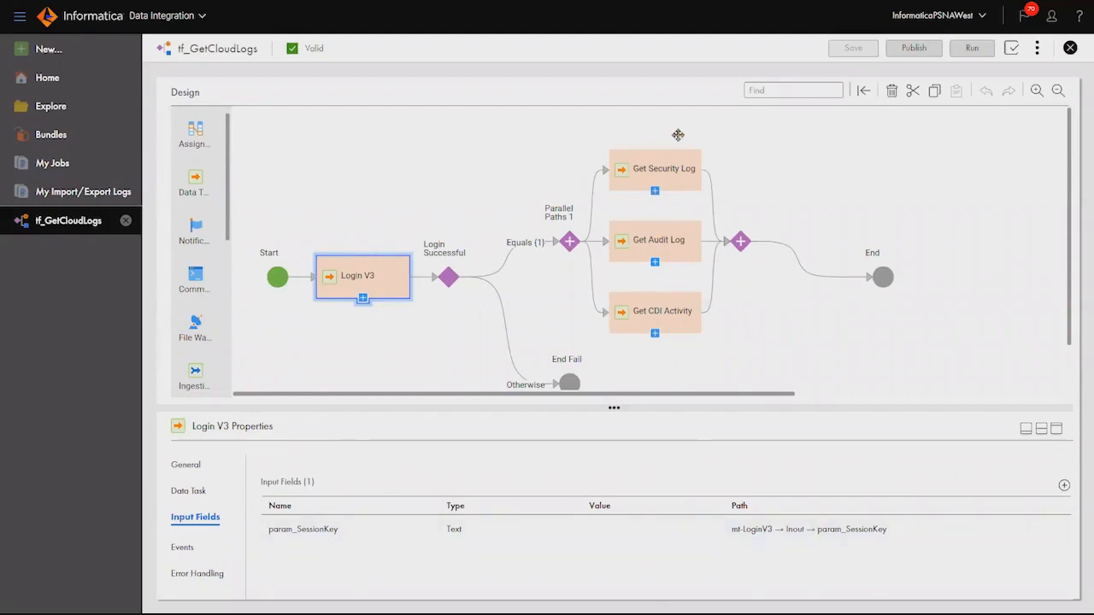
# Check the three log steps, then open and cancel Get Security Log's param_SessionKey value editor
pyautogui.click(685, 169)
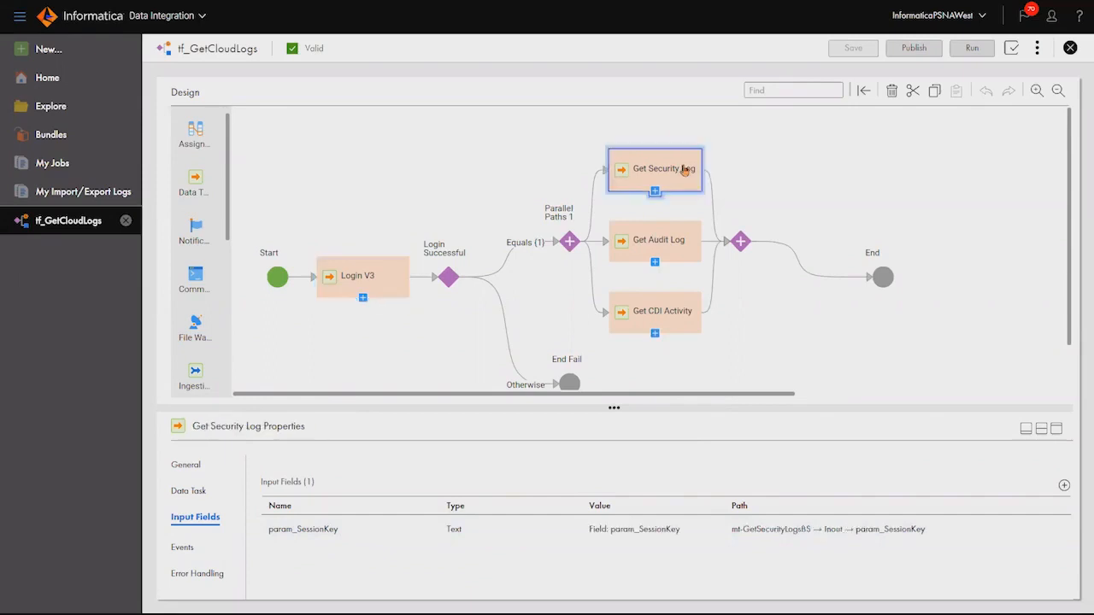
pyautogui.click(675, 243)
pyautogui.click(678, 311)
pyautogui.click(673, 163)
pyautogui.click(1038, 530)
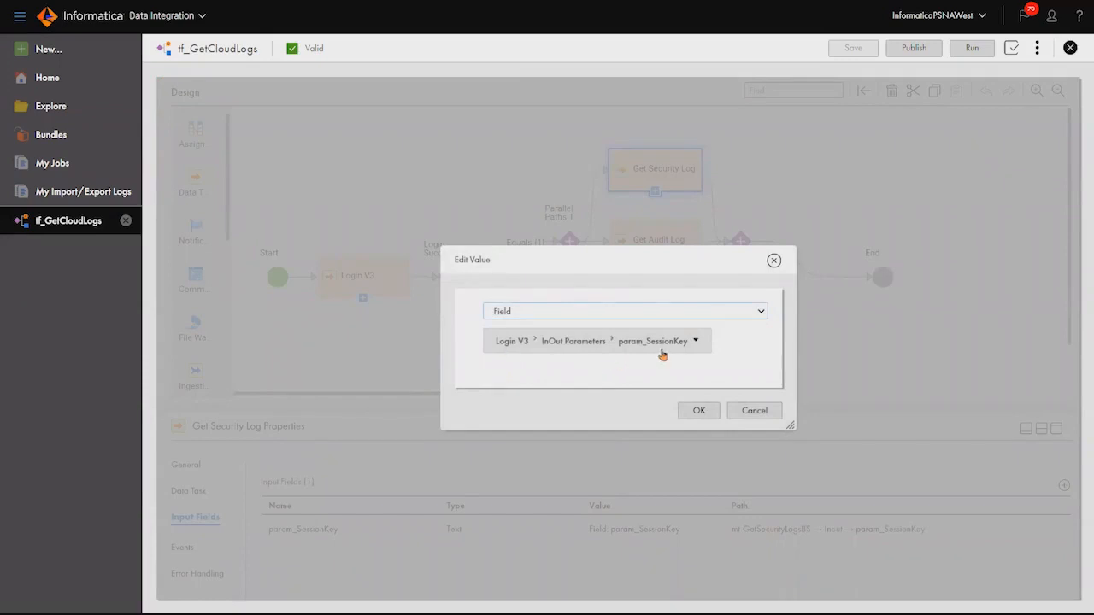
pyautogui.click(754, 411)
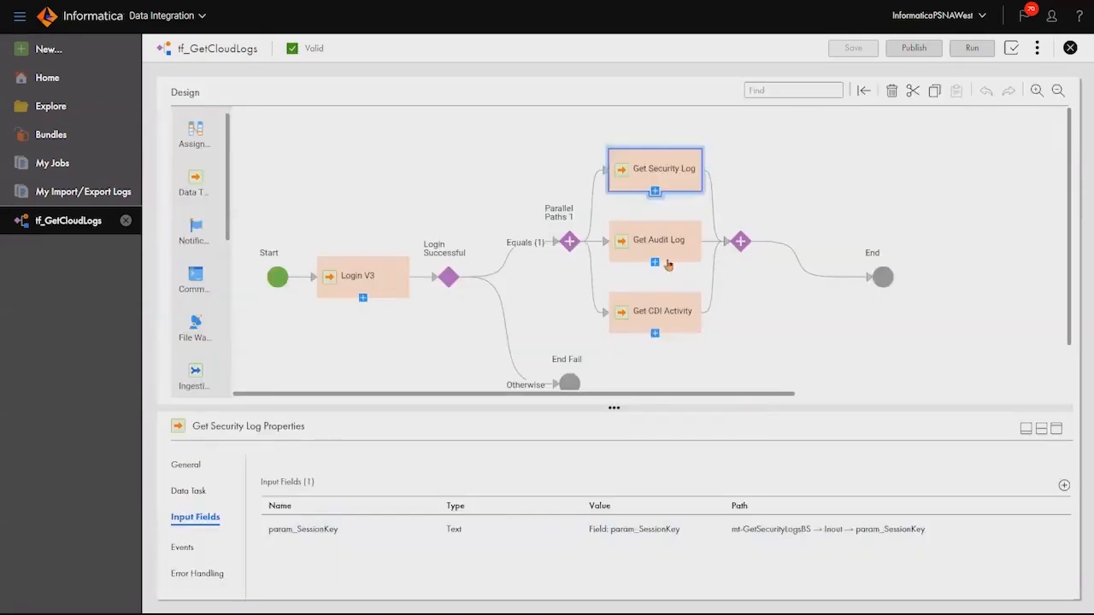
# Review each log step's input fields and the taskflow temp fields, ending on Login Successful's paths
pyautogui.click(685, 252)
pyautogui.click(681, 306)
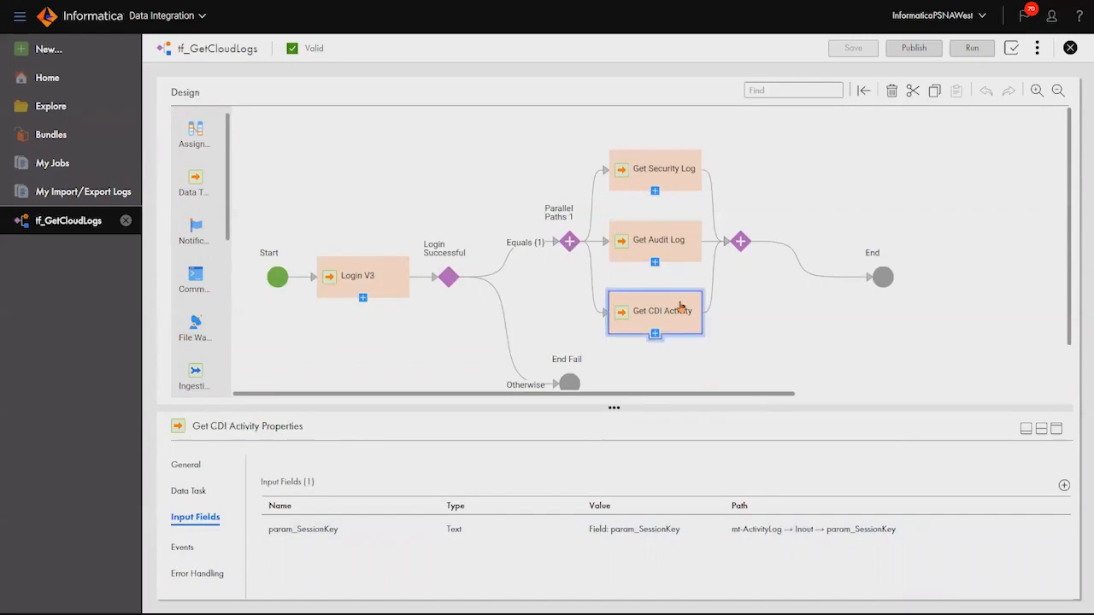
pyautogui.click(683, 239)
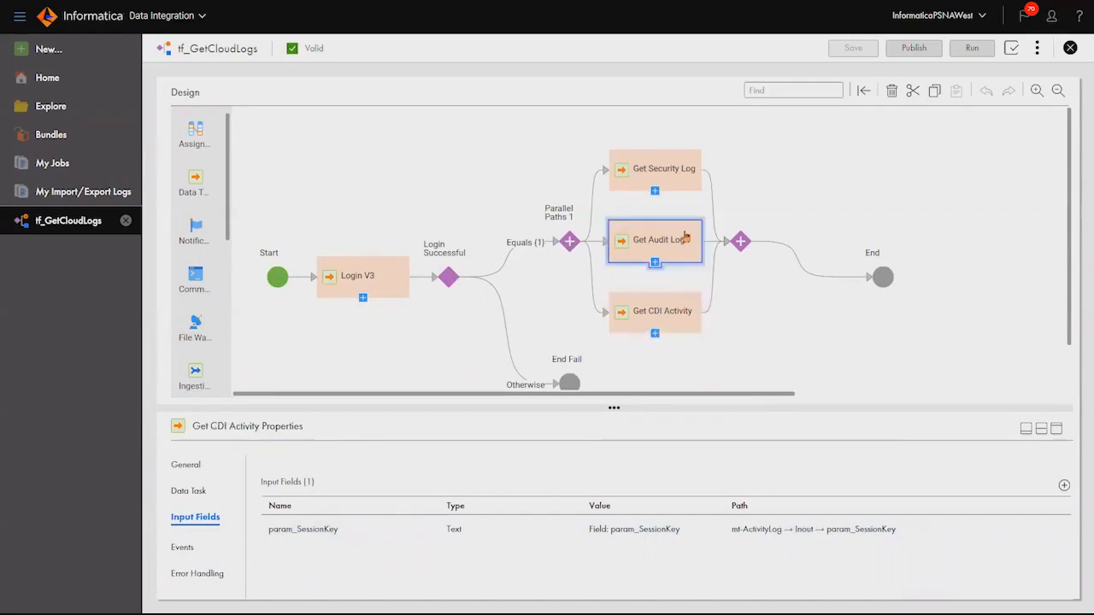
pyautogui.click(684, 179)
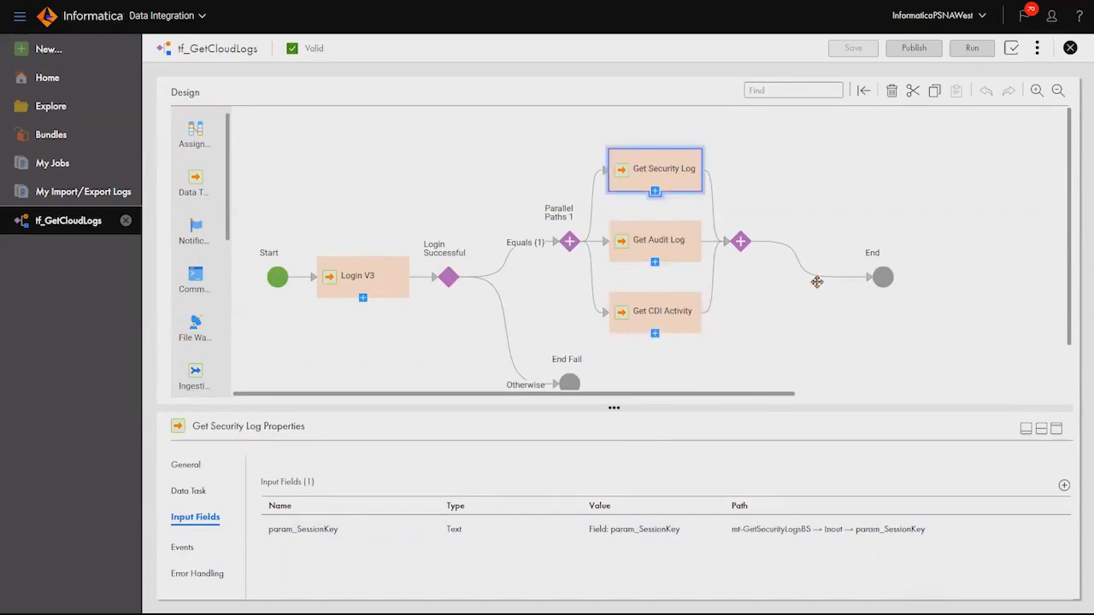
pyautogui.click(821, 338)
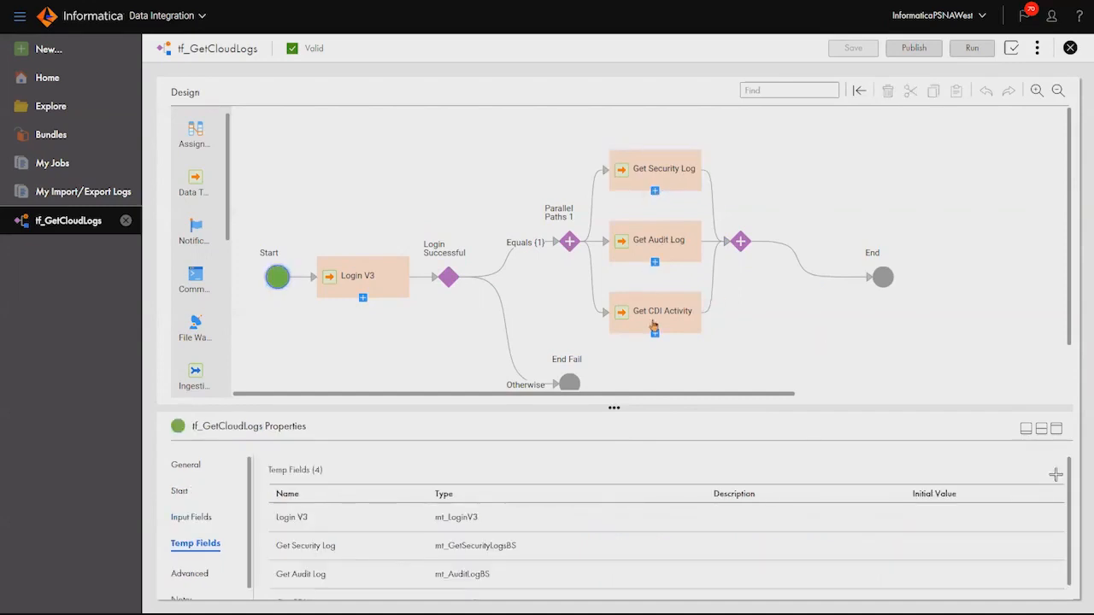
pyautogui.click(449, 279)
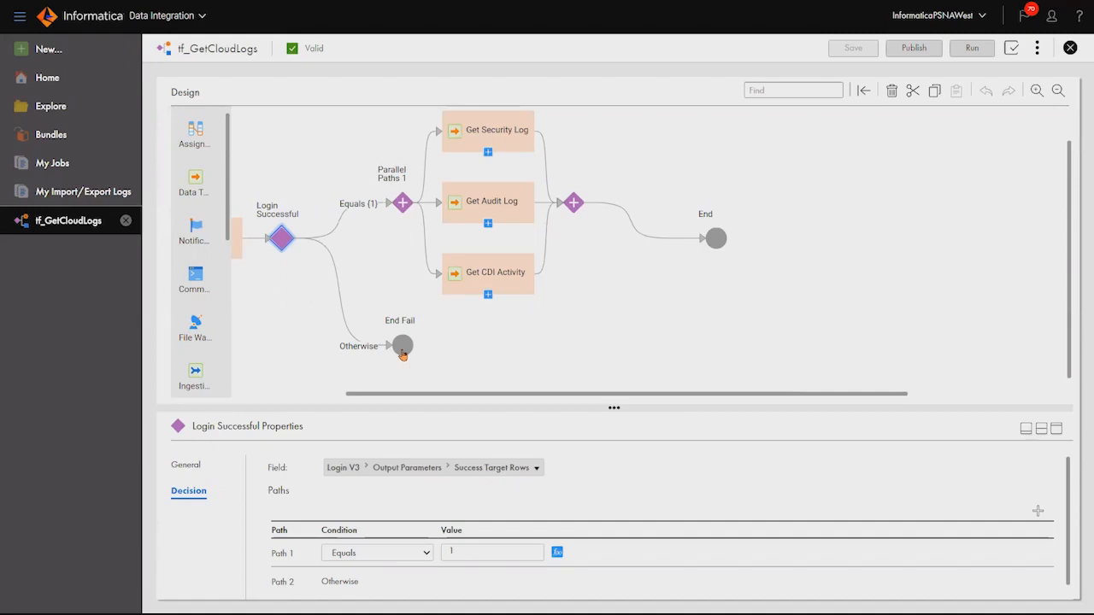
pyautogui.hscroll(-2, 403, 351)
pyautogui.scroll(1, 402, 333)
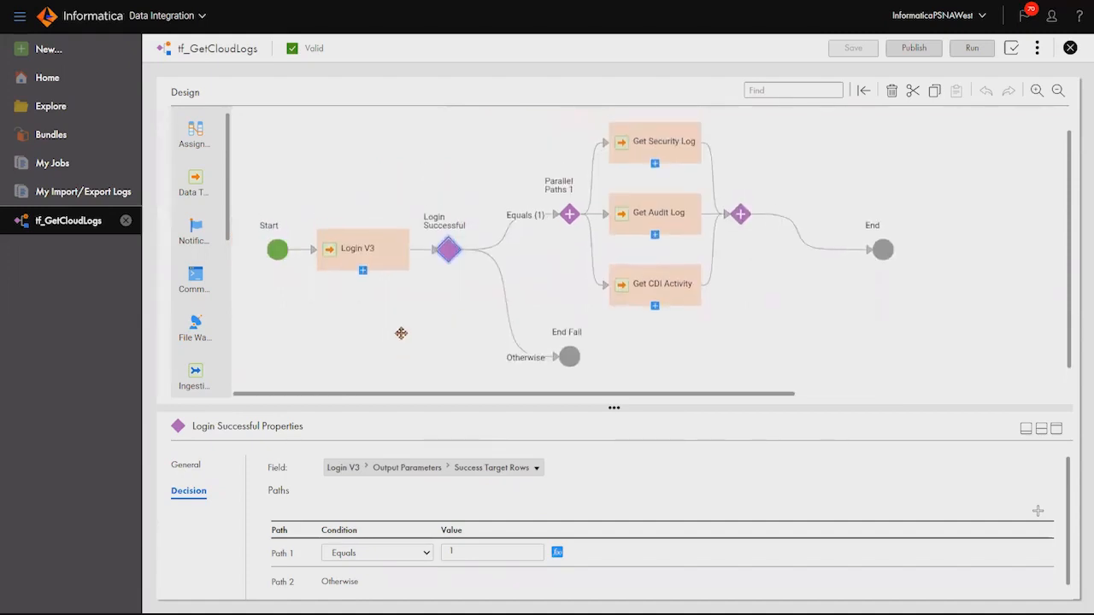
pyautogui.scroll(1, 401, 333)
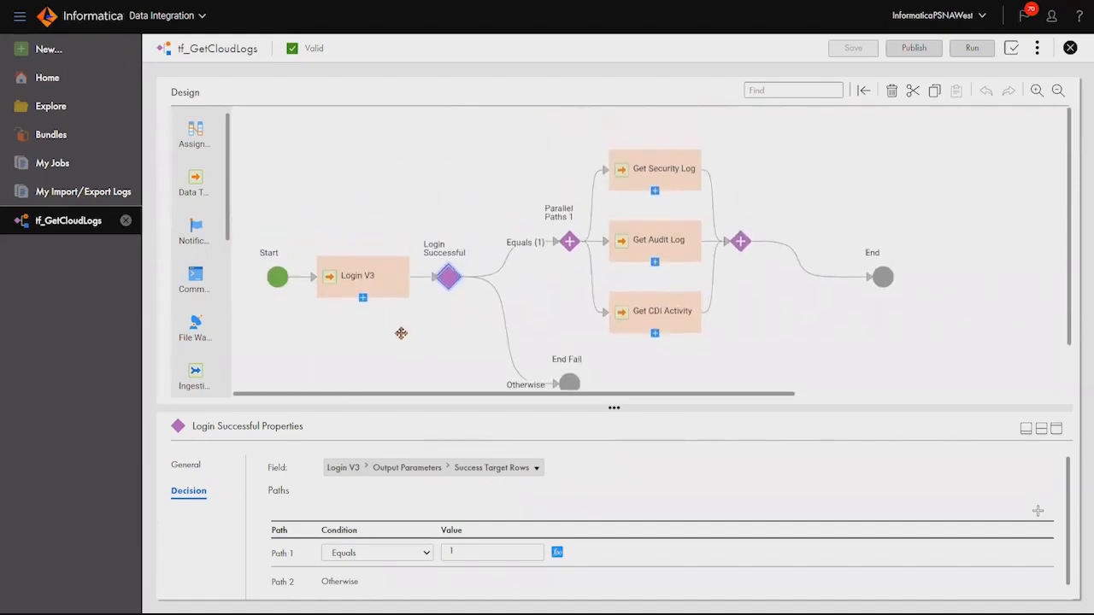
# Publish and run tf_GetCloudLogs, then go to My Jobs to see it Running
pyautogui.click(914, 49)
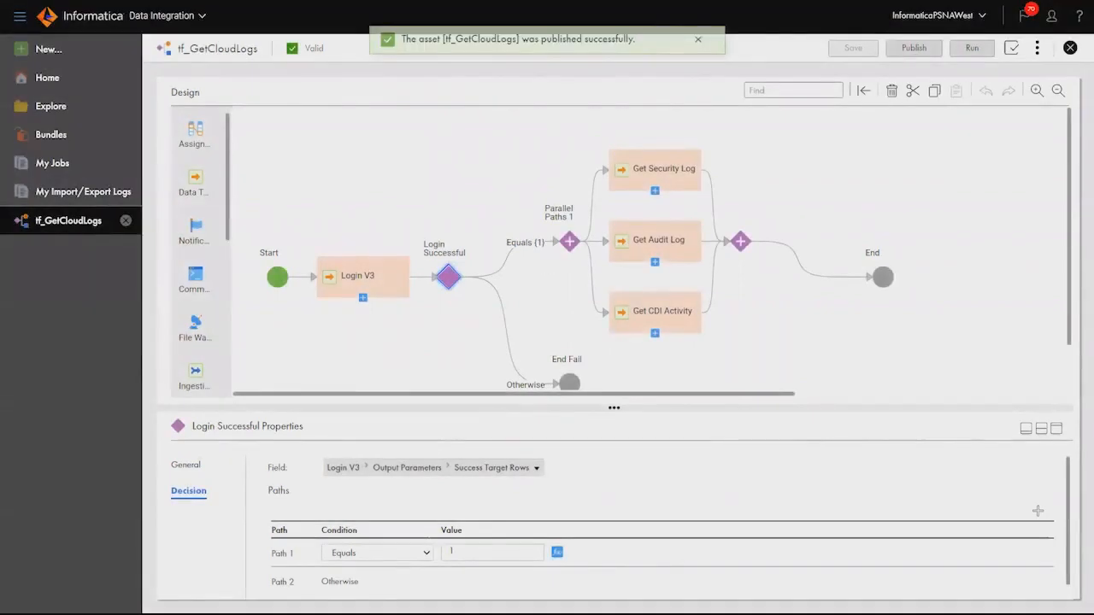
pyautogui.click(981, 54)
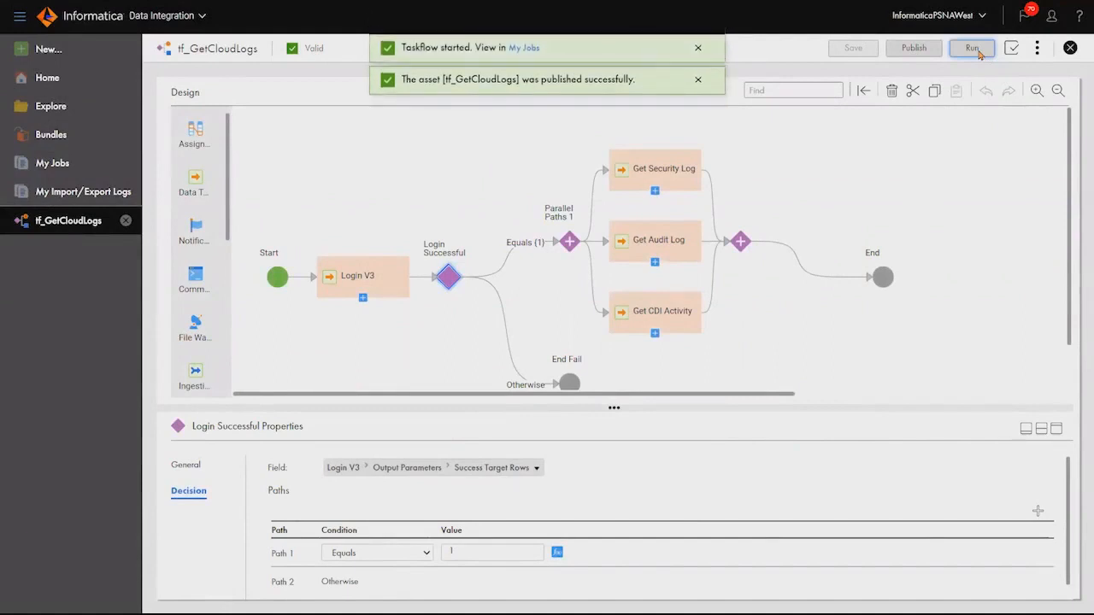
pyautogui.click(524, 49)
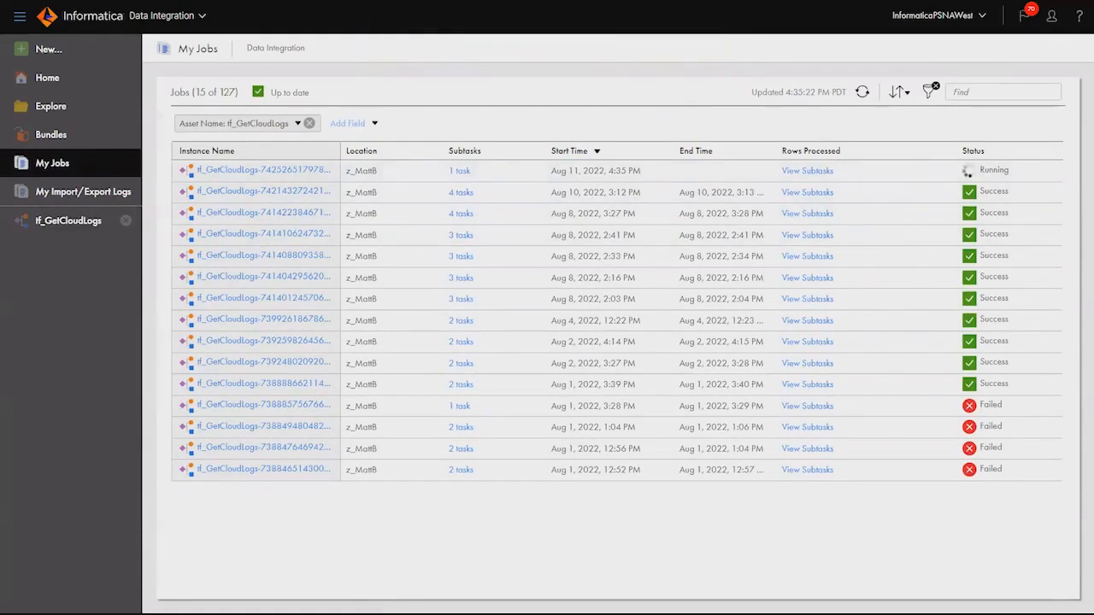
# Open job 14 of mt_GetSecurityLogsBS from the latest run: Success, 29 rows written to SecurityLog
pyautogui.click(799, 172)
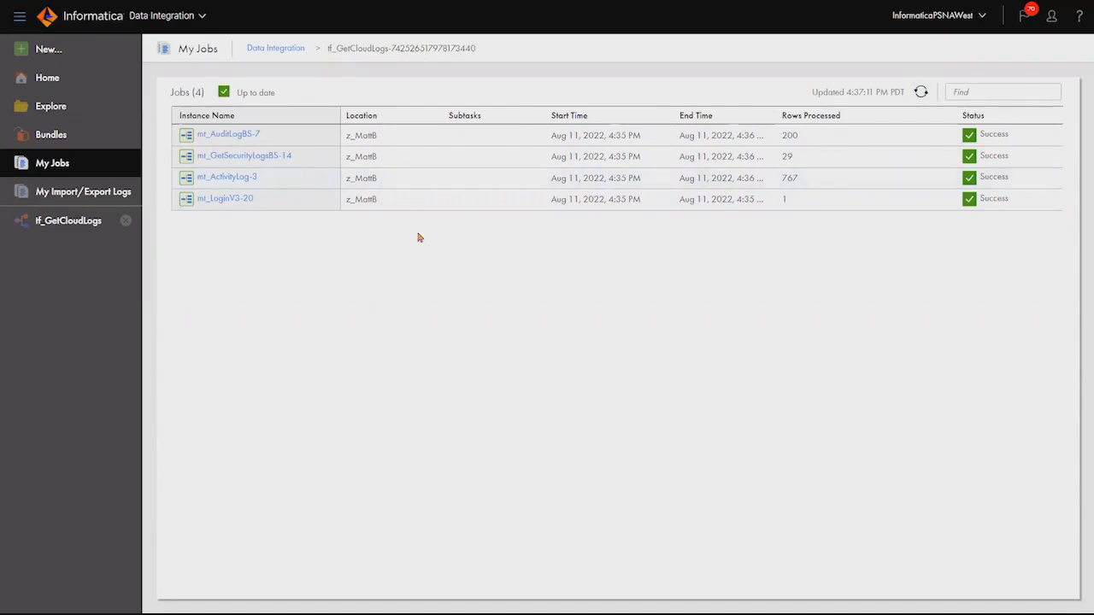
pyautogui.click(232, 156)
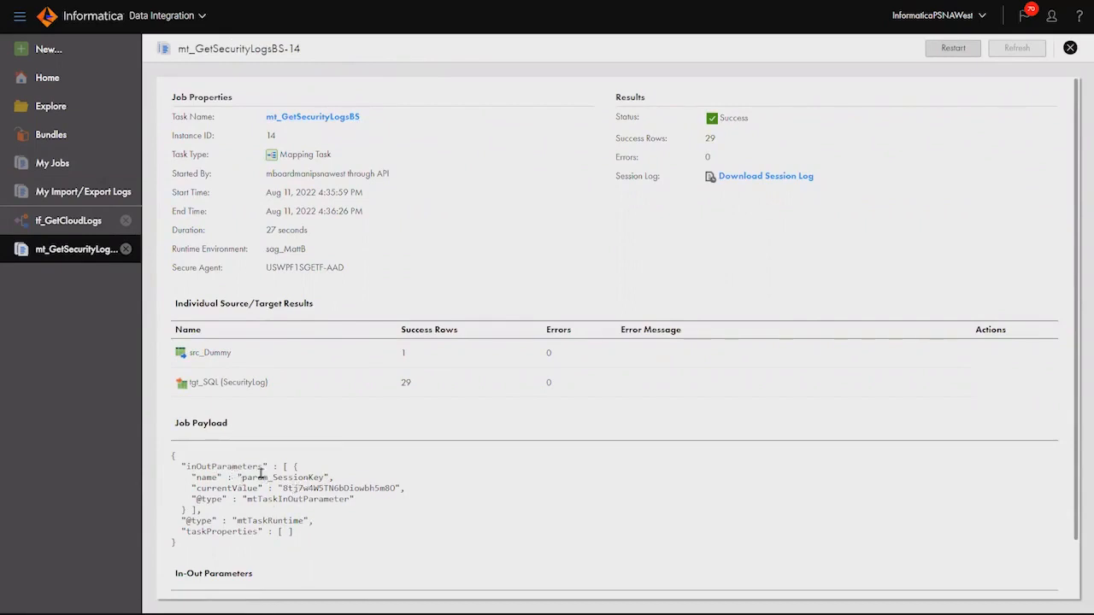
# From the job payload, follow the mt_GetSecurityLogsBS task link to open the m_SecurityLogBS mapping
pyautogui.doubleClick(312, 489)
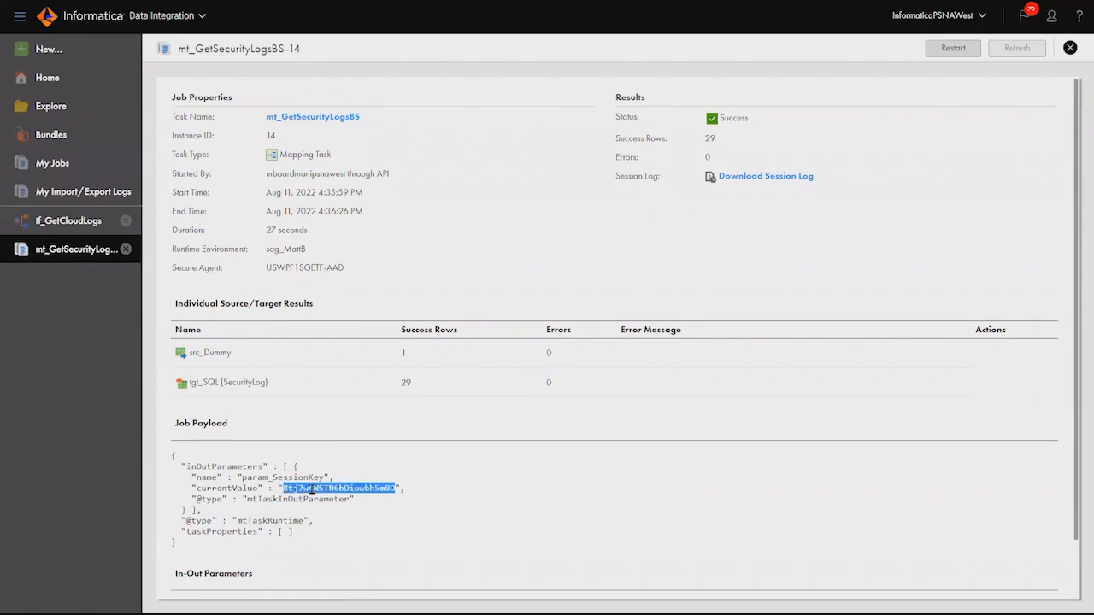
pyautogui.click(355, 548)
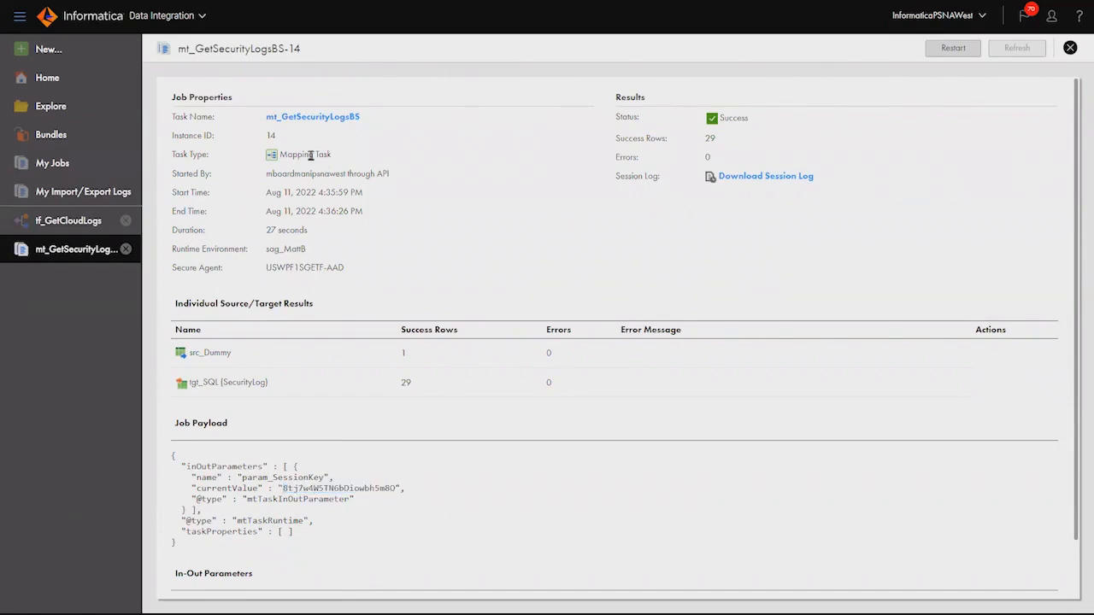
pyautogui.click(315, 119)
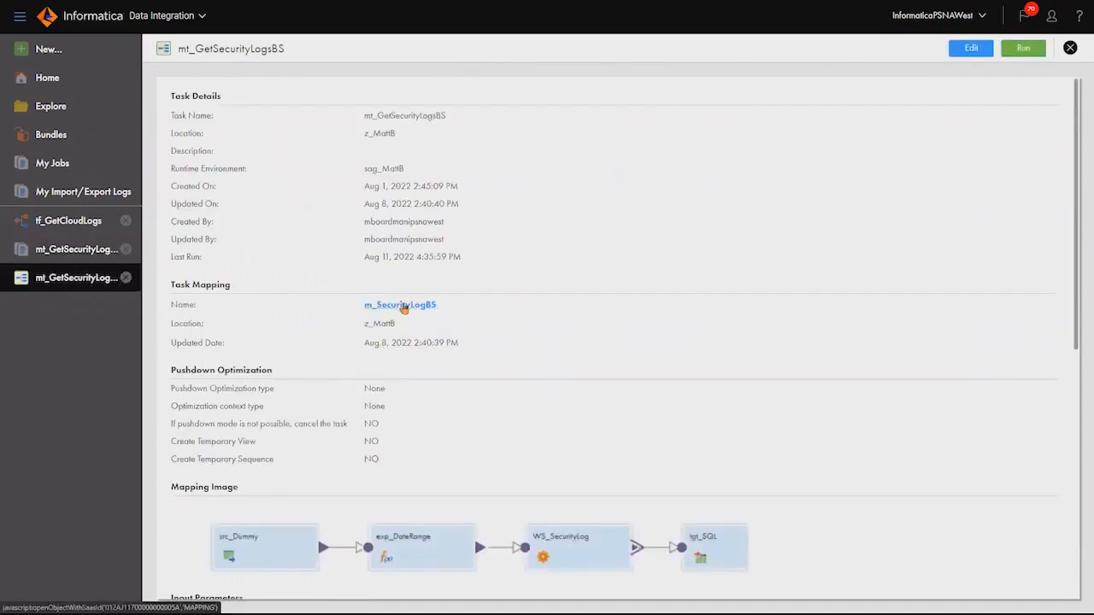
pyautogui.click(403, 307)
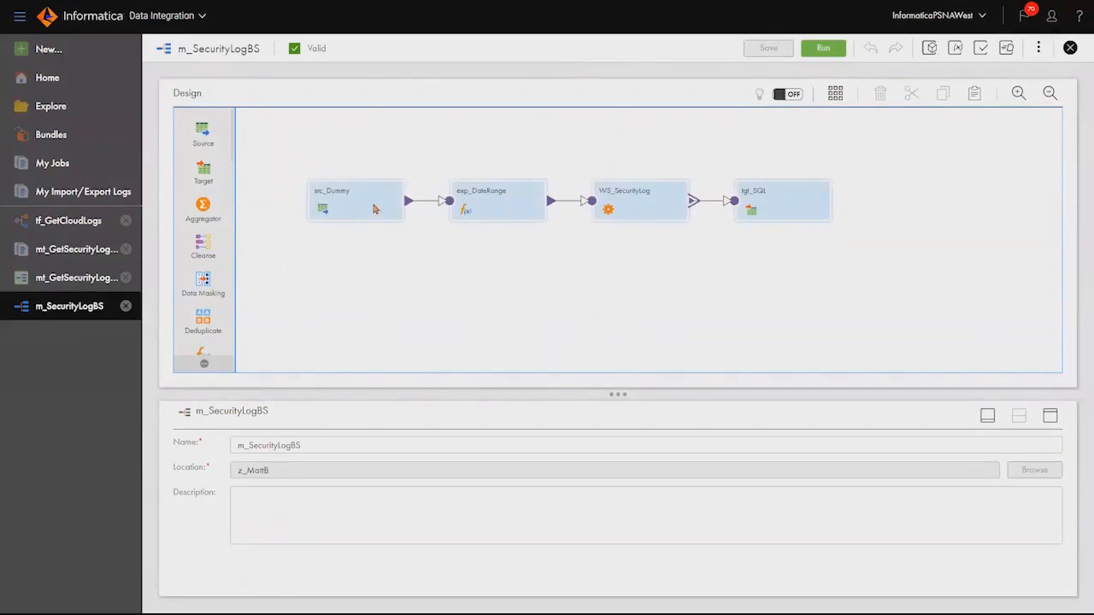
# Review WS_SecurityLog's incoming fields new_SessionKey and q, then show exp_DateRange's field expressions
pyautogui.click(631, 215)
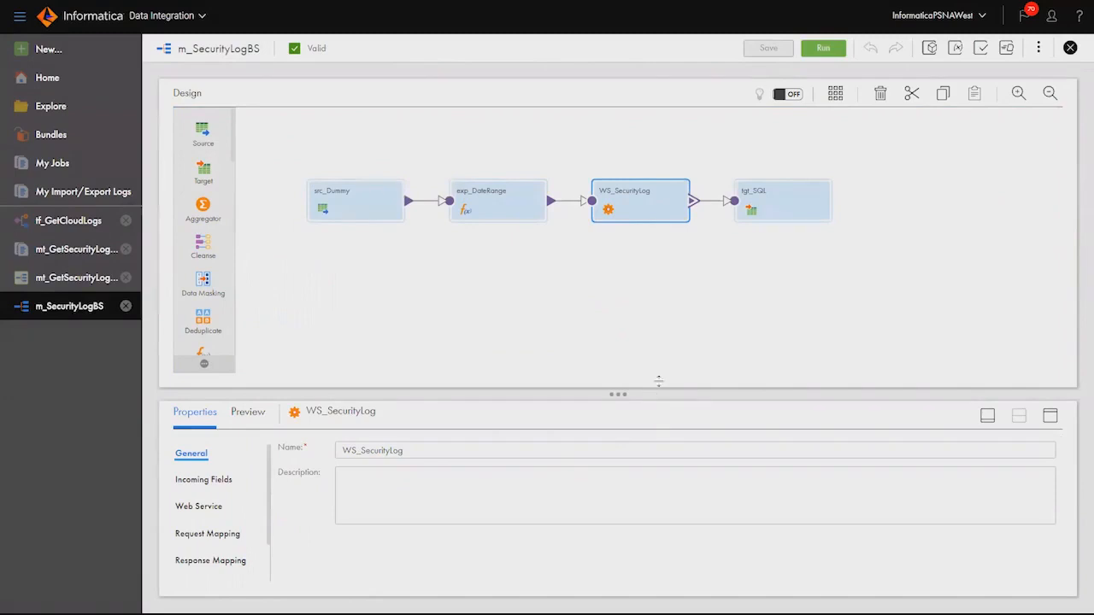
pyautogui.moveTo(656, 393); pyautogui.dragTo(655, 272)
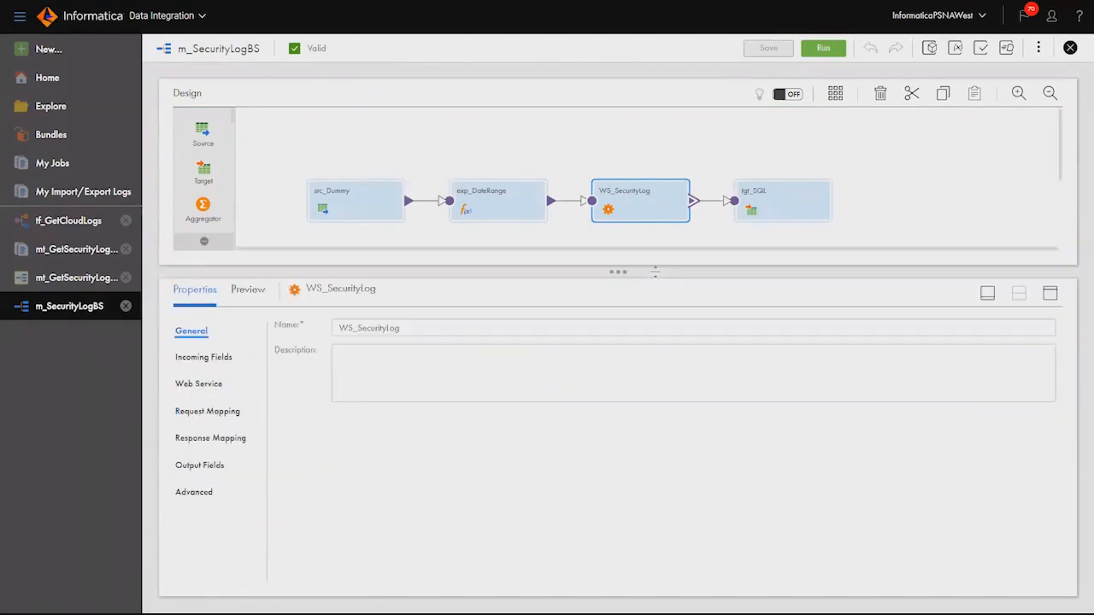
pyautogui.click(220, 361)
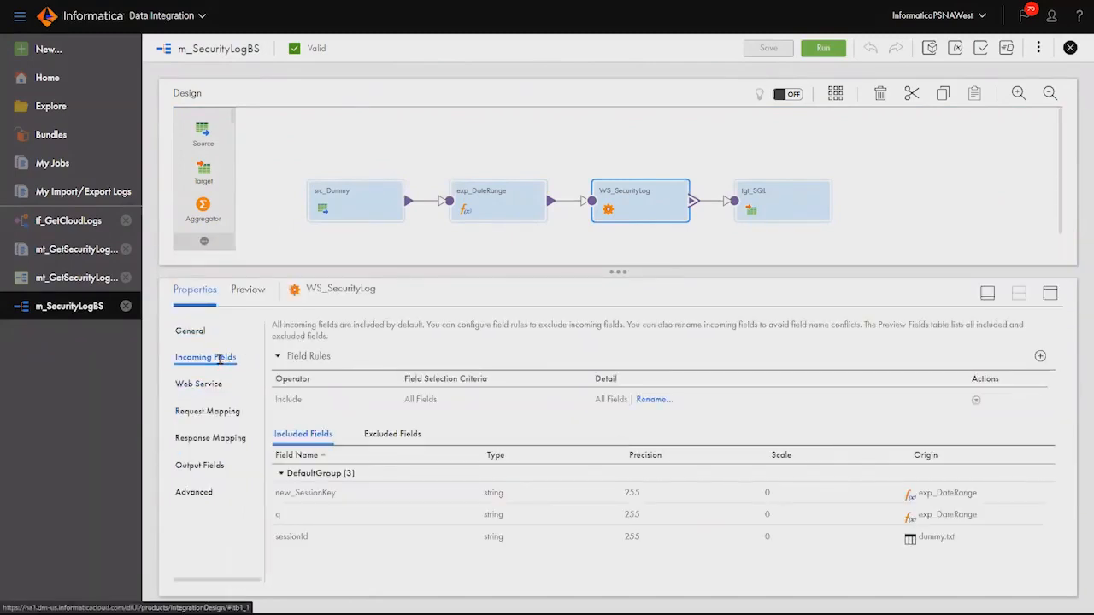
pyautogui.click(328, 495)
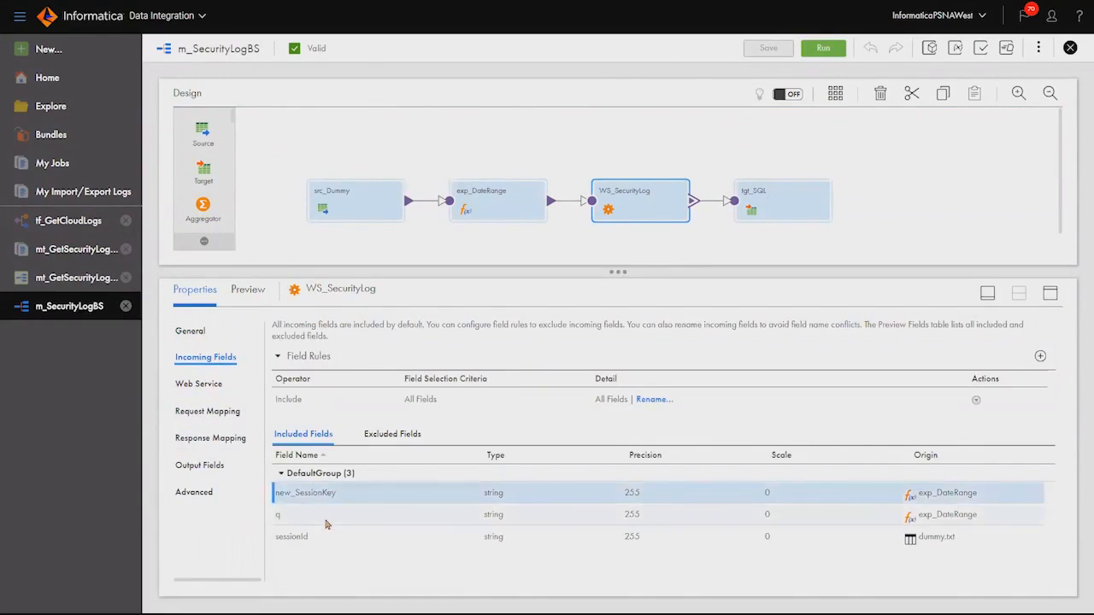
pyautogui.click(325, 519)
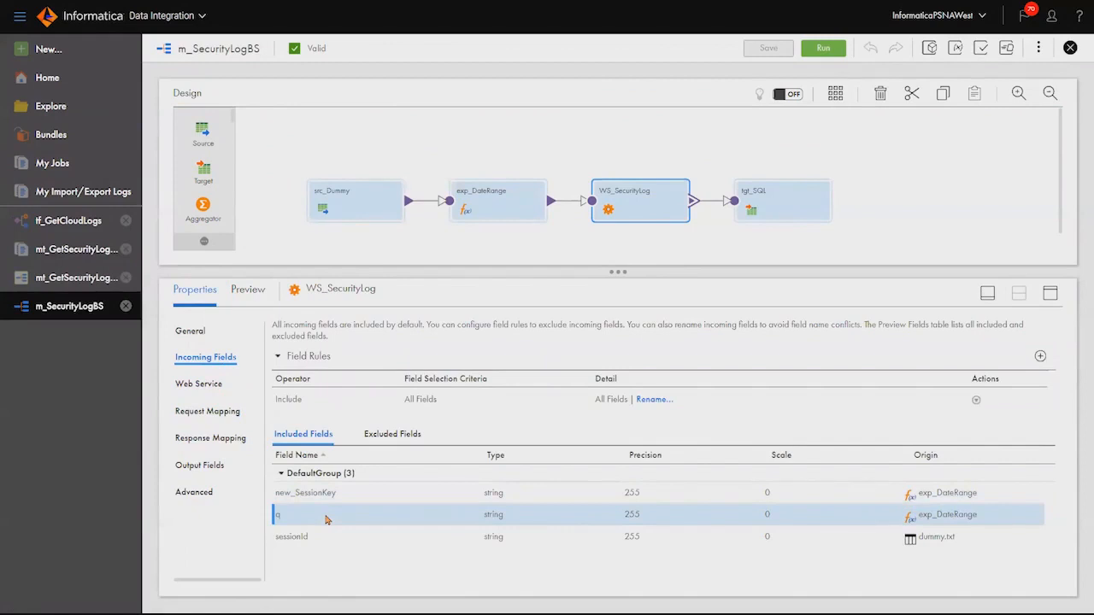
pyautogui.click(494, 212)
pyautogui.click(205, 385)
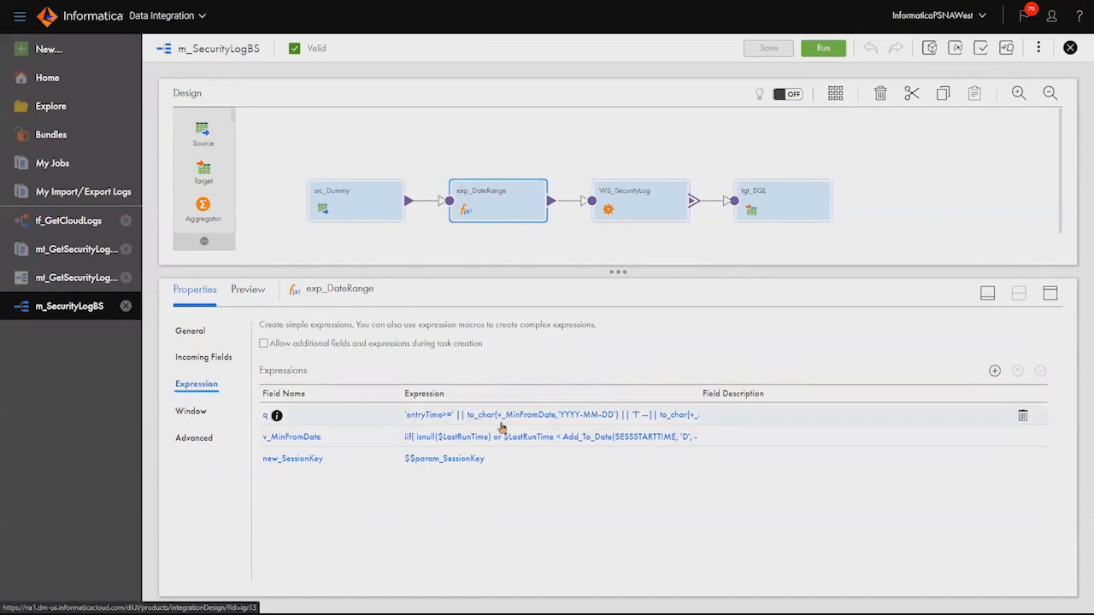
# Walk through q's entryTime expression, from v_MinFromDate to SESSSTARTTIME plus one day, and accept it
pyautogui.click(540, 417)
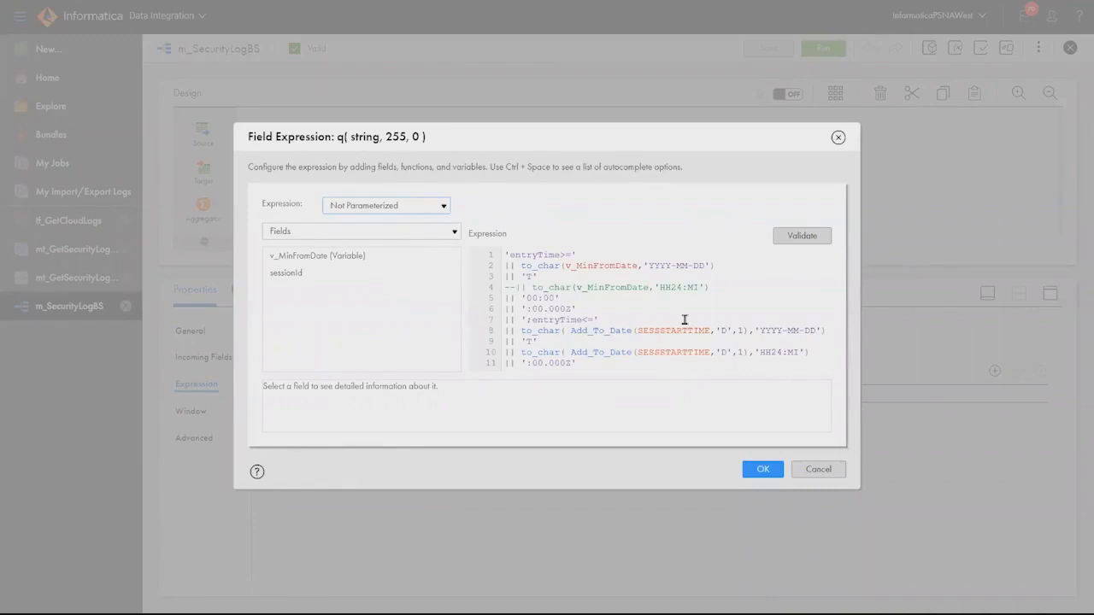
pyautogui.doubleClick(601, 267)
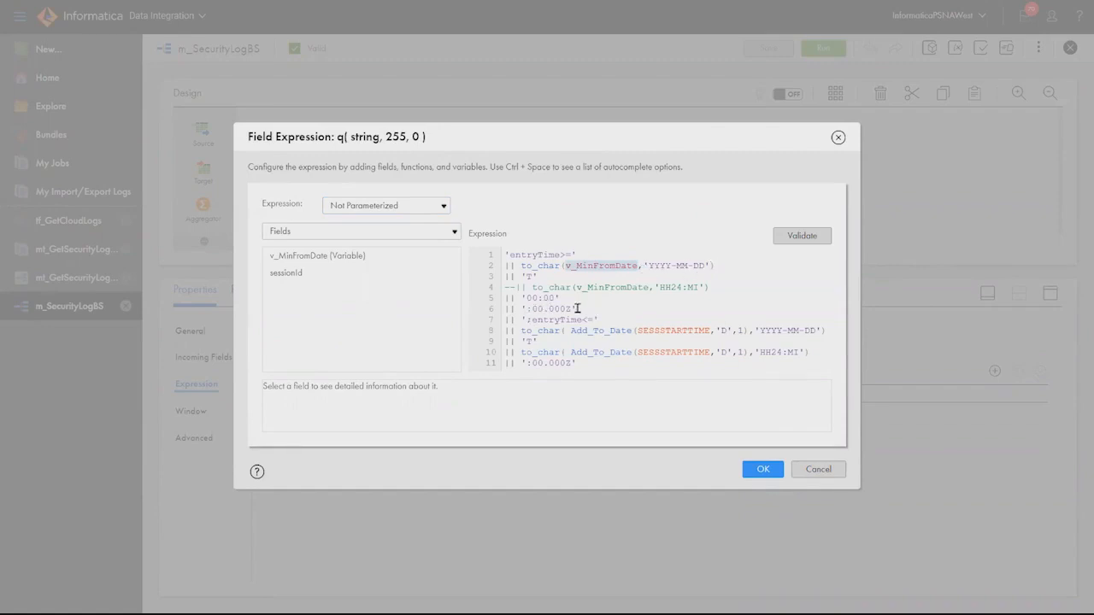
pyautogui.moveTo(578, 309); pyautogui.dragTo(512, 301)
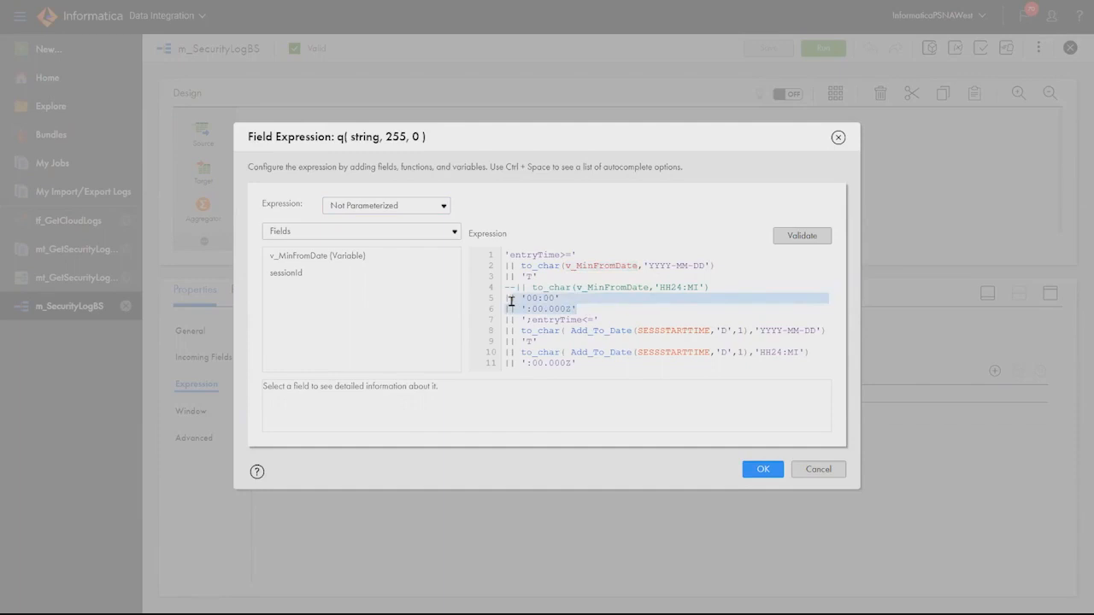
pyautogui.click(584, 309)
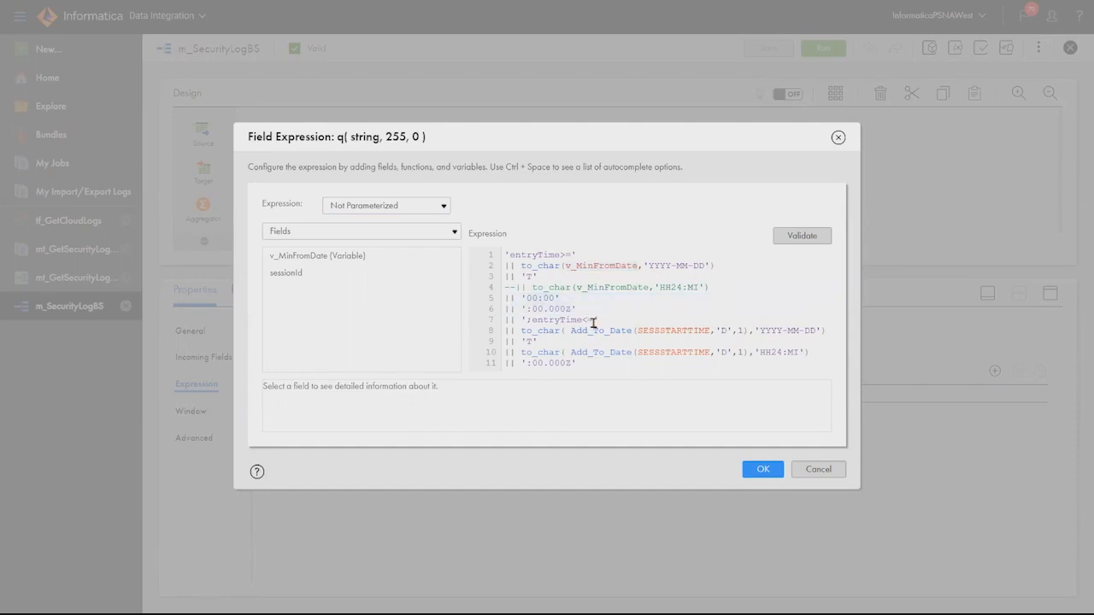
pyautogui.doubleClick(682, 331)
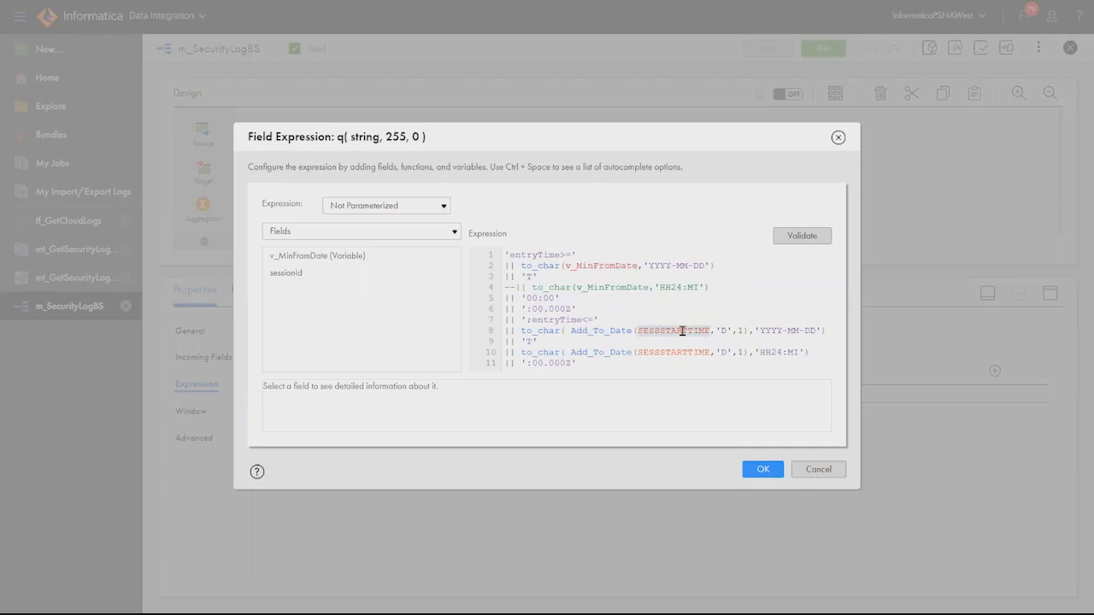
pyautogui.click(740, 330)
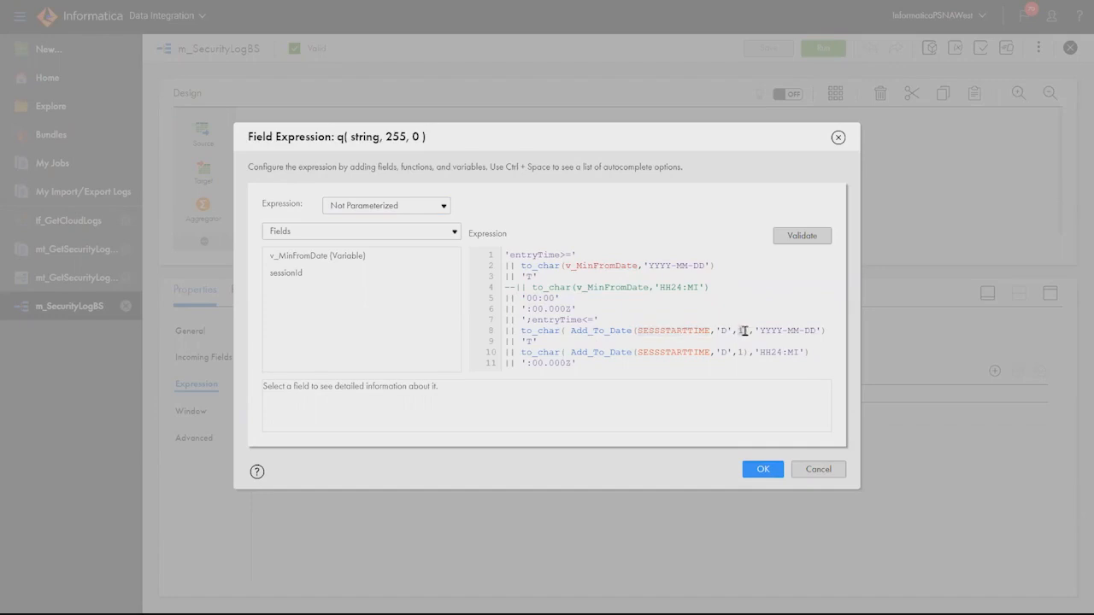
pyautogui.moveTo(527, 362); pyautogui.dragTo(584, 364)
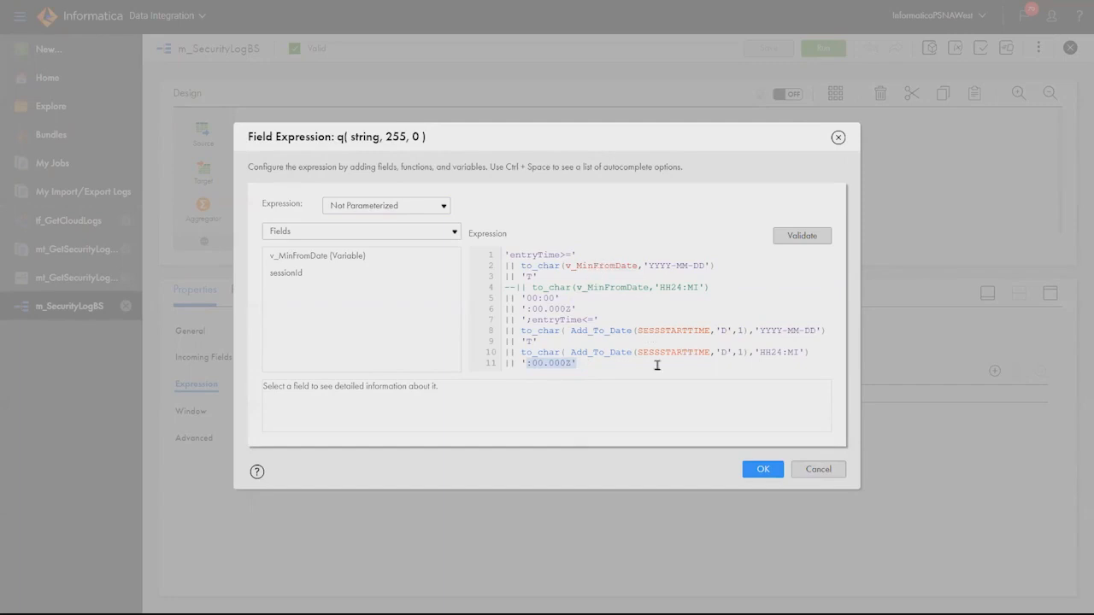
pyautogui.click(752, 472)
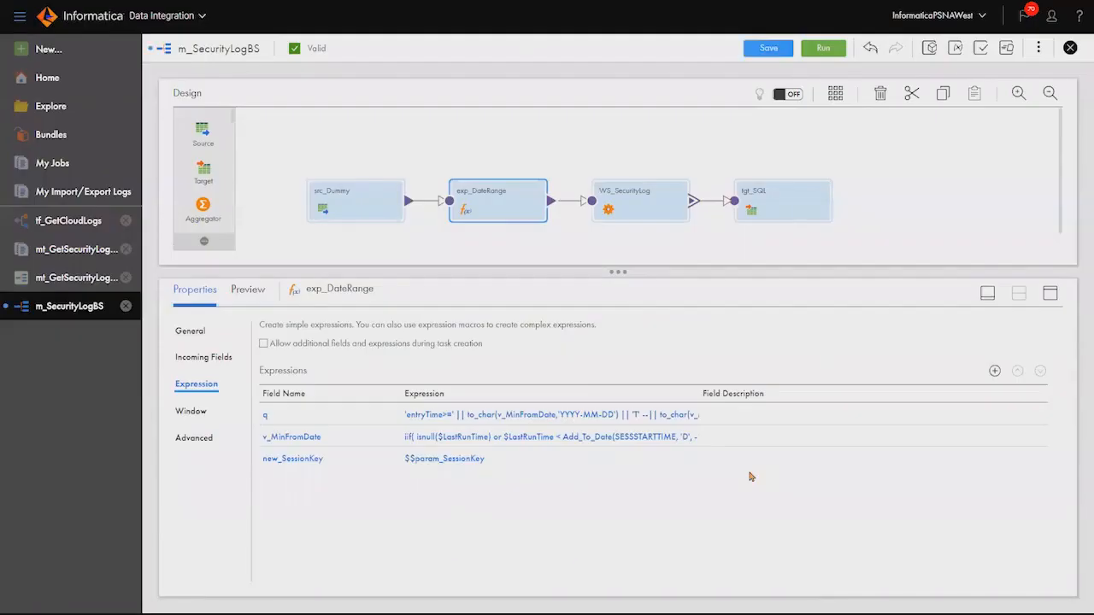
# Check WS_SecurityLog's Business Service on its Web Service tab, then go to All Projects in Explore
pyautogui.click(634, 215)
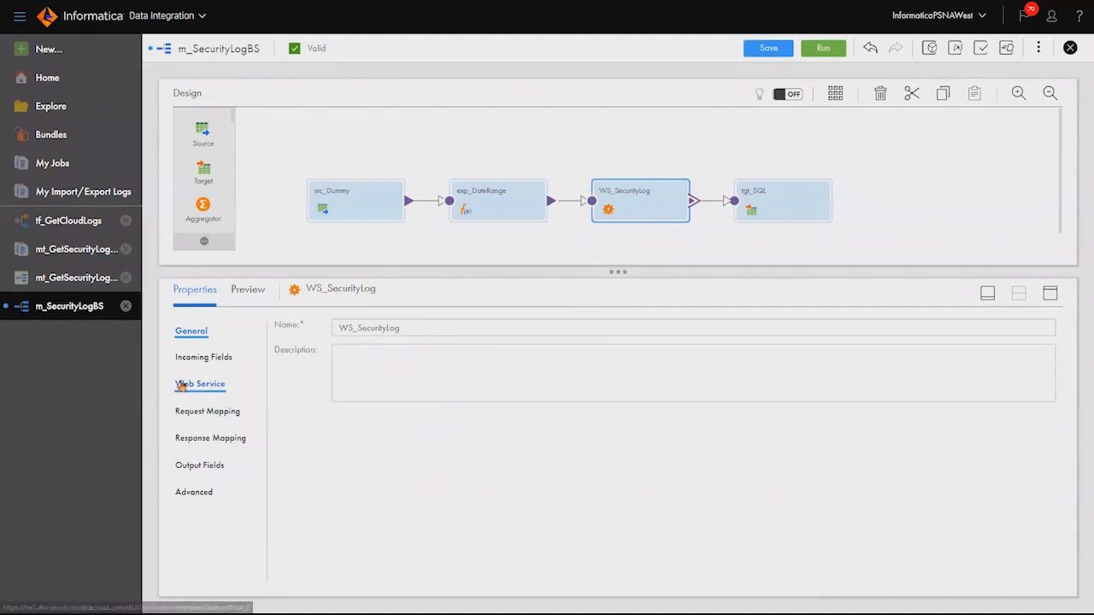
pyautogui.click(181, 386)
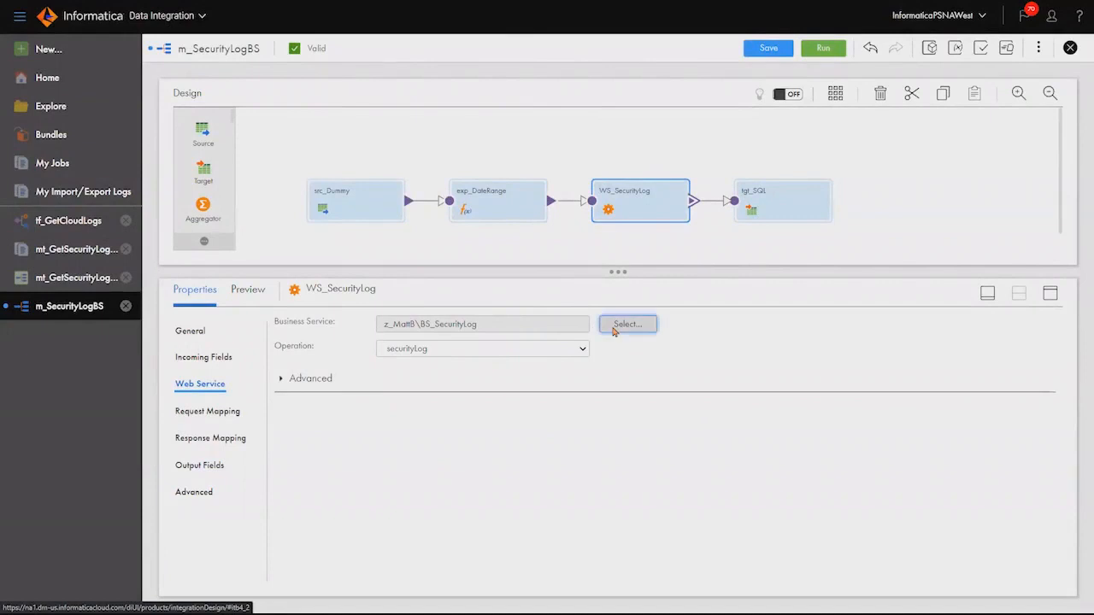
pyautogui.click(53, 106)
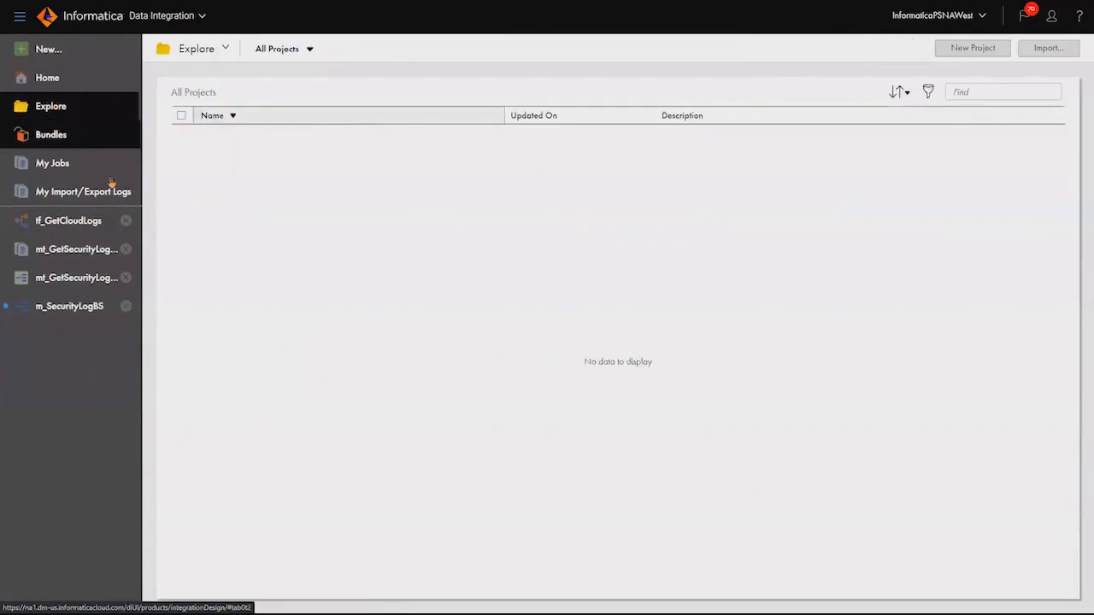
# Open BS_SecurityLog from the z_MattB folder in edit mode
pyautogui.click(239, 169)
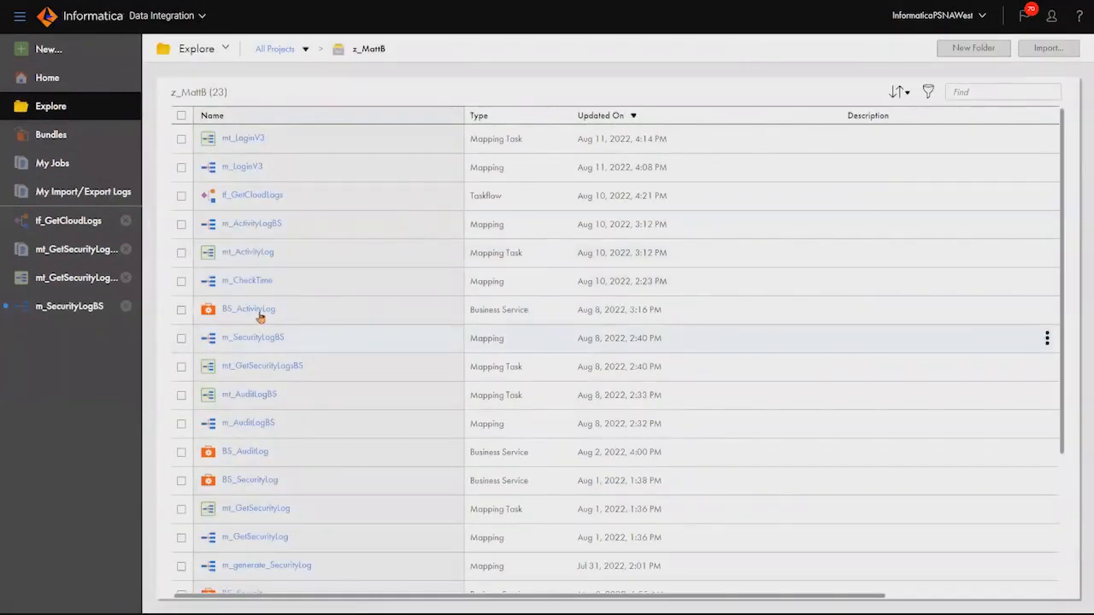
pyautogui.click(248, 482)
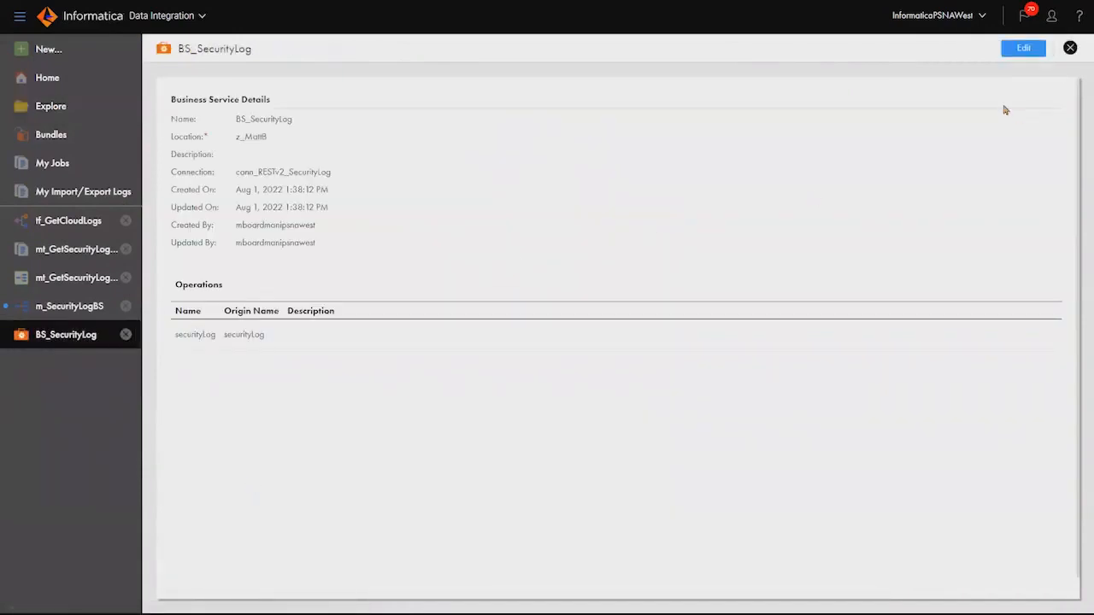
pyautogui.click(1010, 49)
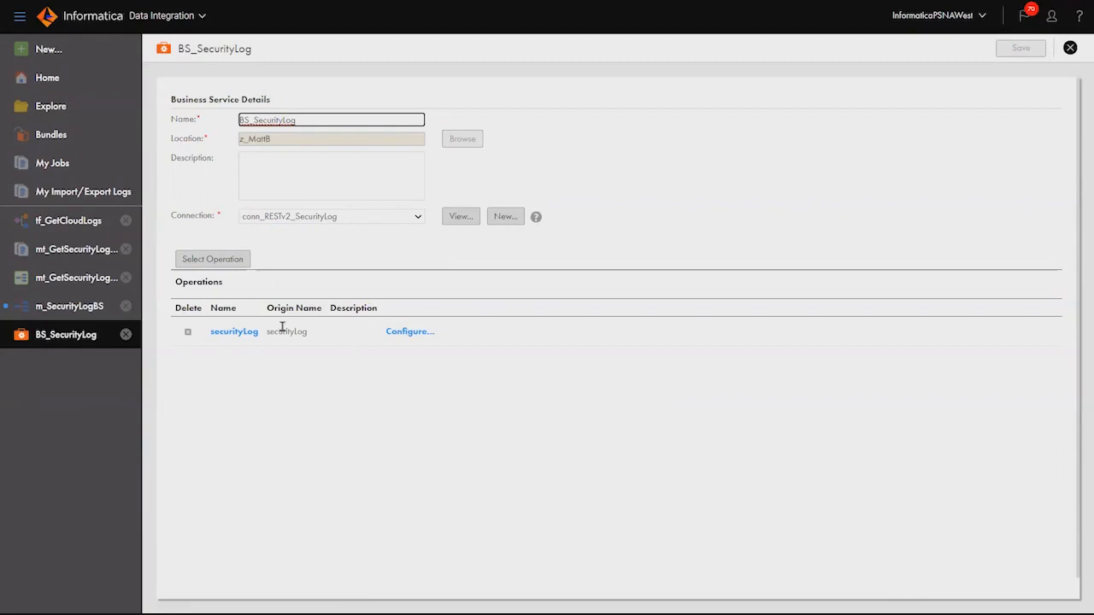
# Expand the securityLog operation's response through Response_200 > entriesArray > entries to view its log fields
pyautogui.click(405, 333)
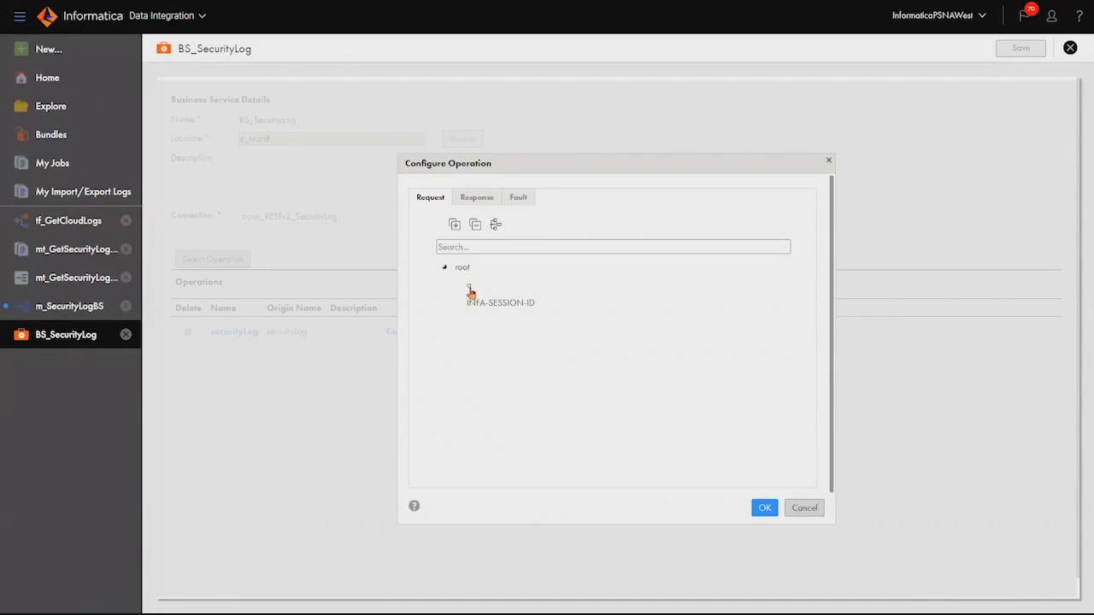
pyautogui.click(477, 198)
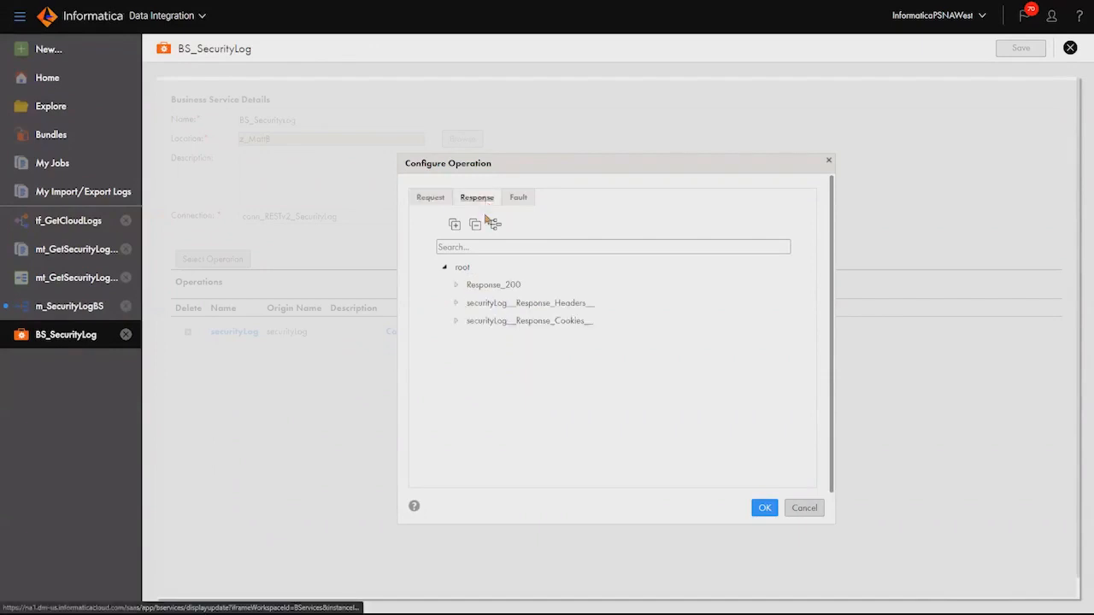
pyautogui.click(456, 284)
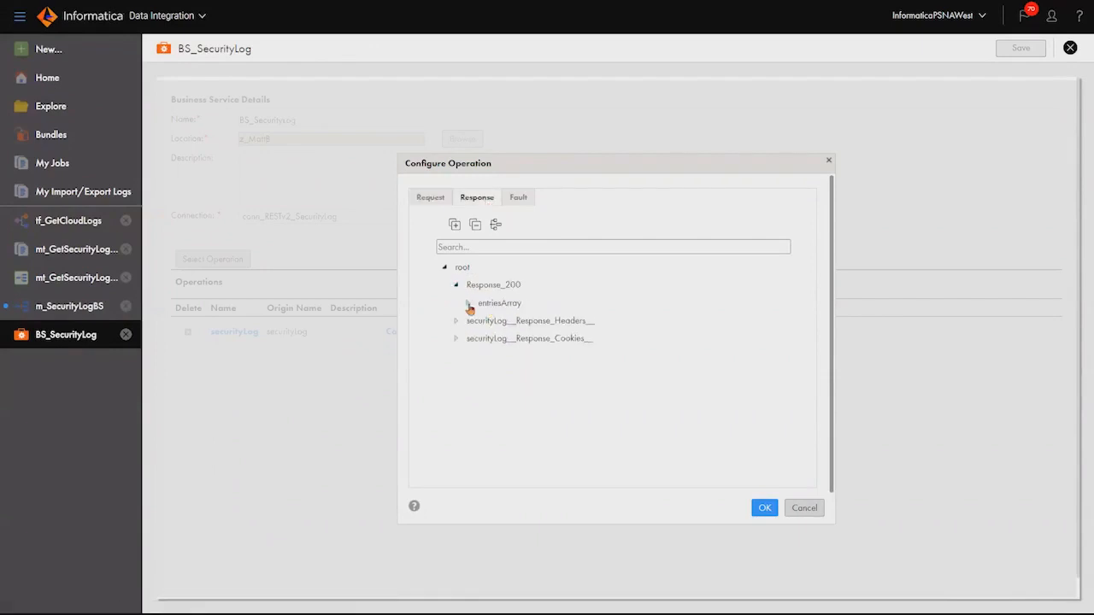
pyautogui.click(468, 304)
pyautogui.click(478, 320)
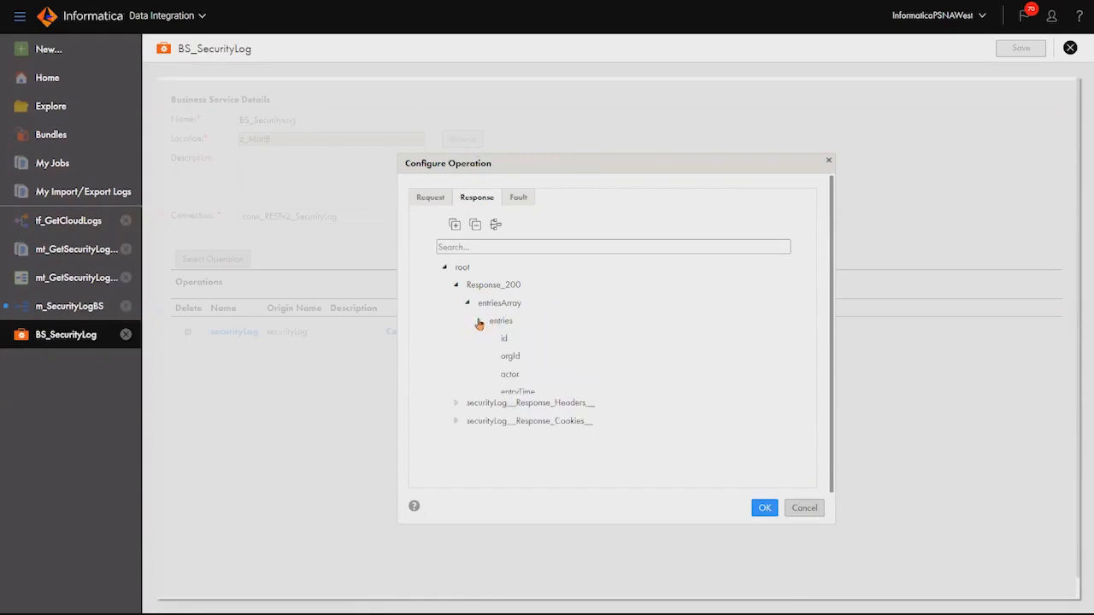
pyautogui.scroll(-3, 575, 371)
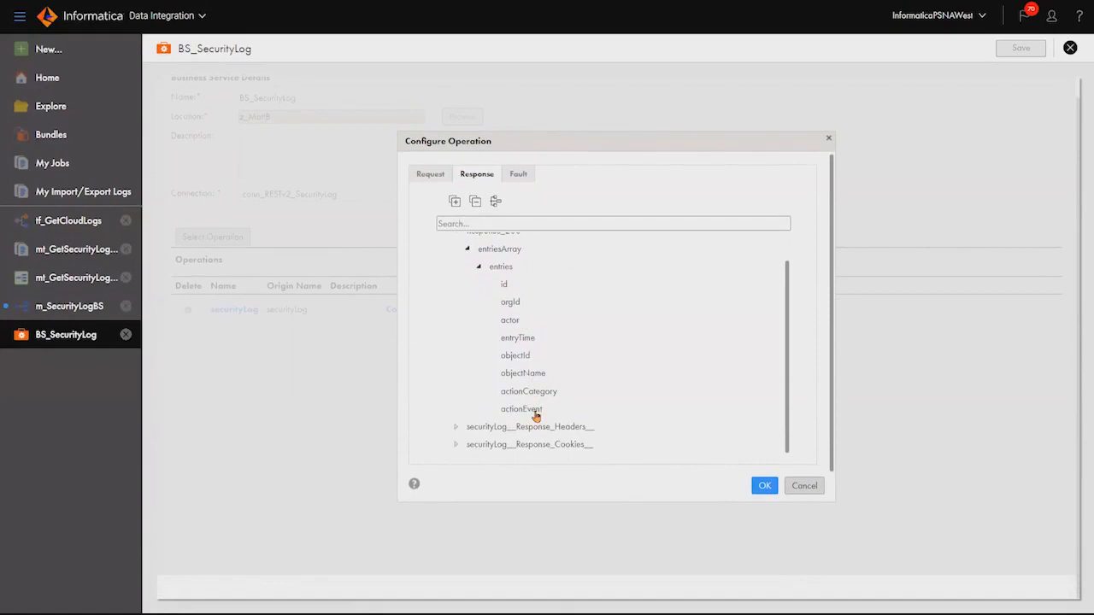
# Cancel the configuration, close BS_SecurityLog, and open the BS_ActivityLog business service
pyautogui.click(806, 487)
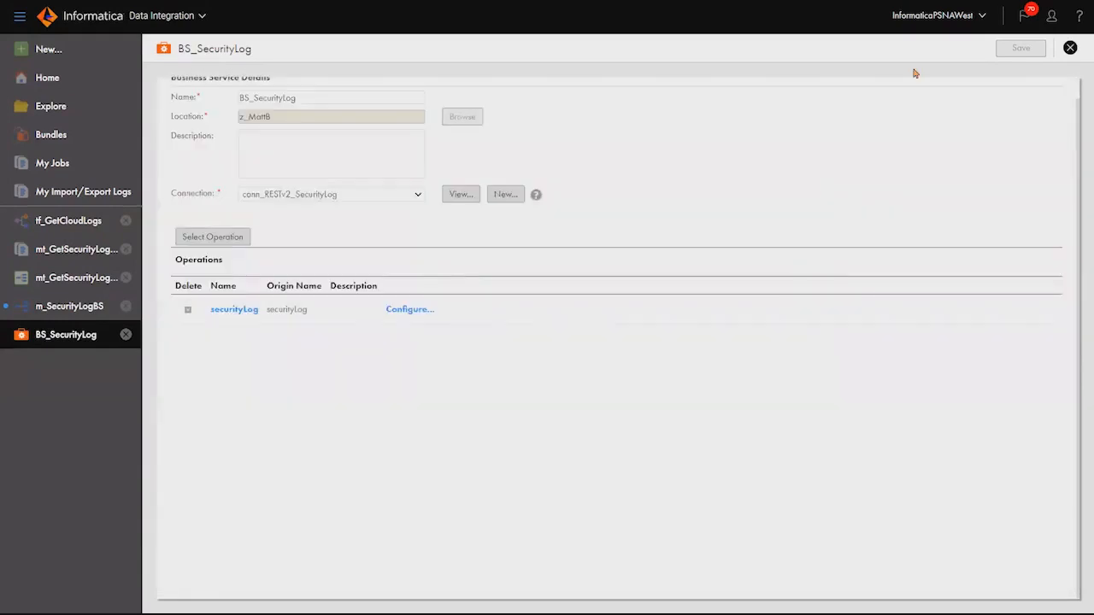
pyautogui.click(1070, 47)
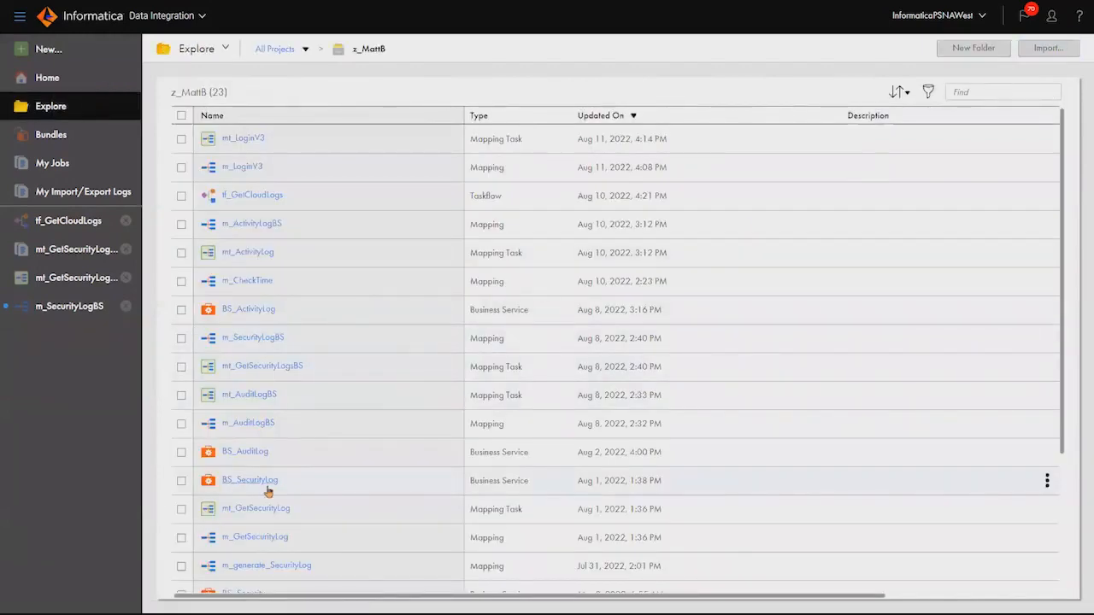
pyautogui.click(256, 313)
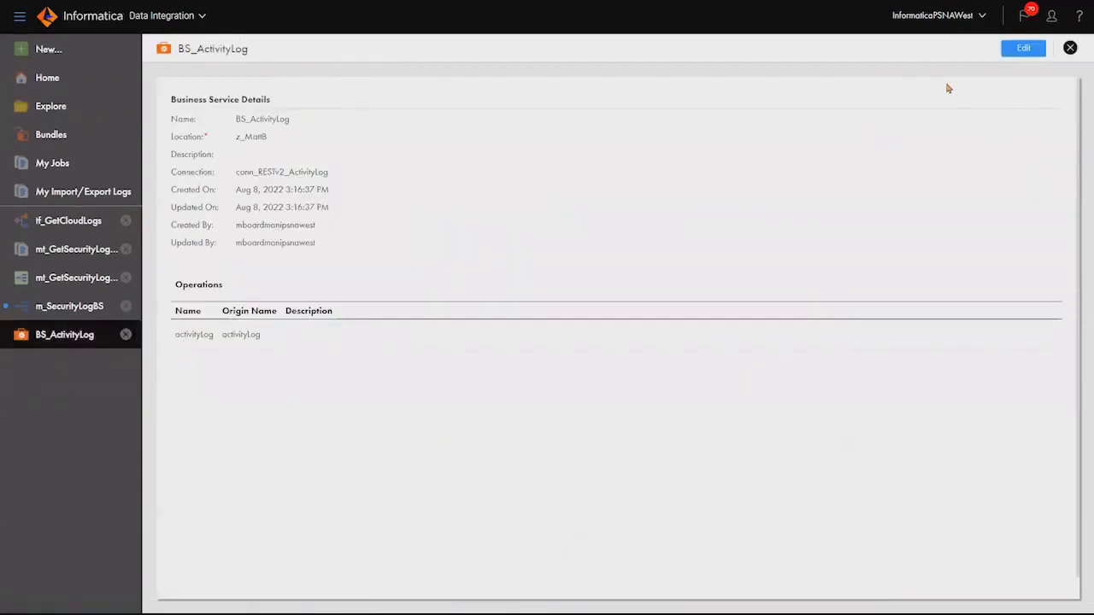
# Edit BS_ActivityLog and expand the activityLog response's Response_200Array and Response_200 nodes
pyautogui.click(1017, 51)
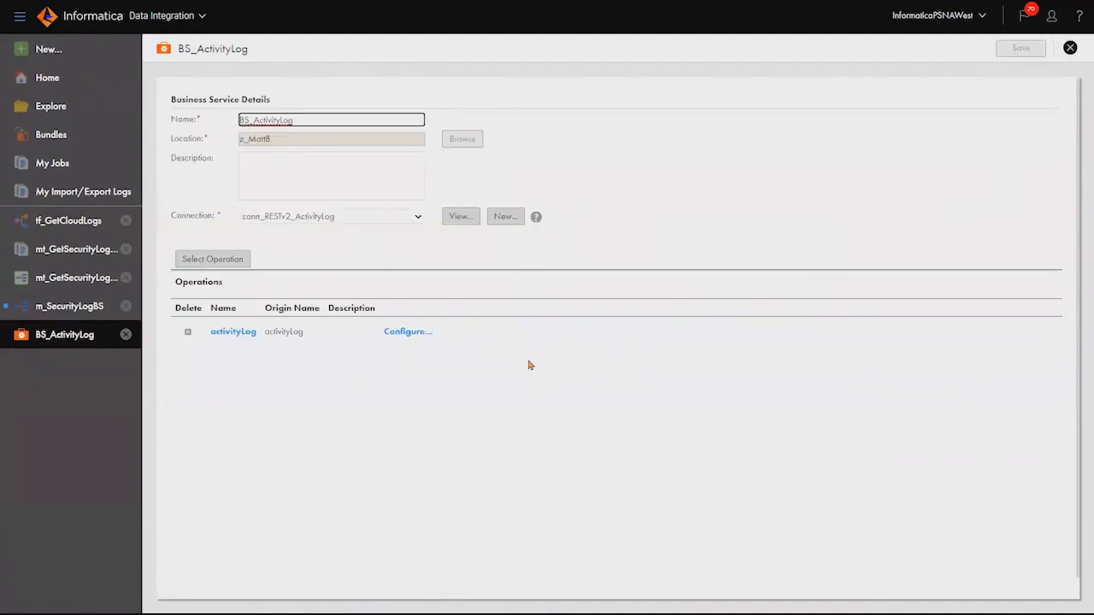
pyautogui.click(393, 332)
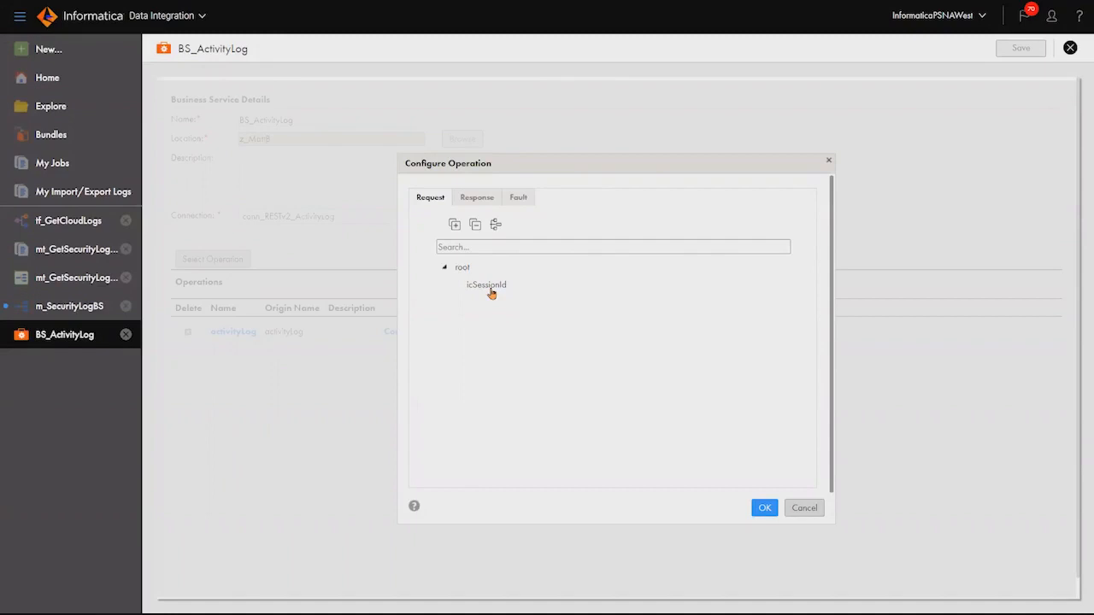
pyautogui.click(478, 201)
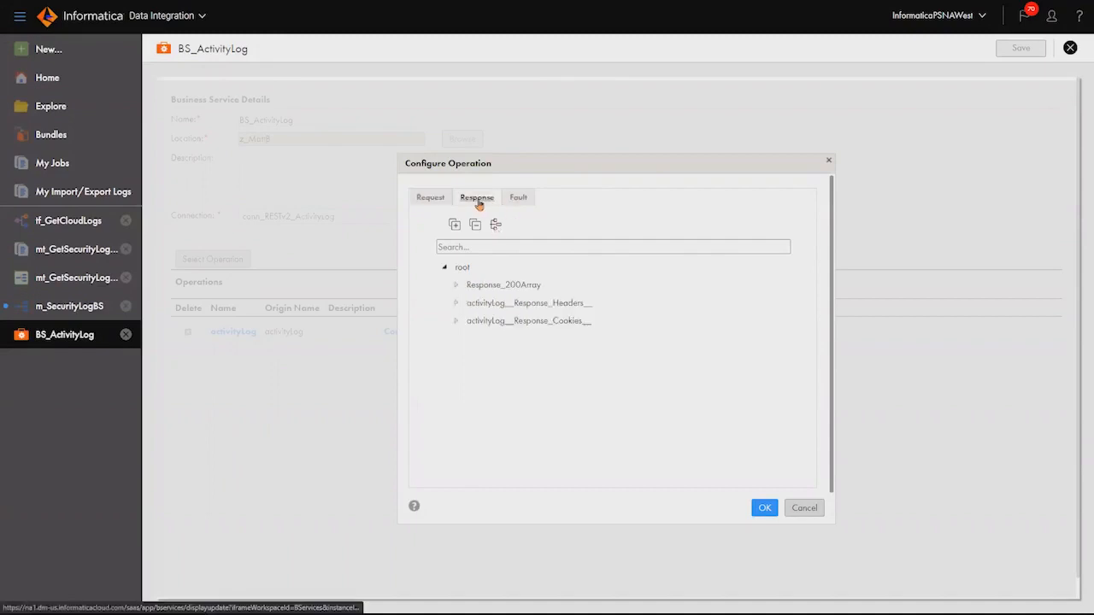
pyautogui.click(456, 285)
pyautogui.click(468, 304)
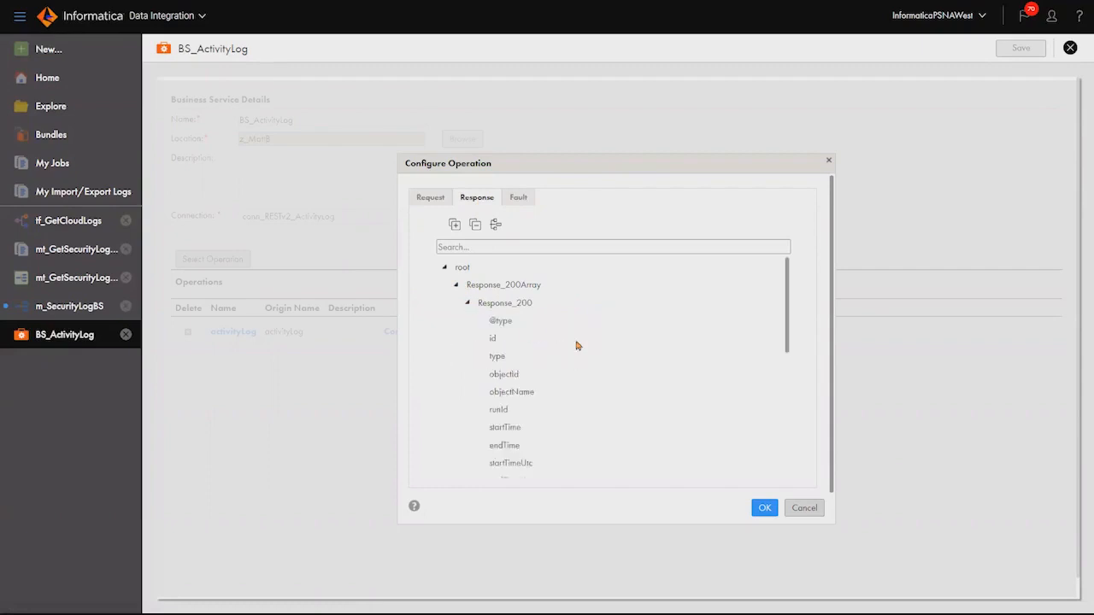
pyautogui.moveTo(789, 303); pyautogui.dragTo(800, 381)
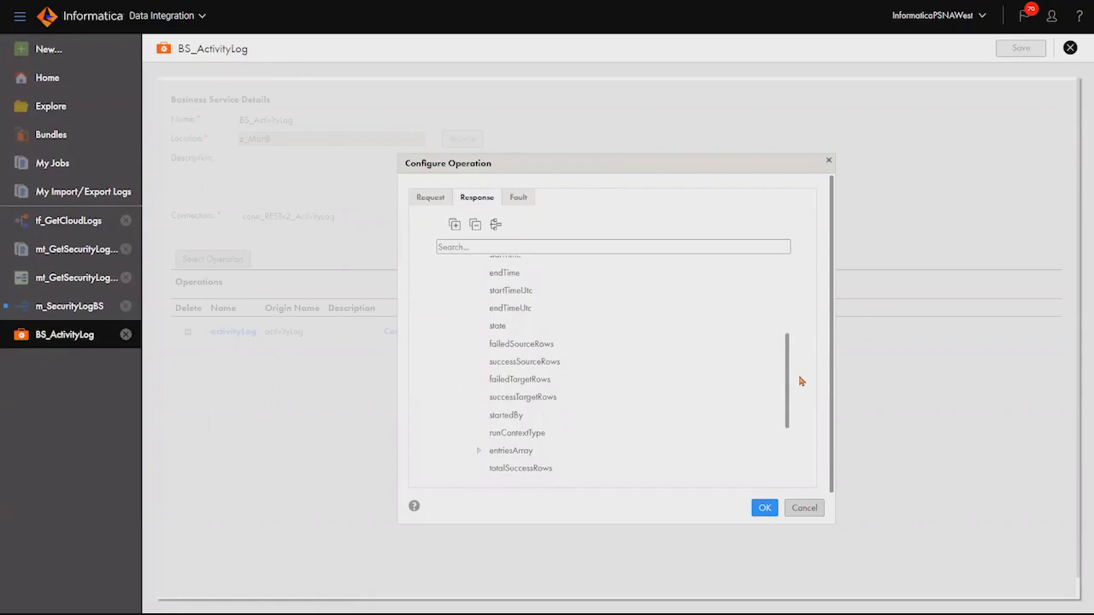
pyautogui.moveTo(801, 381); pyautogui.dragTo(811, 416)
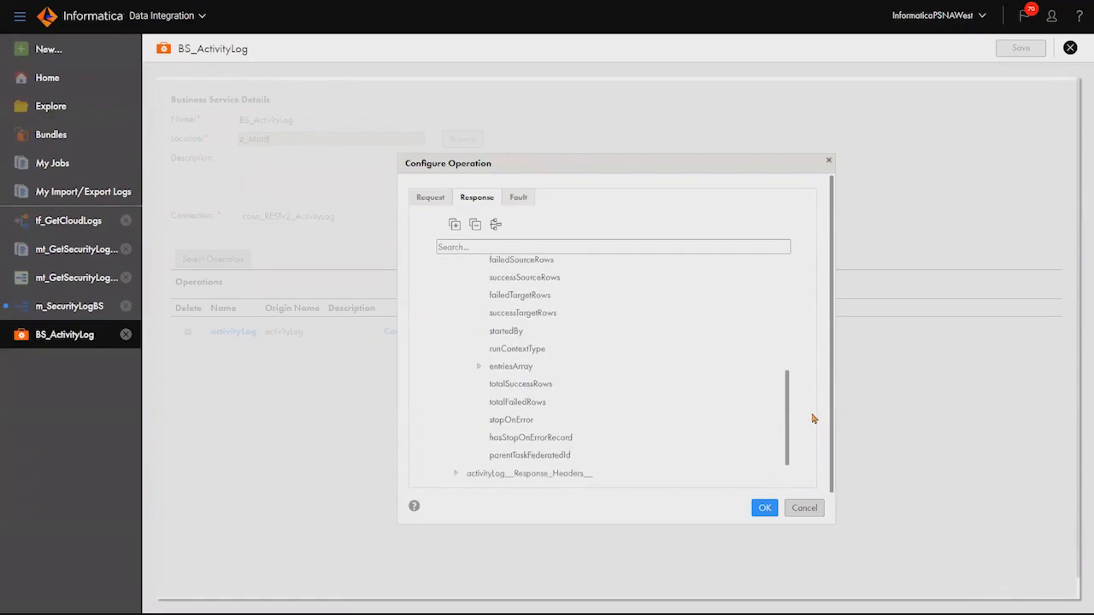
# Expand entriesArray, entries and transformationEntries to see txName, successRows, failedRows, then cancel
pyautogui.click(479, 370)
pyautogui.click(491, 384)
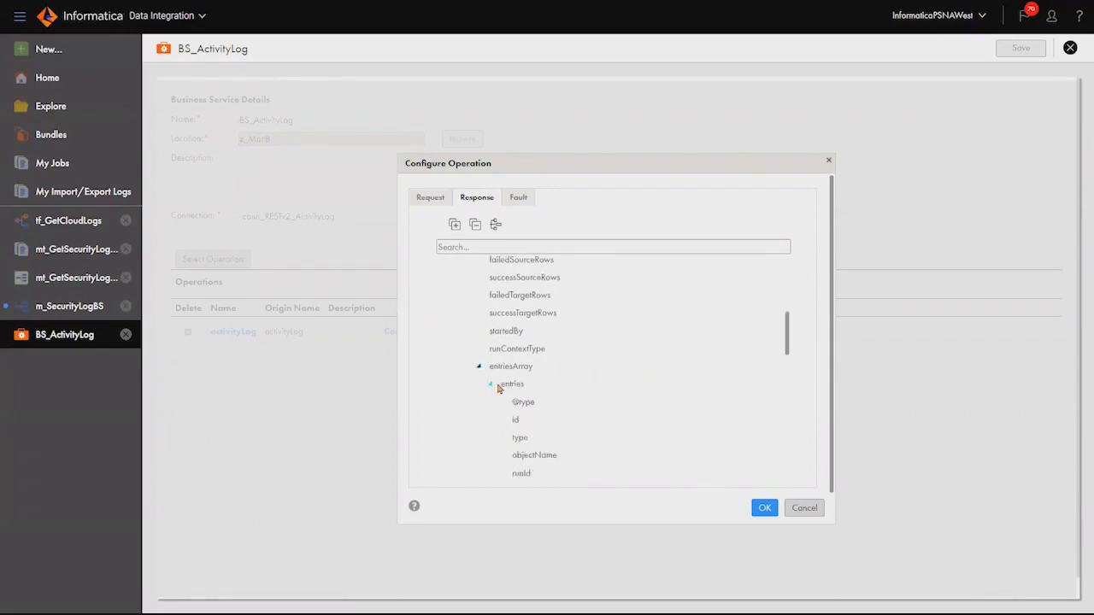
pyautogui.moveTo(787, 343); pyautogui.dragTo(799, 429)
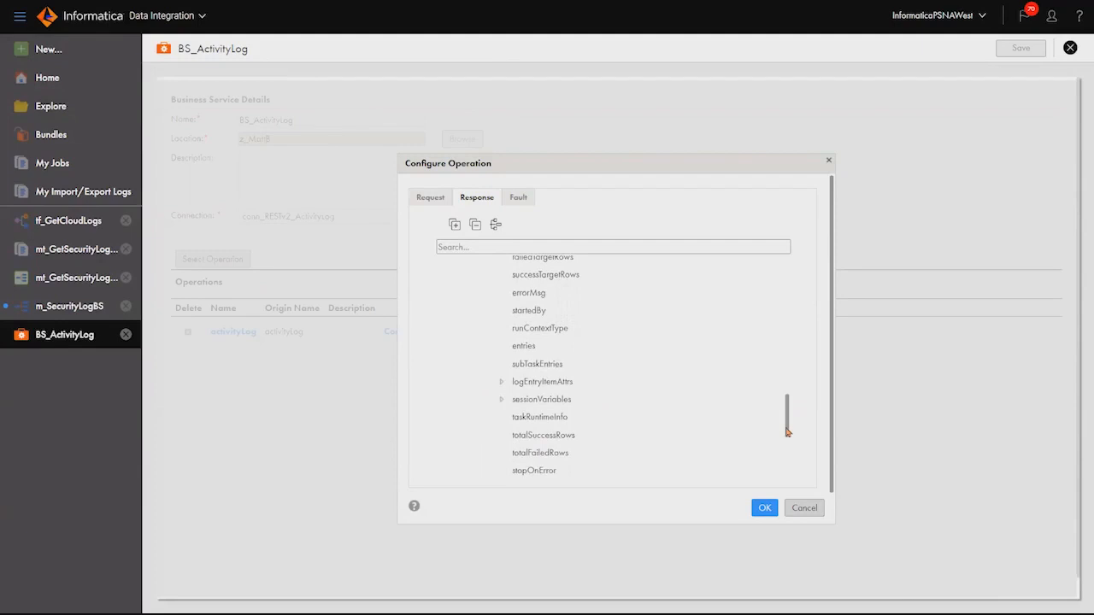
pyautogui.moveTo(791, 434); pyautogui.dragTo(792, 456)
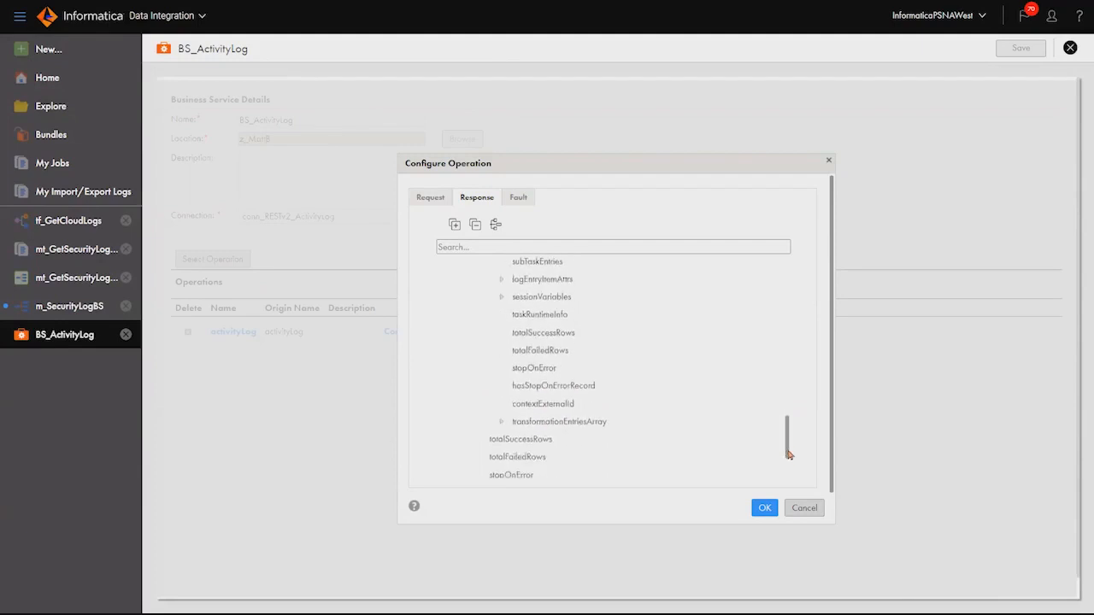
pyautogui.click(501, 425)
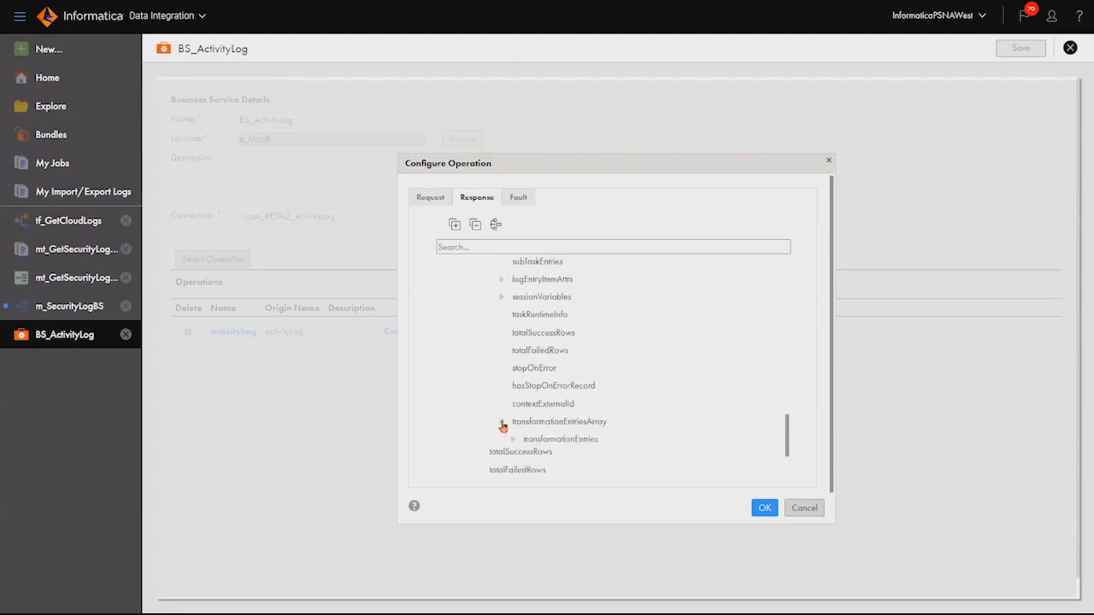
pyautogui.click(513, 441)
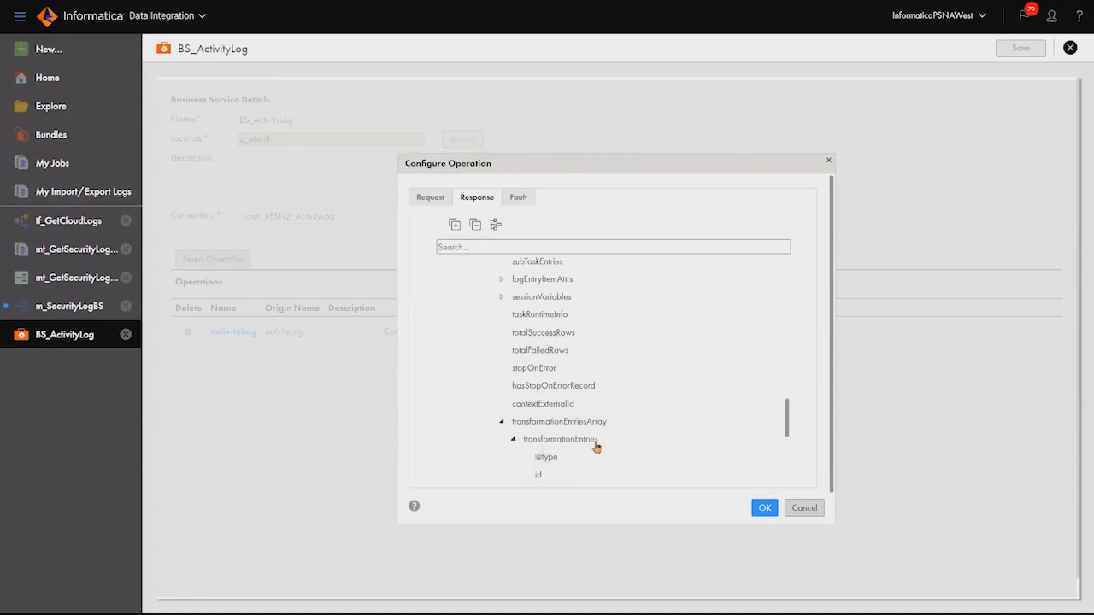
pyautogui.scroll(-5, 593, 432)
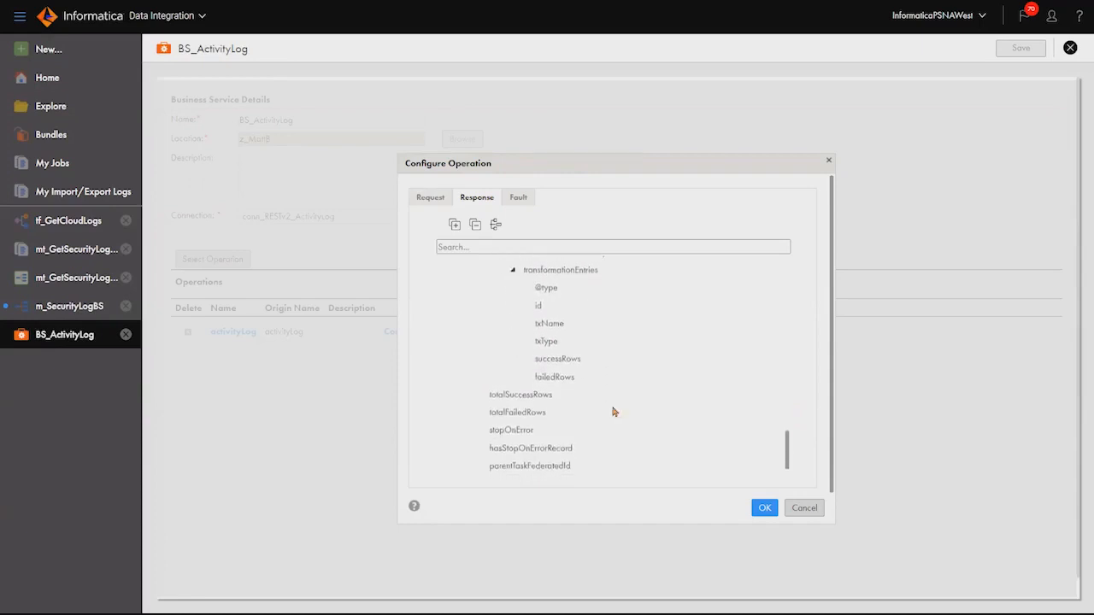
pyautogui.scroll(3, 613, 410)
pyautogui.scroll(-1, 613, 410)
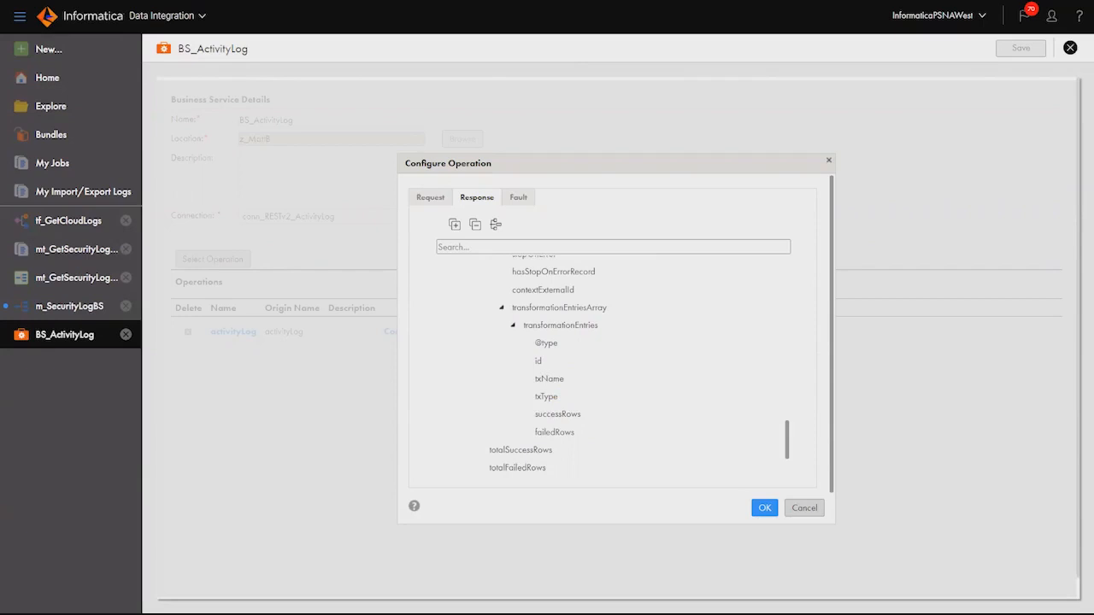
pyautogui.click(805, 508)
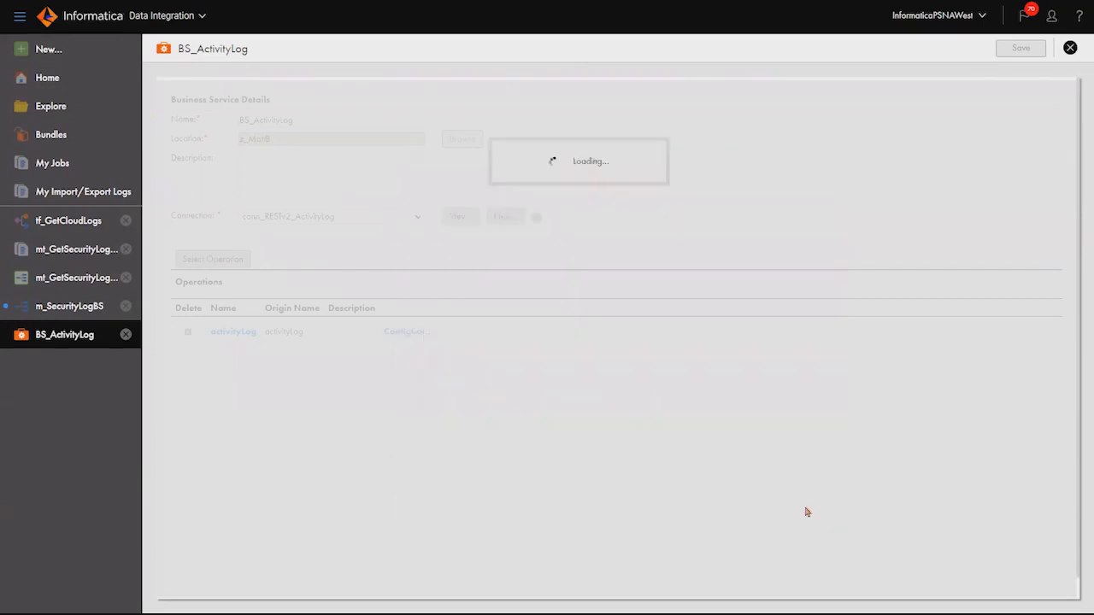
# Close BS_ActivityLog and open the m_ActivityLogBS mapping from the z_MattB folder
pyautogui.click(1070, 50)
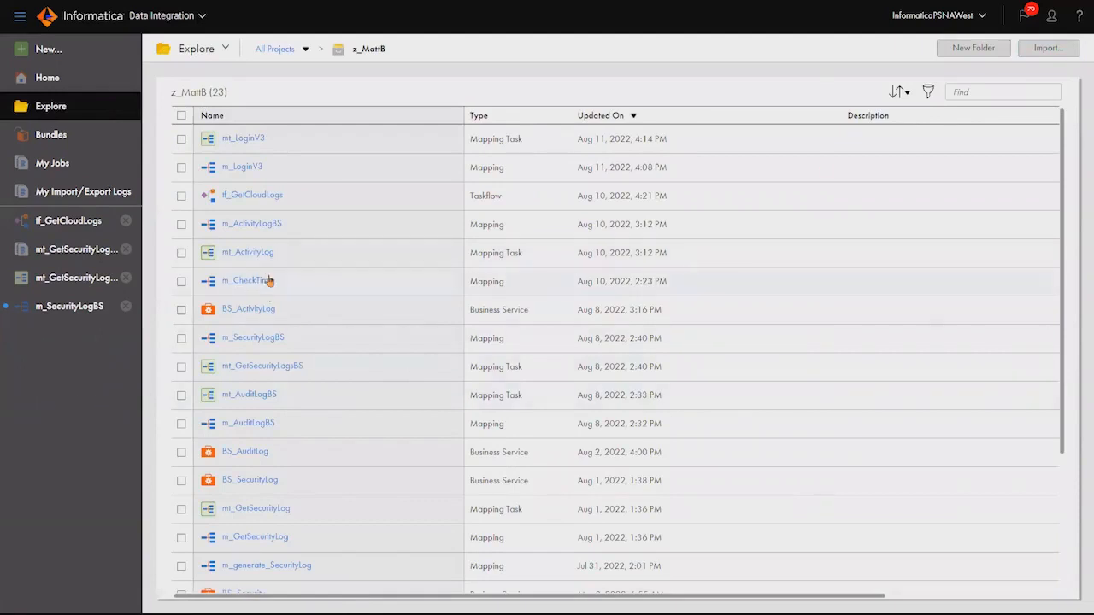
pyautogui.click(259, 228)
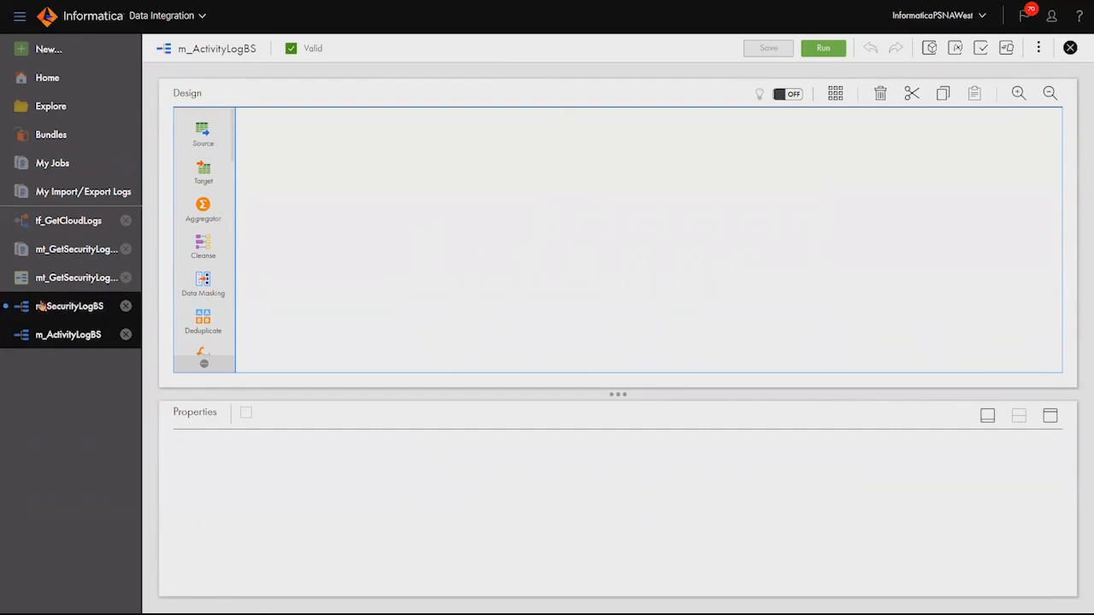
# Return to the m_SecurityLogBS mapping and view its tgt_SQL target's properties
pyautogui.click(67, 306)
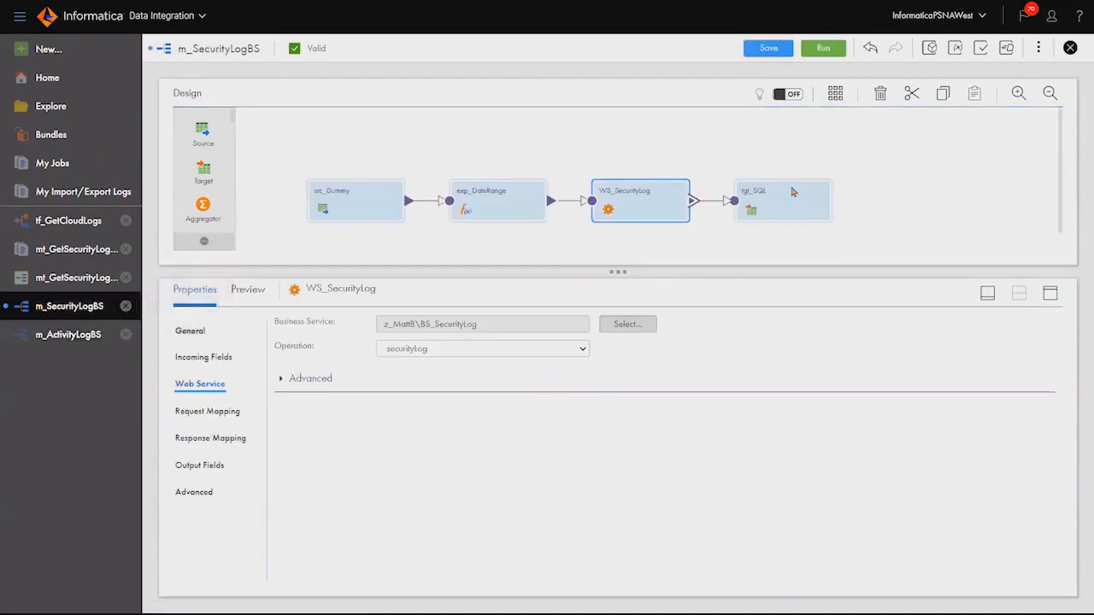
pyautogui.click(793, 192)
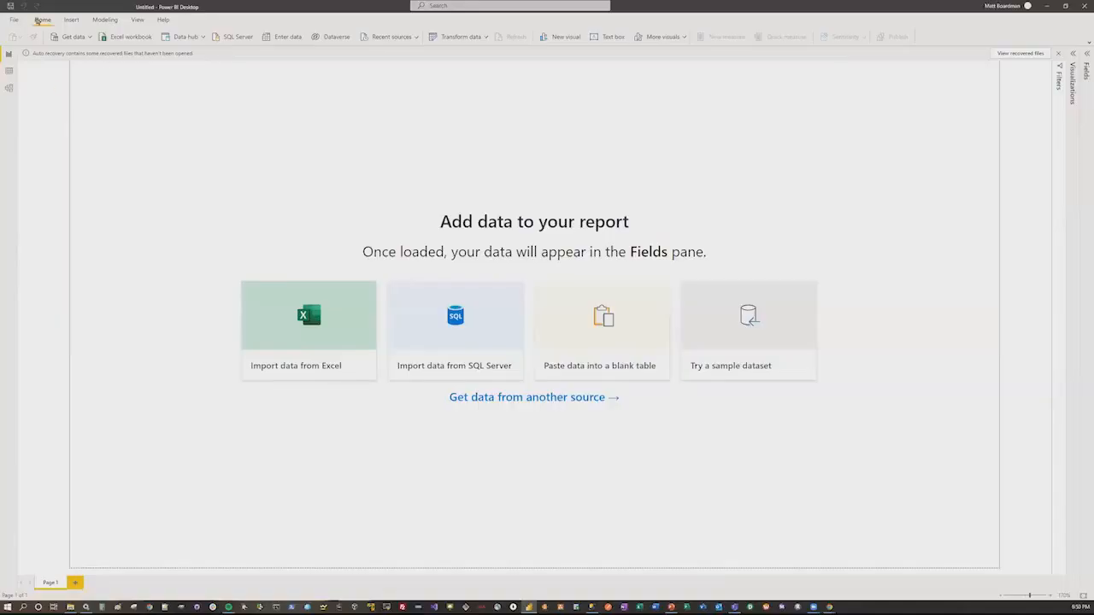
# Open Example Log Dashboard.pbix, collapse the Fields and Visualizations panes, and switch to Model view
pyautogui.click(14, 23)
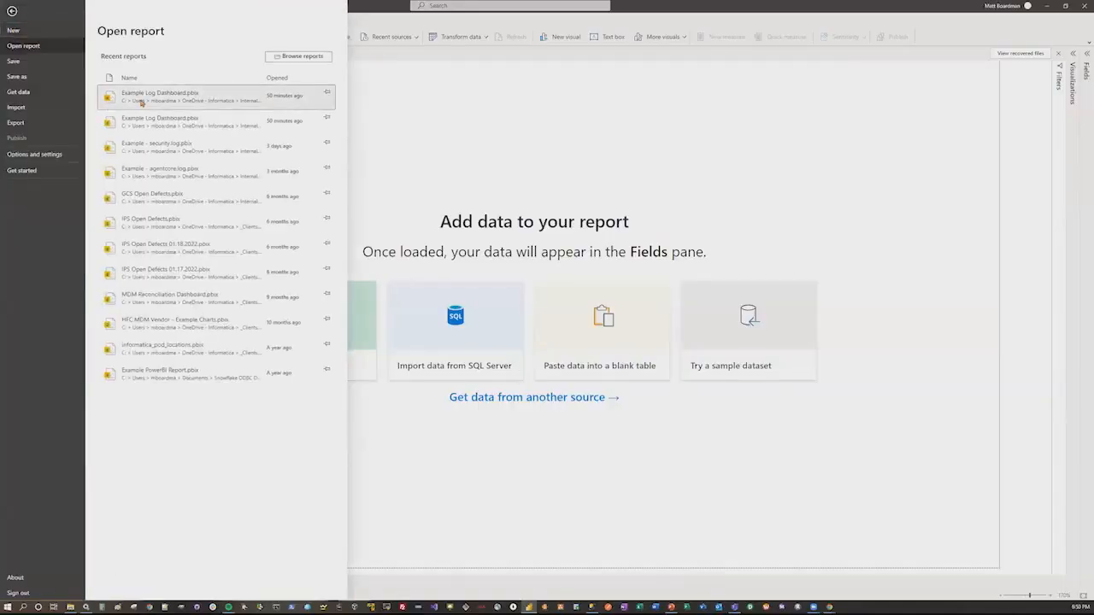
pyautogui.click(142, 104)
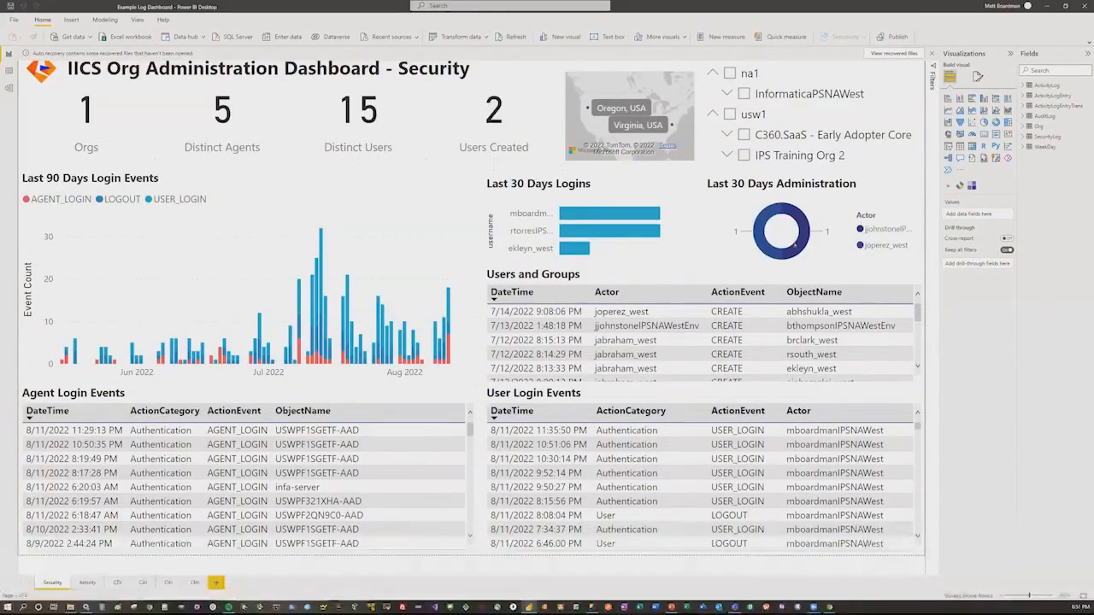
pyautogui.click(1086, 53)
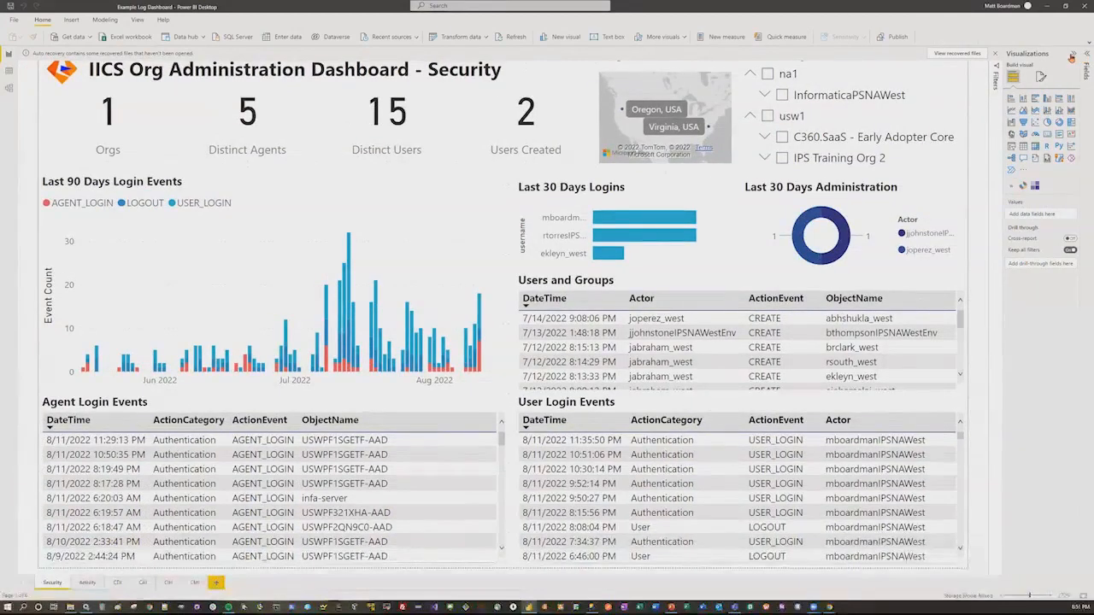
pyautogui.click(1072, 55)
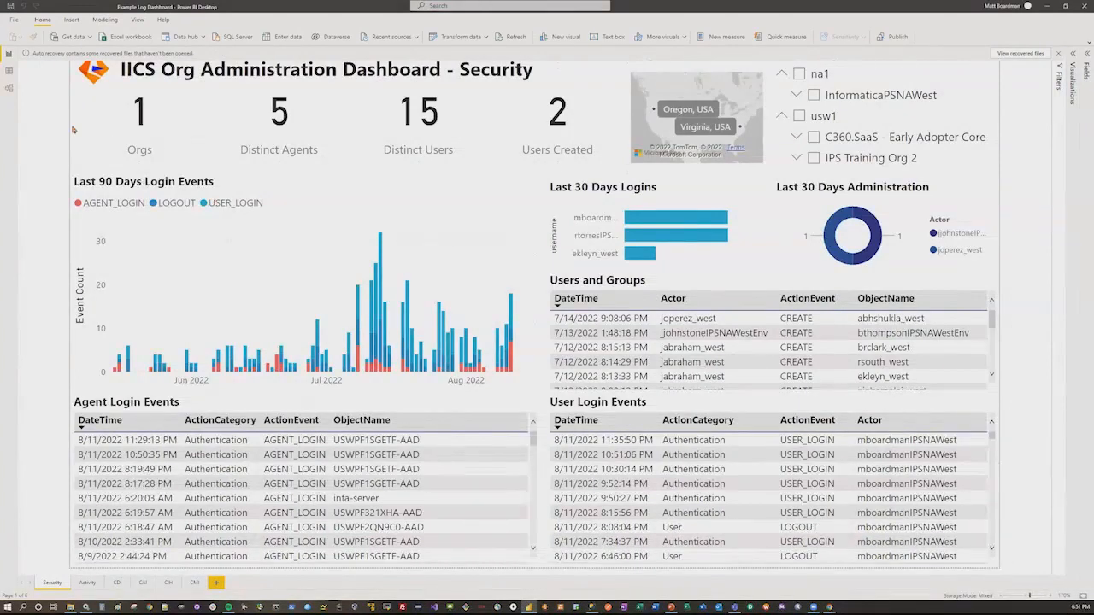
pyautogui.click(8, 88)
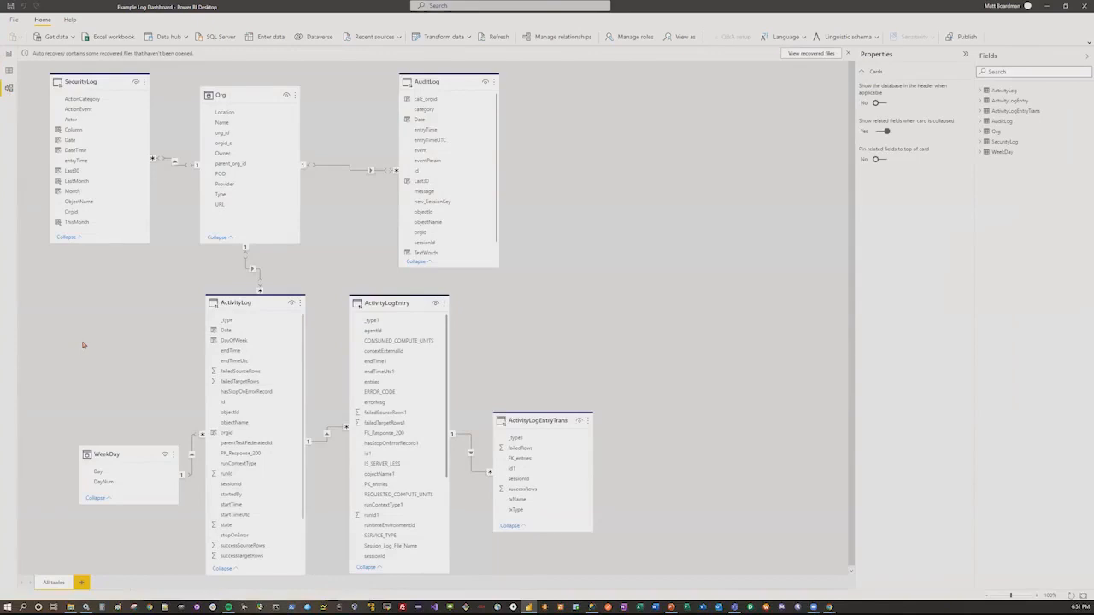
# Inspect the properties of the ActivityLog, ActivityLogEntry(Trans), SecurityLog, AuditLog, WeekDay and Org tables, then return to Report view
pyautogui.click(253, 302)
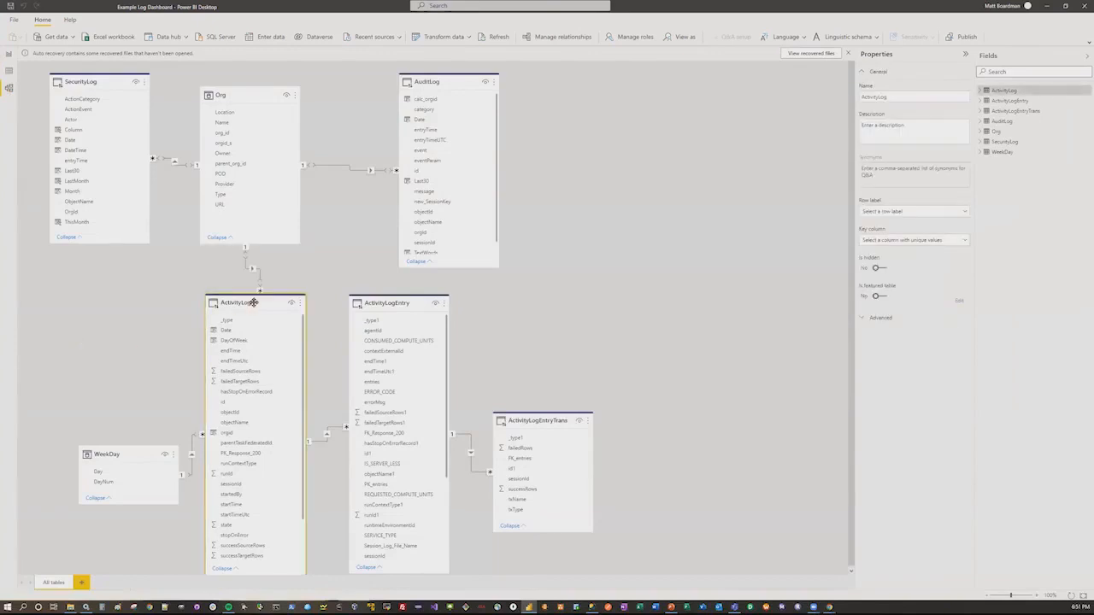
pyautogui.click(398, 303)
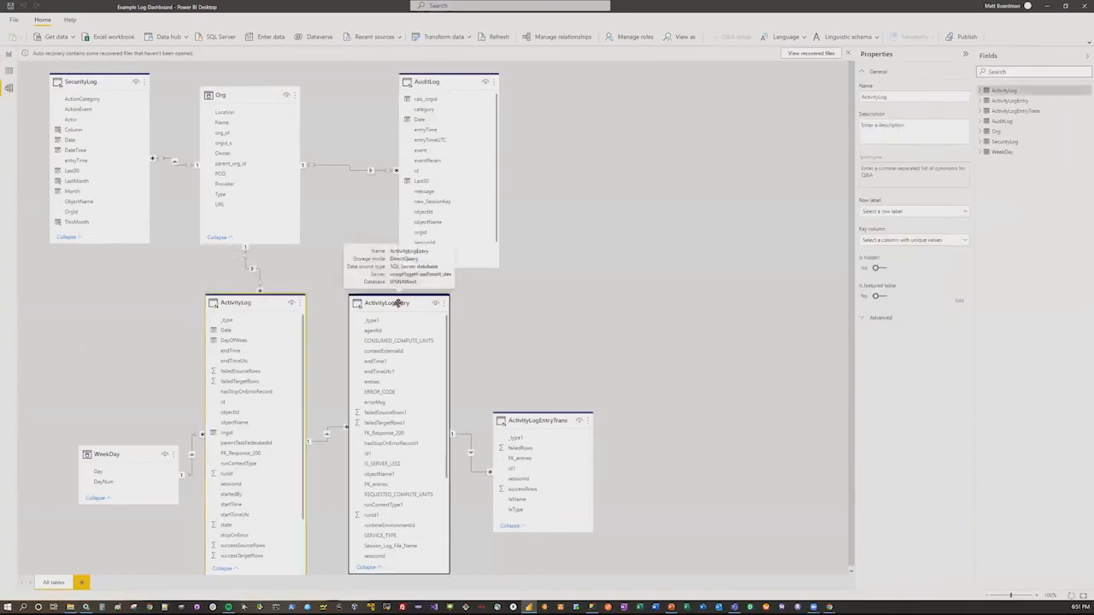
pyautogui.click(544, 421)
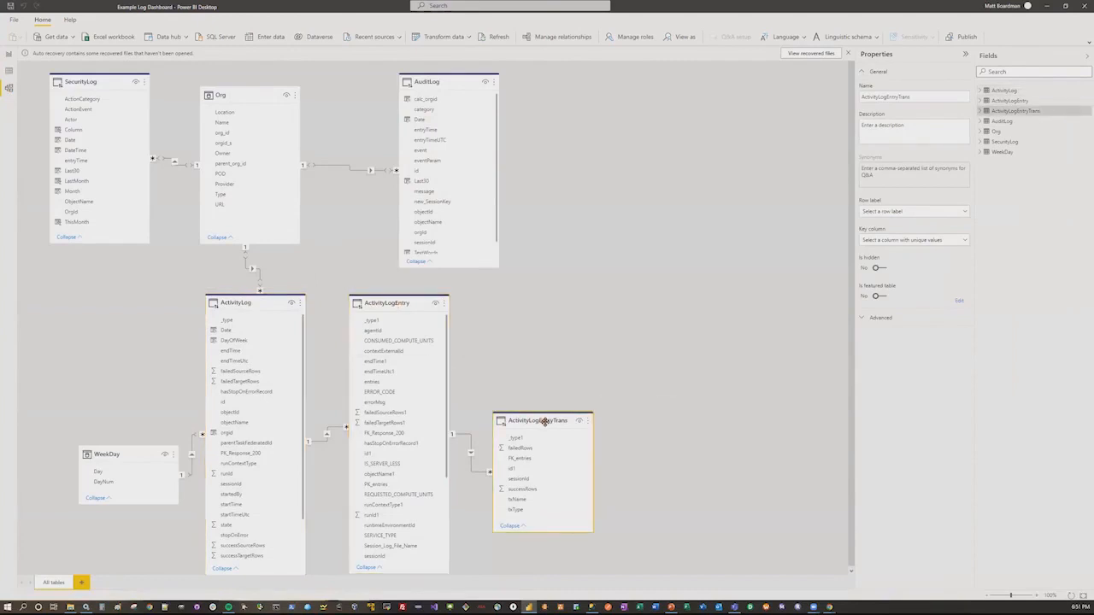
pyautogui.click(89, 82)
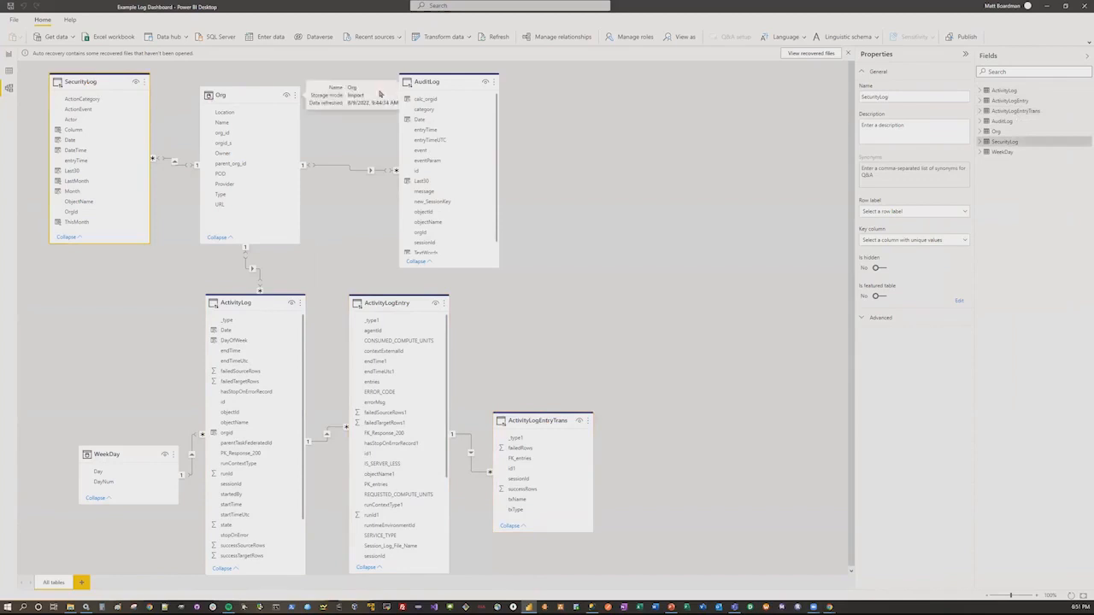
pyautogui.click(433, 81)
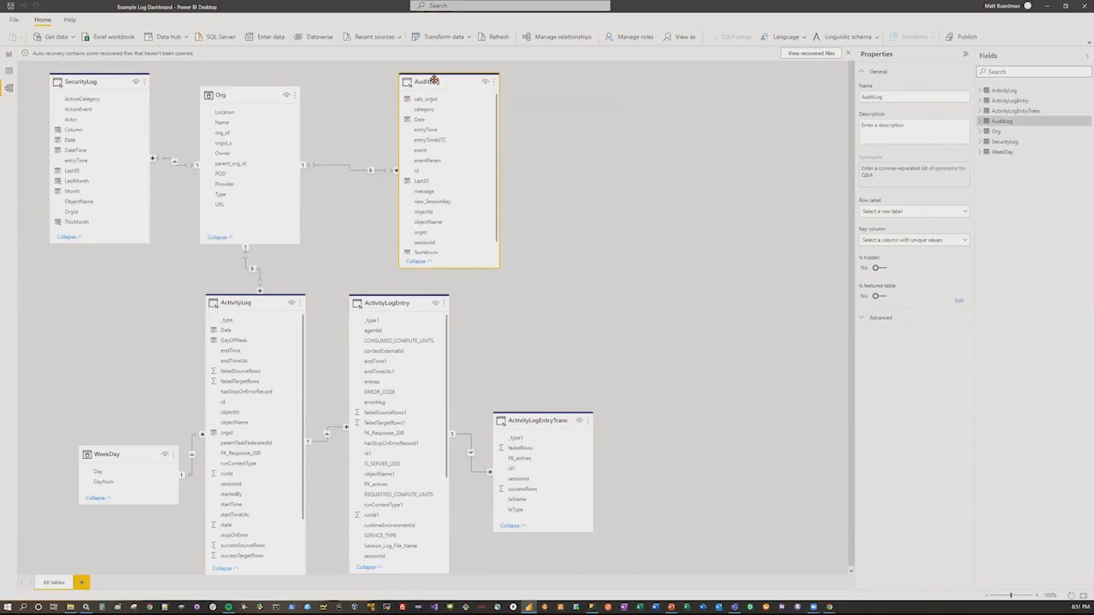
pyautogui.click(106, 456)
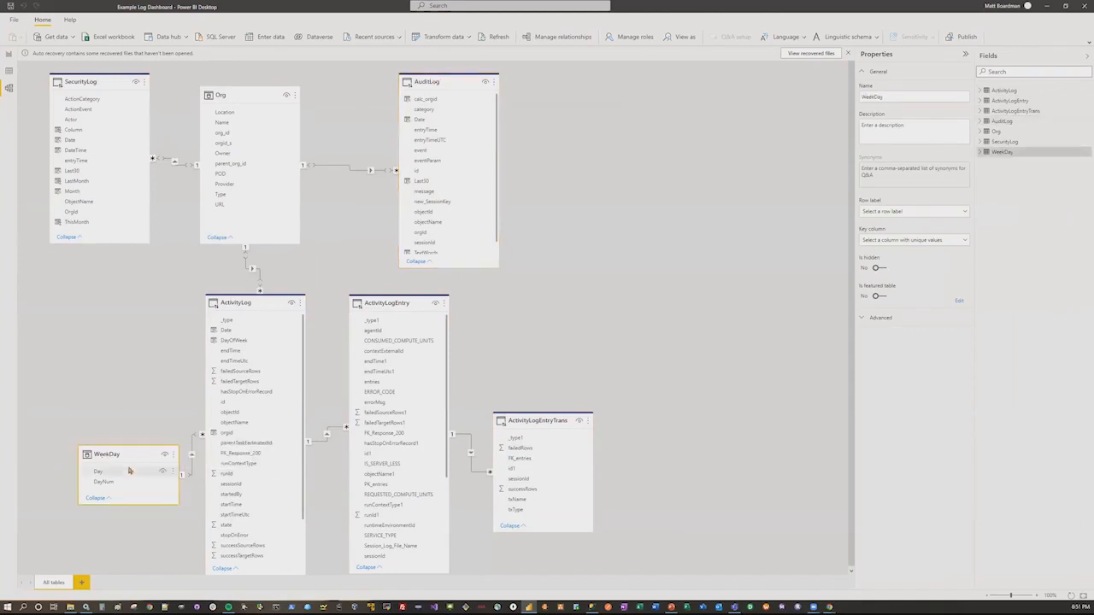
pyautogui.moveTo(131, 461)
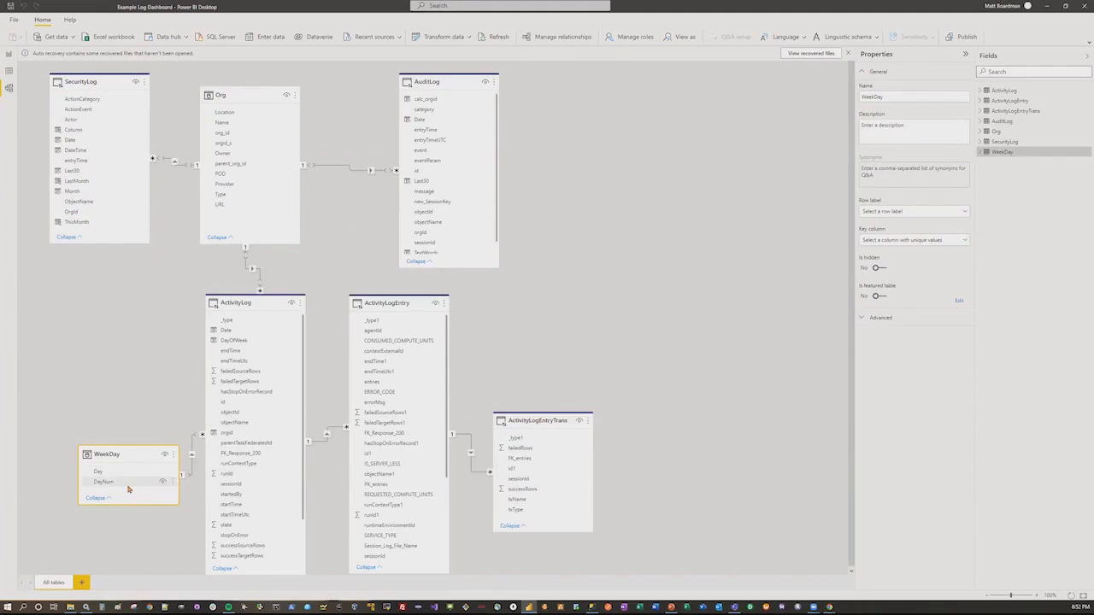
pyautogui.click(245, 98)
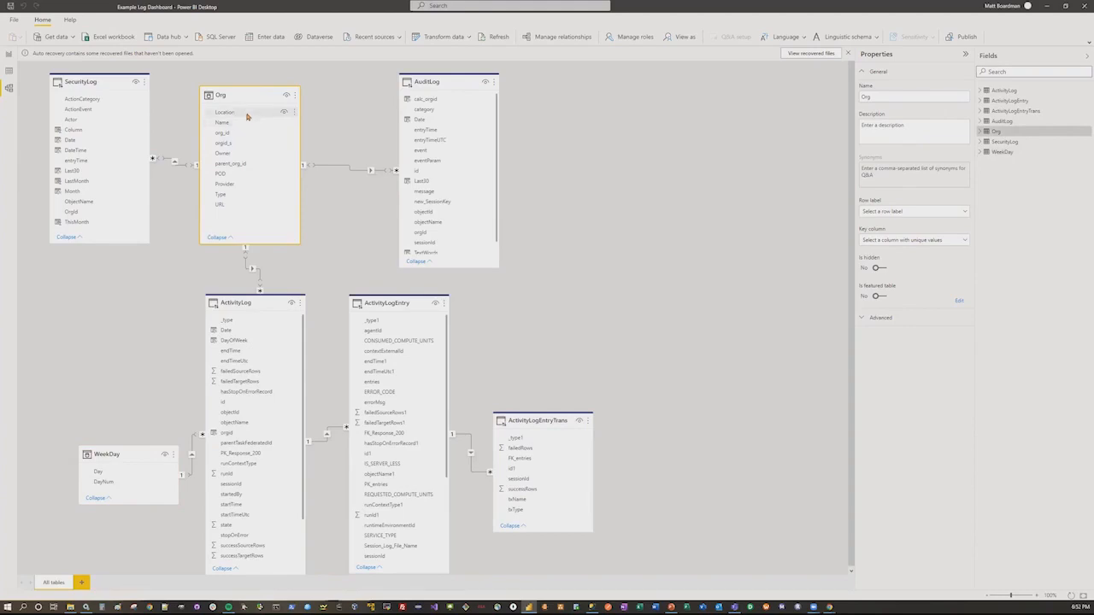
pyautogui.click(7, 55)
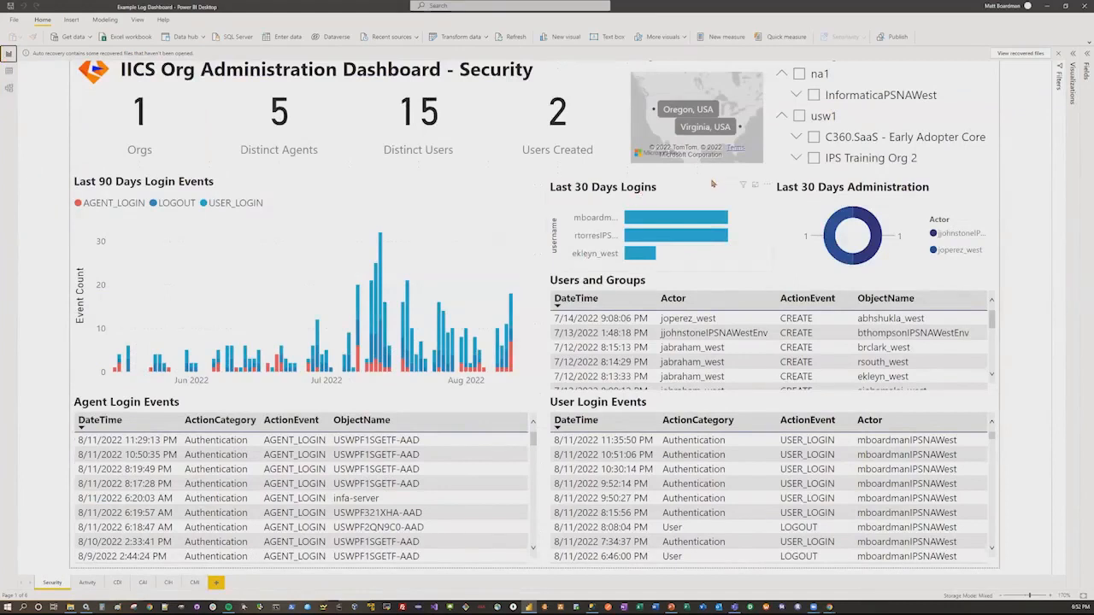
pyautogui.click(813, 95)
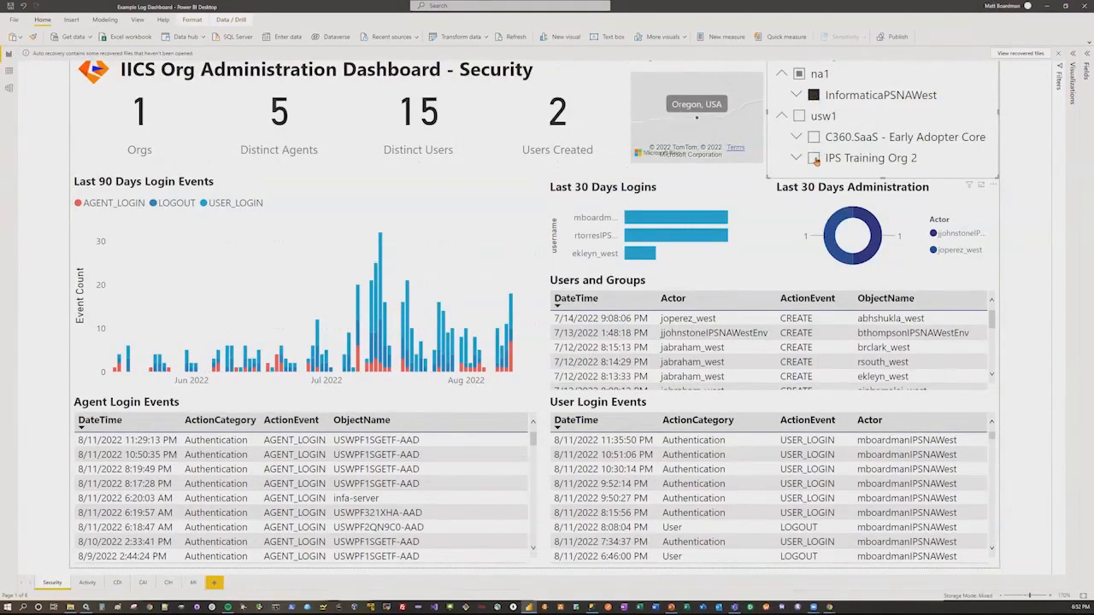
pyautogui.click(814, 95)
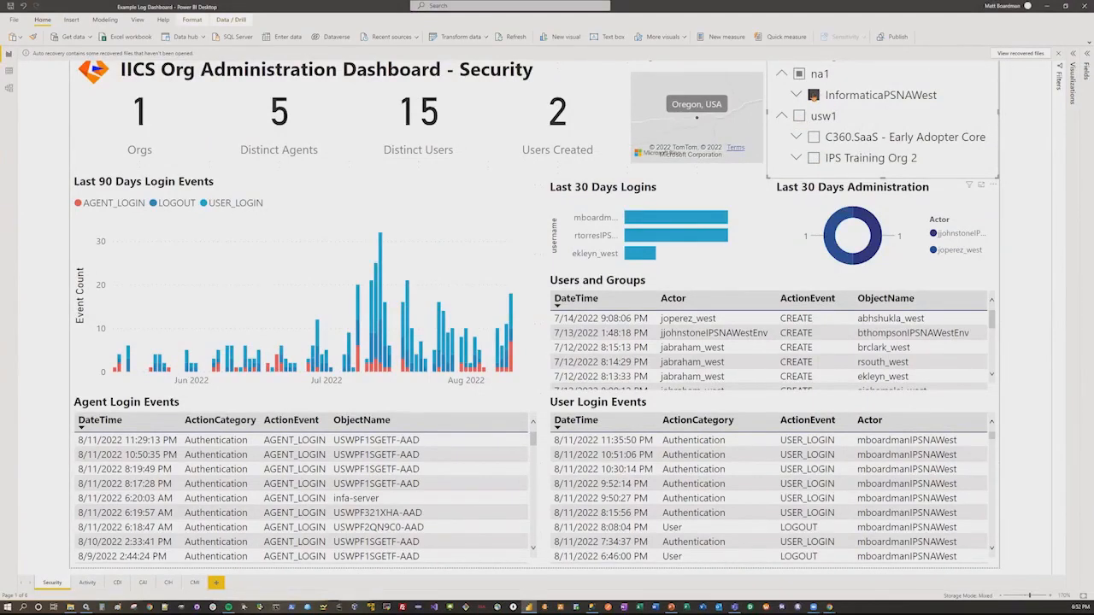
pyautogui.click(798, 115)
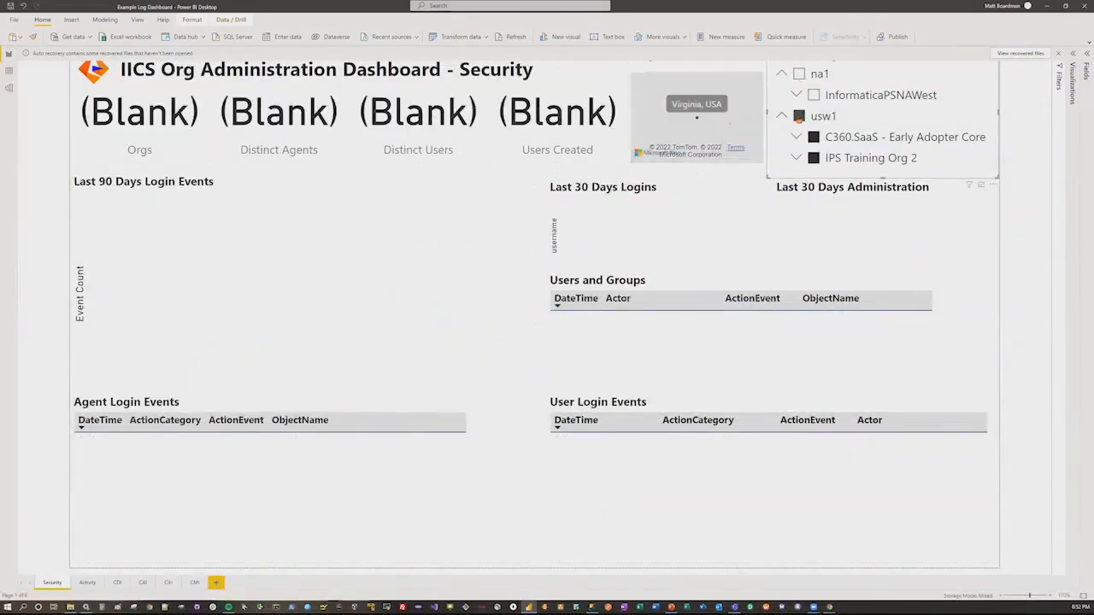
pyautogui.click(798, 115)
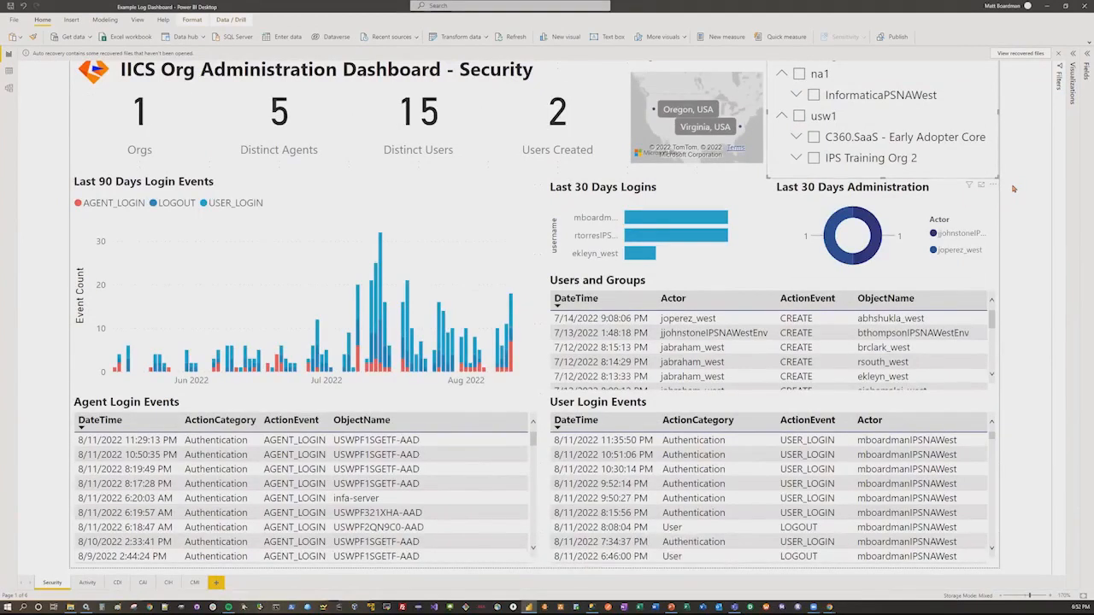
pyautogui.click(634, 221)
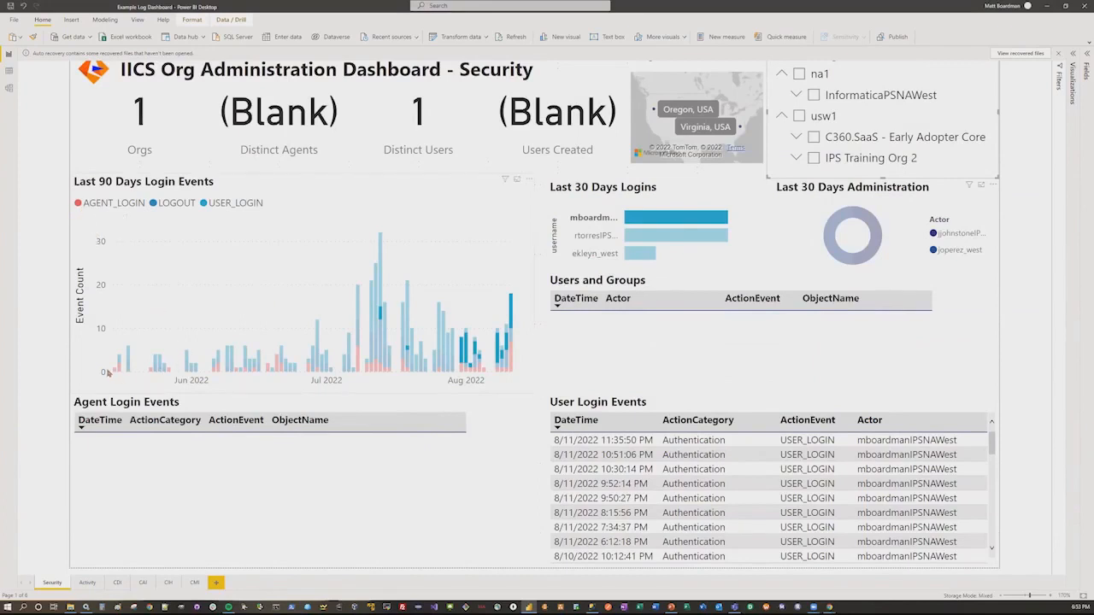
pyautogui.moveTo(512, 369)
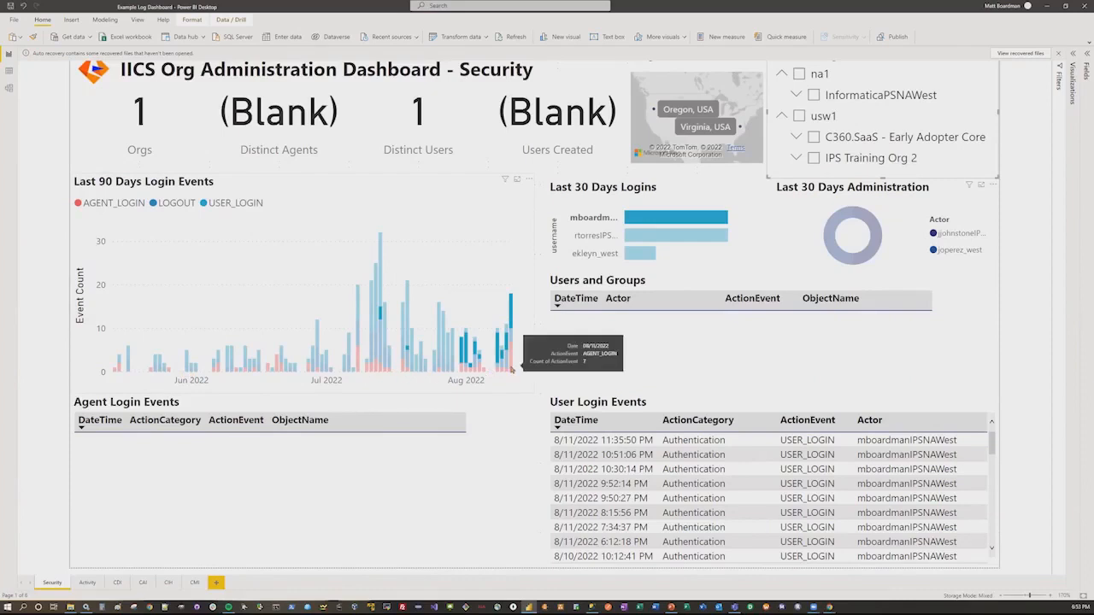
pyautogui.click(647, 222)
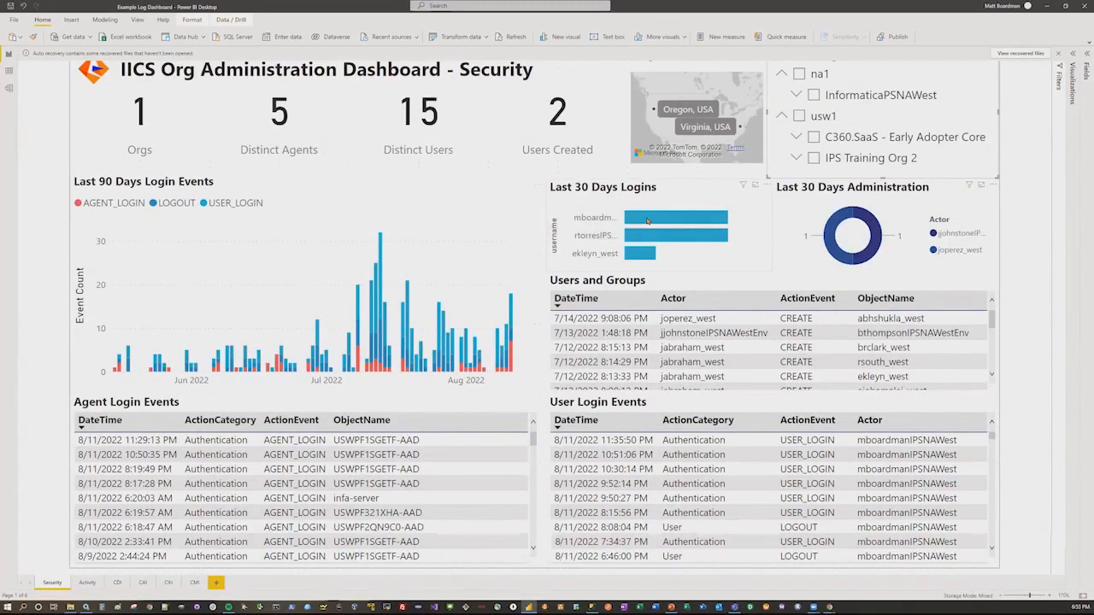
pyautogui.click(693, 239)
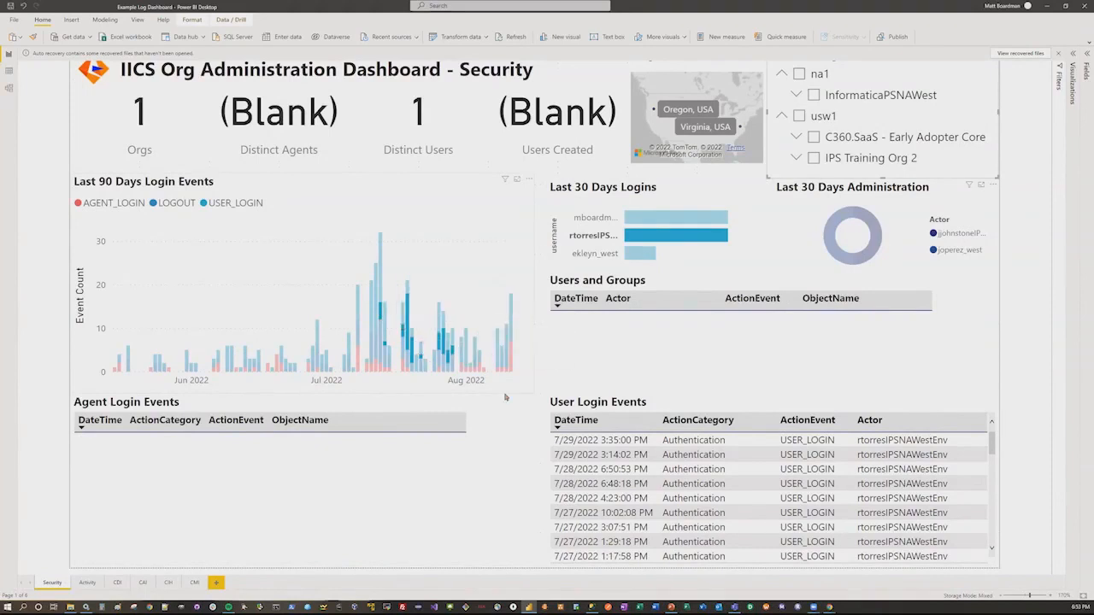
pyautogui.click(642, 240)
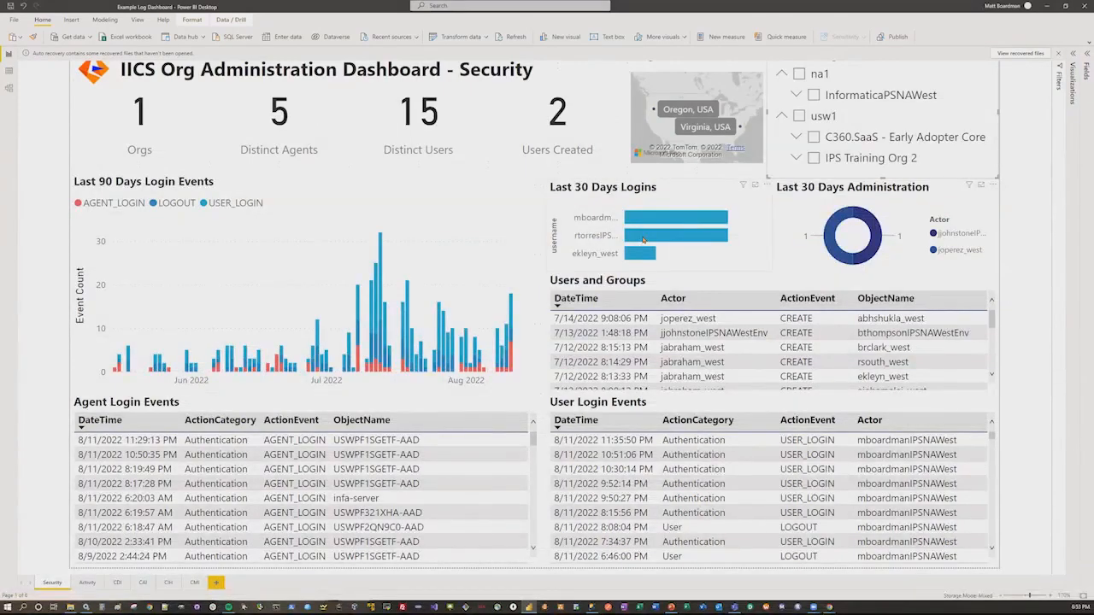
pyautogui.click(1032, 274)
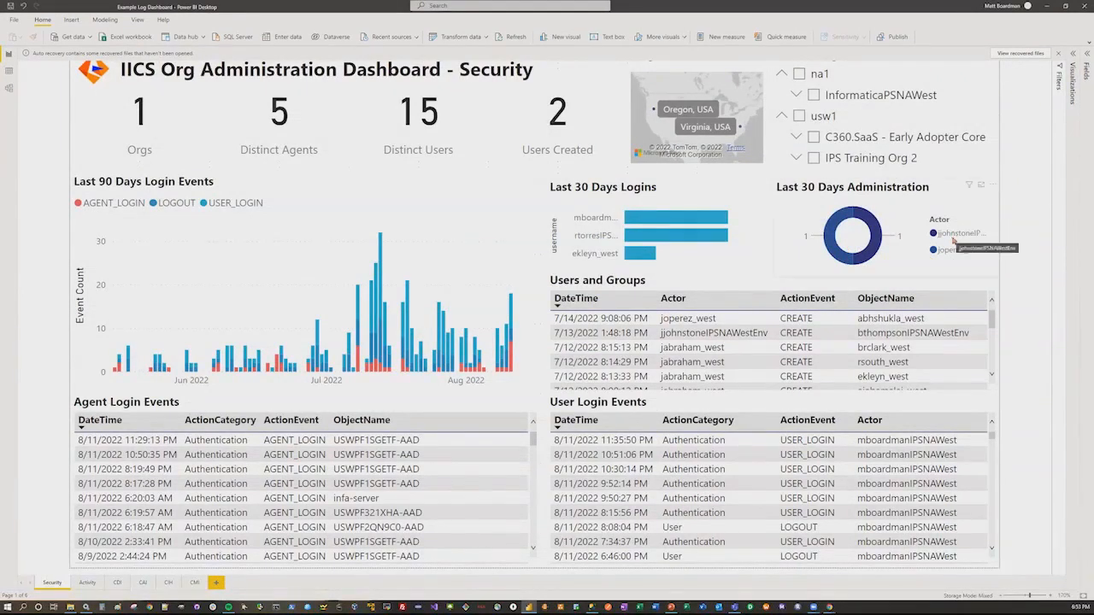
pyautogui.click(872, 235)
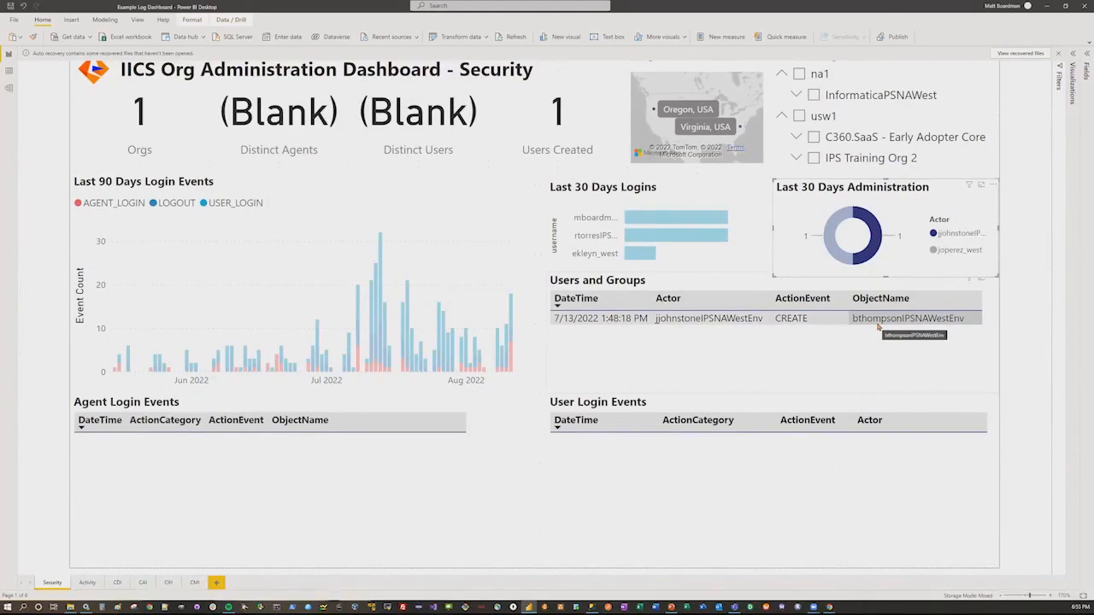
pyautogui.click(878, 242)
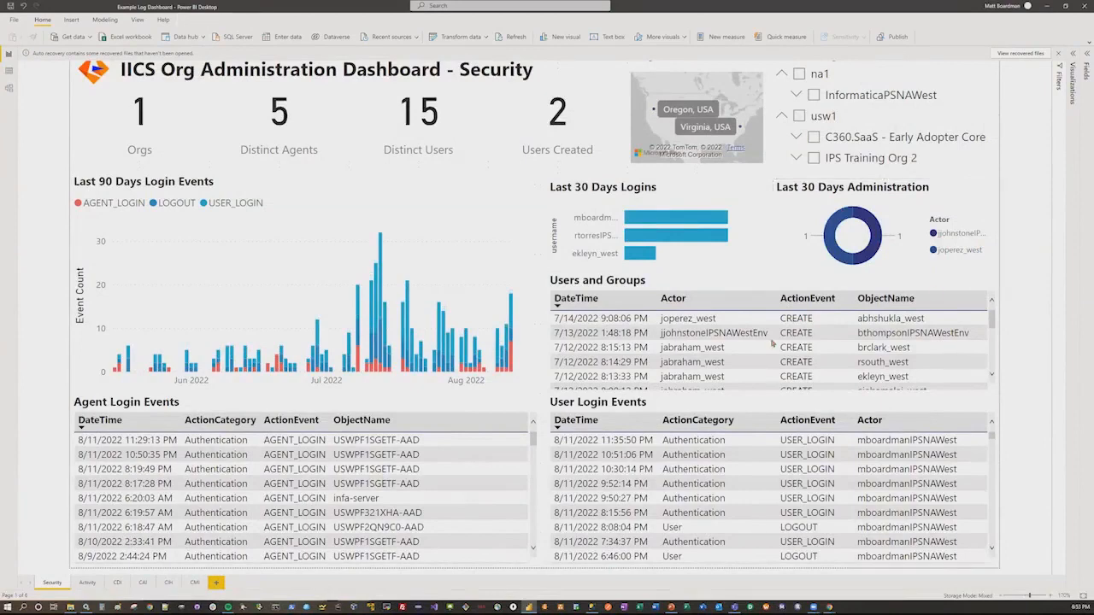
pyautogui.click(86, 583)
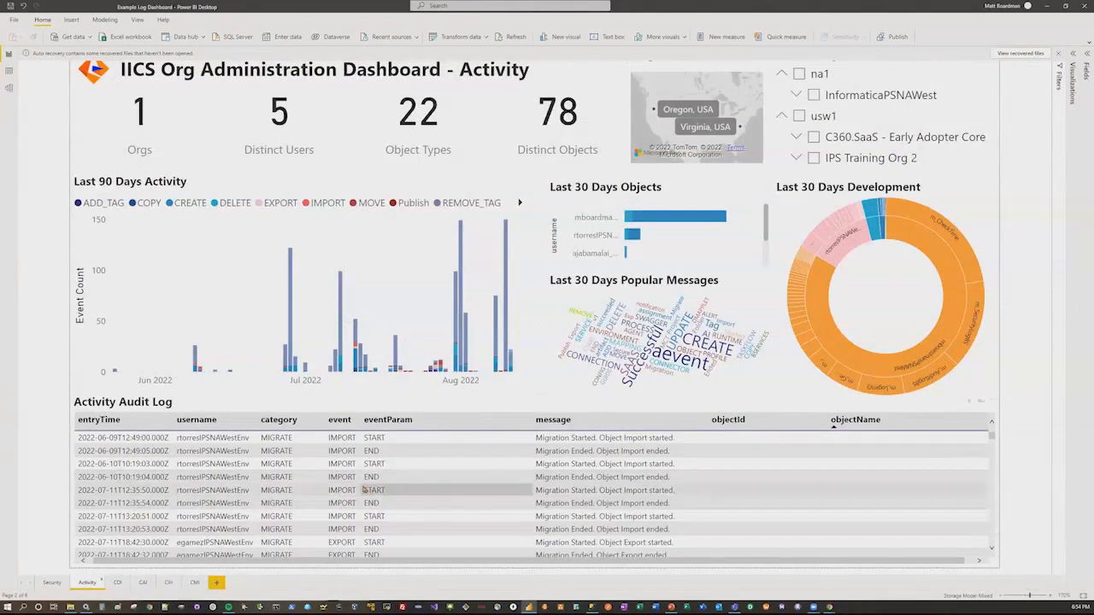
pyautogui.scroll(-2, 363, 489)
pyautogui.scroll(2, 364, 489)
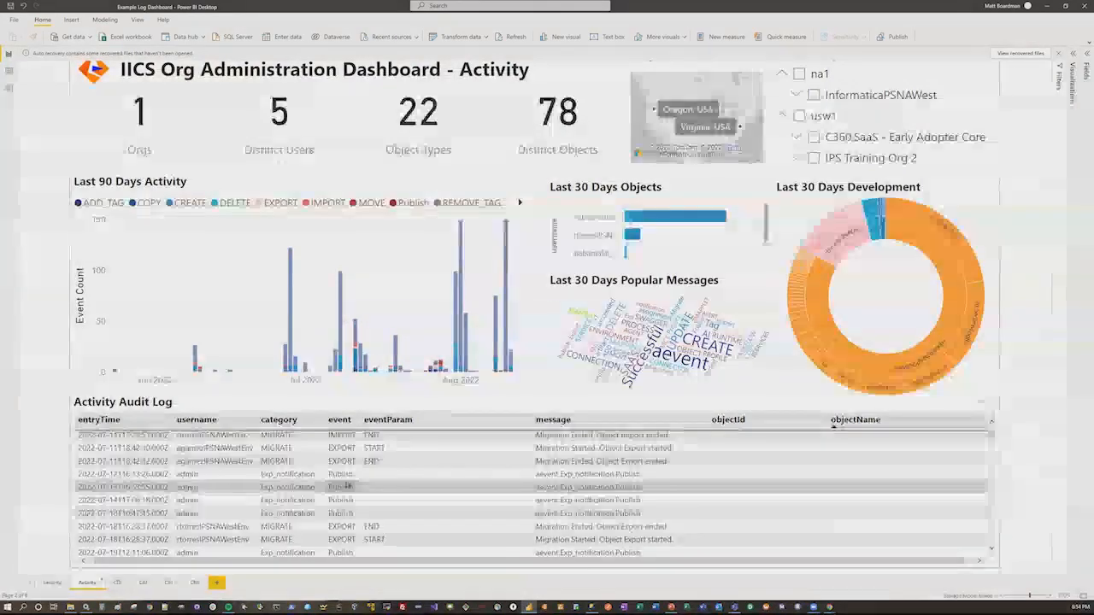
pyautogui.scroll(-5, 575, 461)
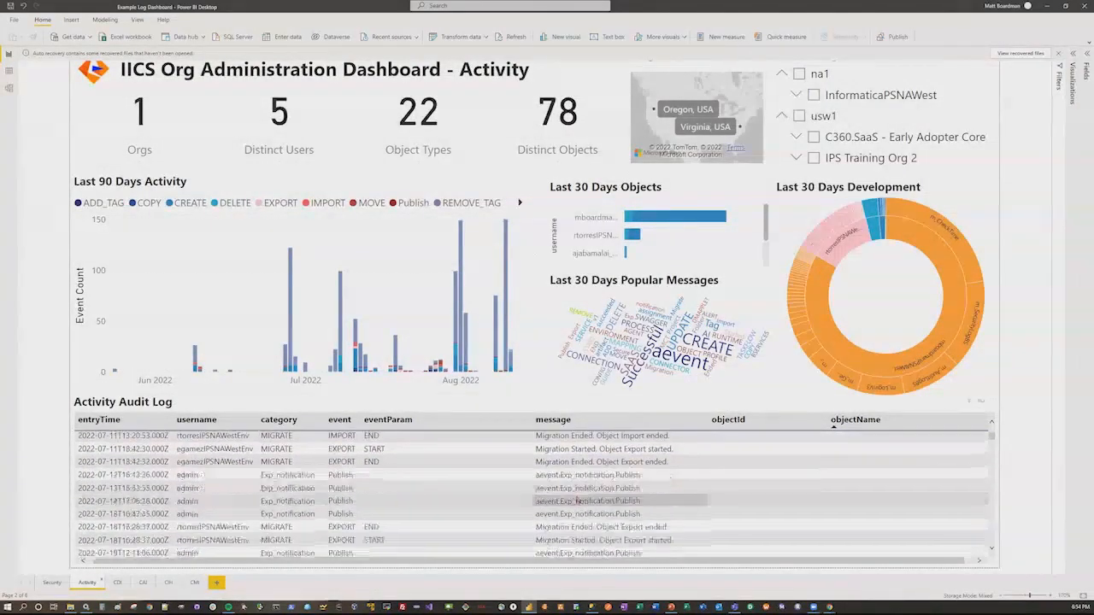
pyautogui.scroll(-3, 577, 500)
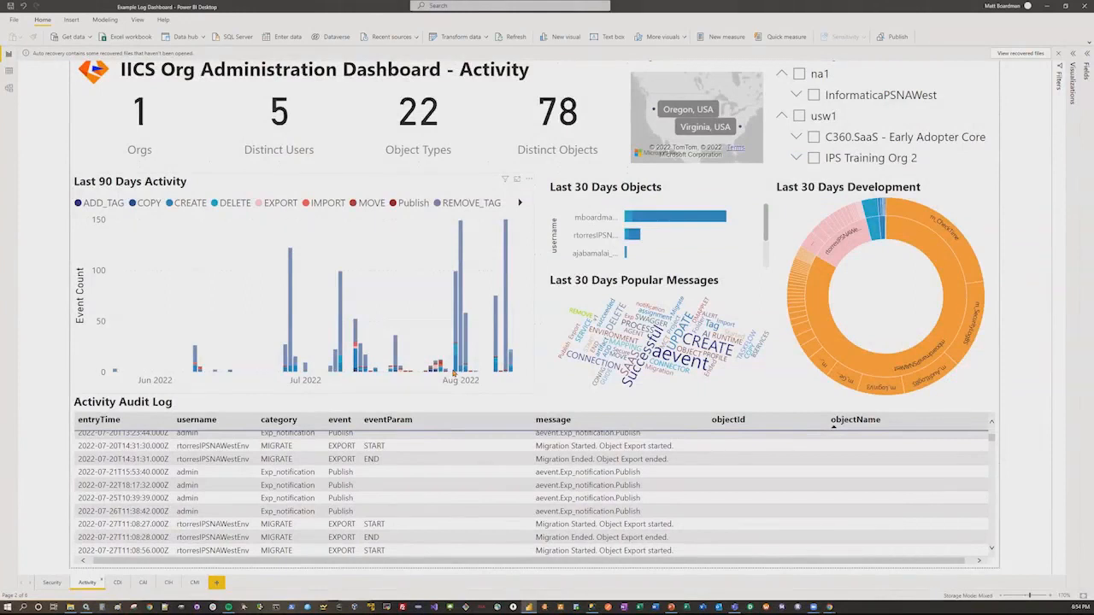
pyautogui.moveTo(461, 271)
pyautogui.moveTo(506, 254)
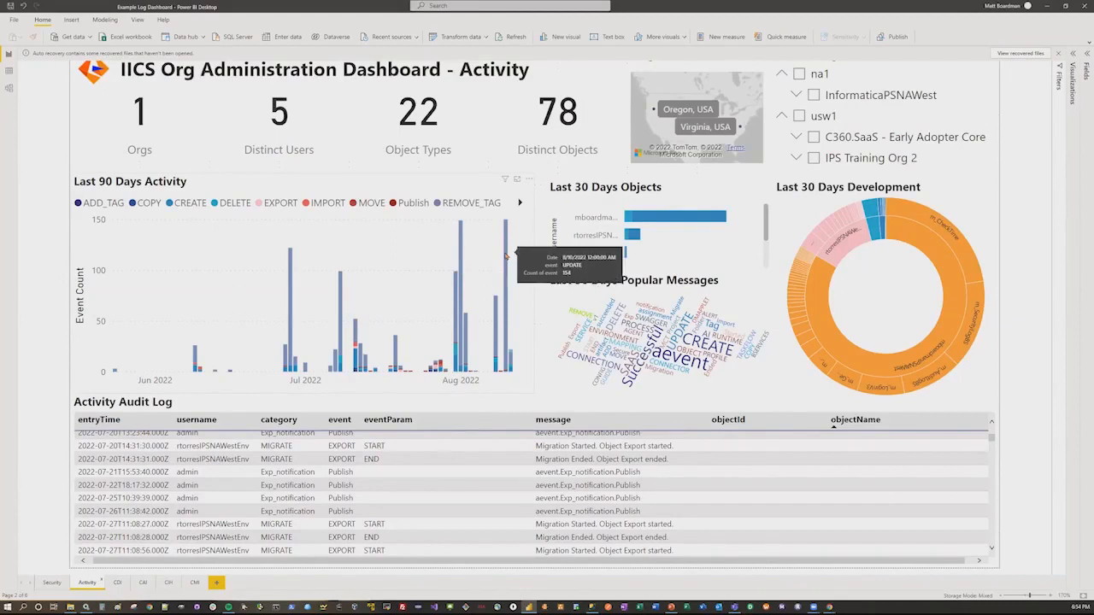
pyautogui.click(506, 254)
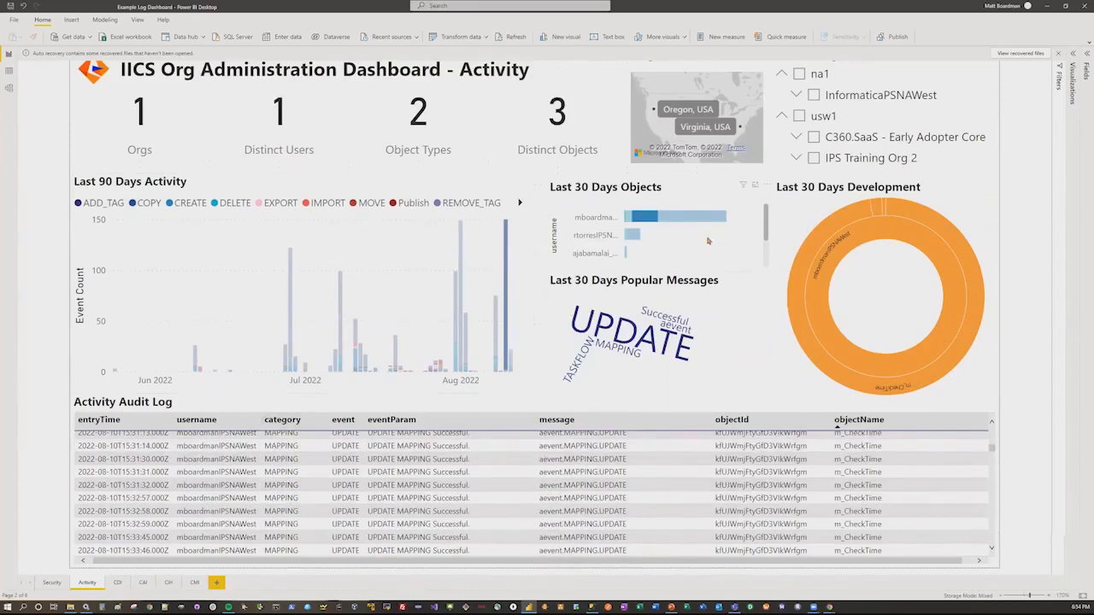
pyautogui.moveTo(643, 224)
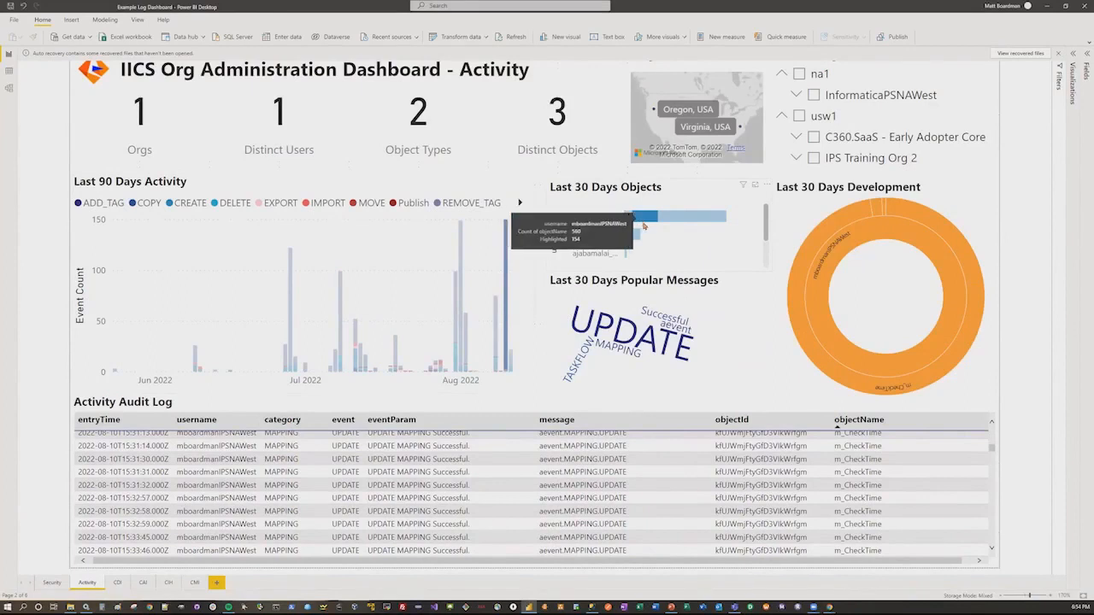
pyautogui.click(506, 329)
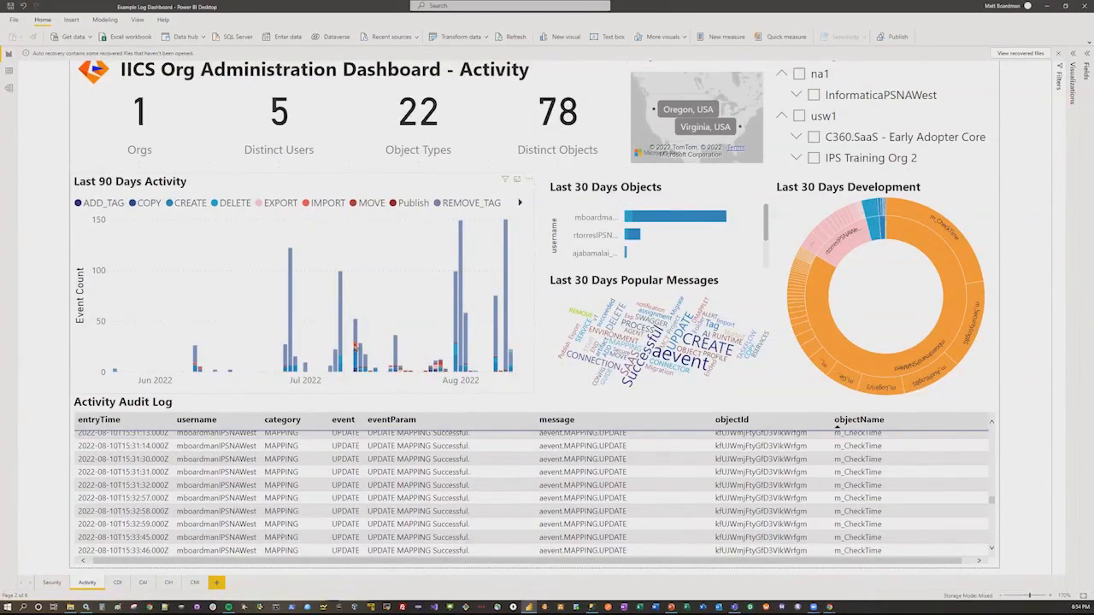
pyautogui.moveTo(356, 345)
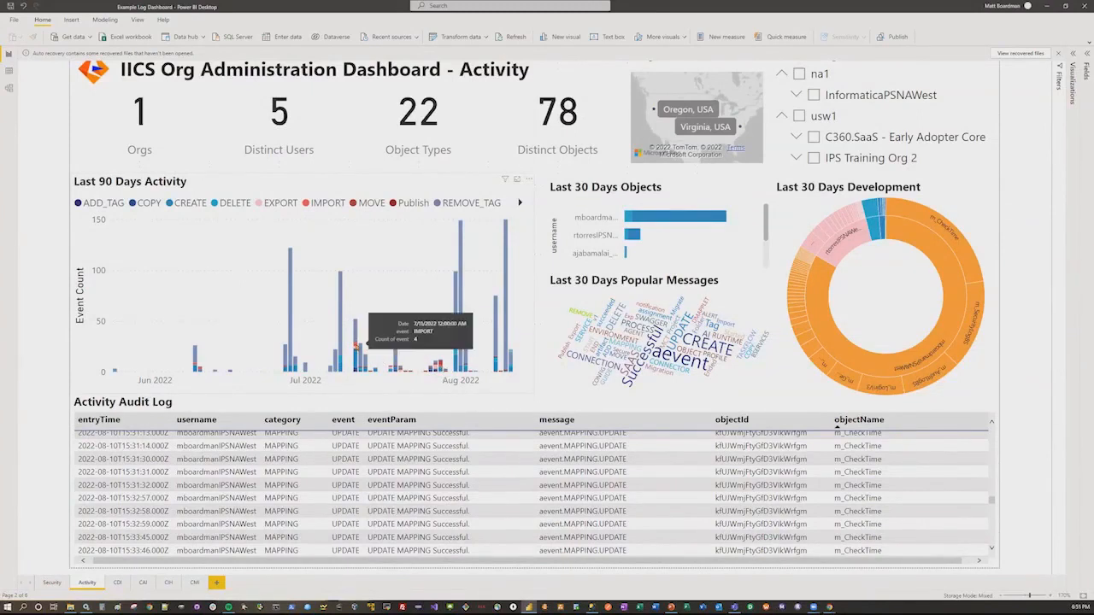
pyautogui.click(356, 345)
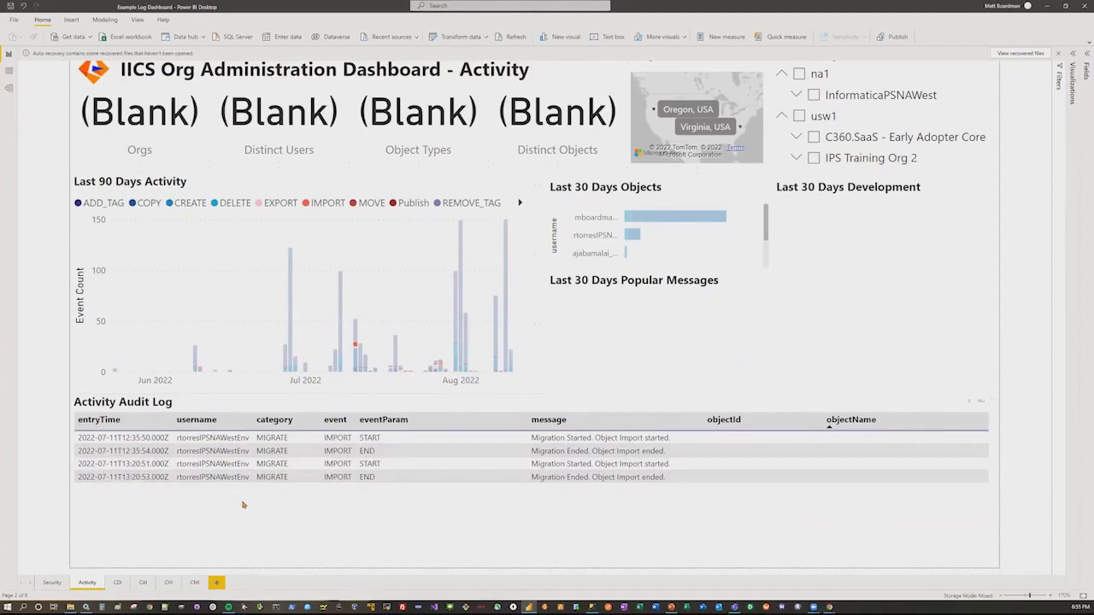
pyautogui.click(355, 346)
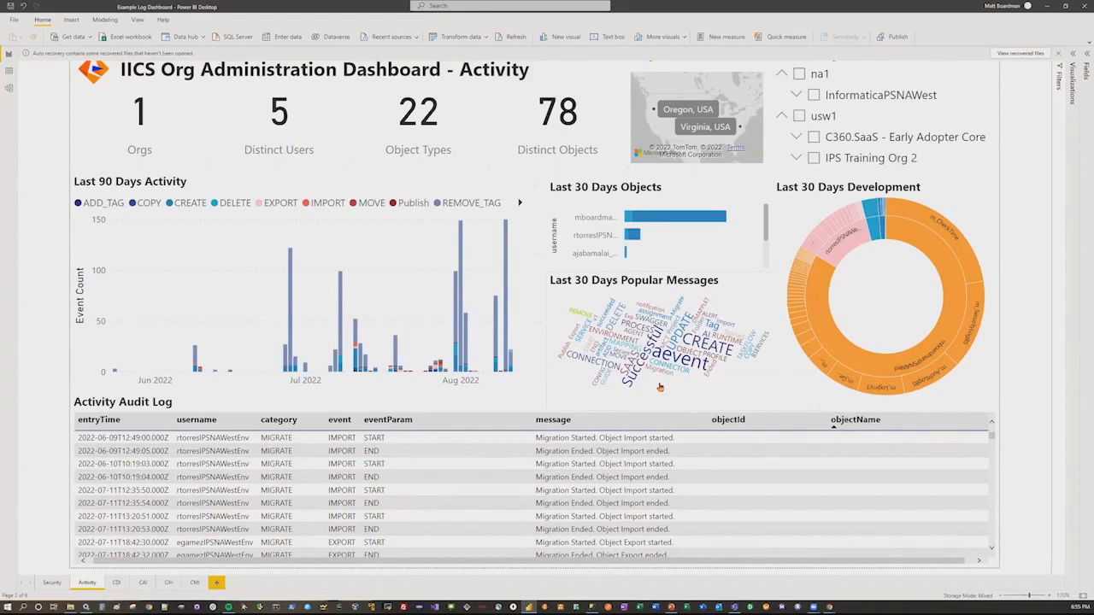
pyautogui.moveTo(628, 383)
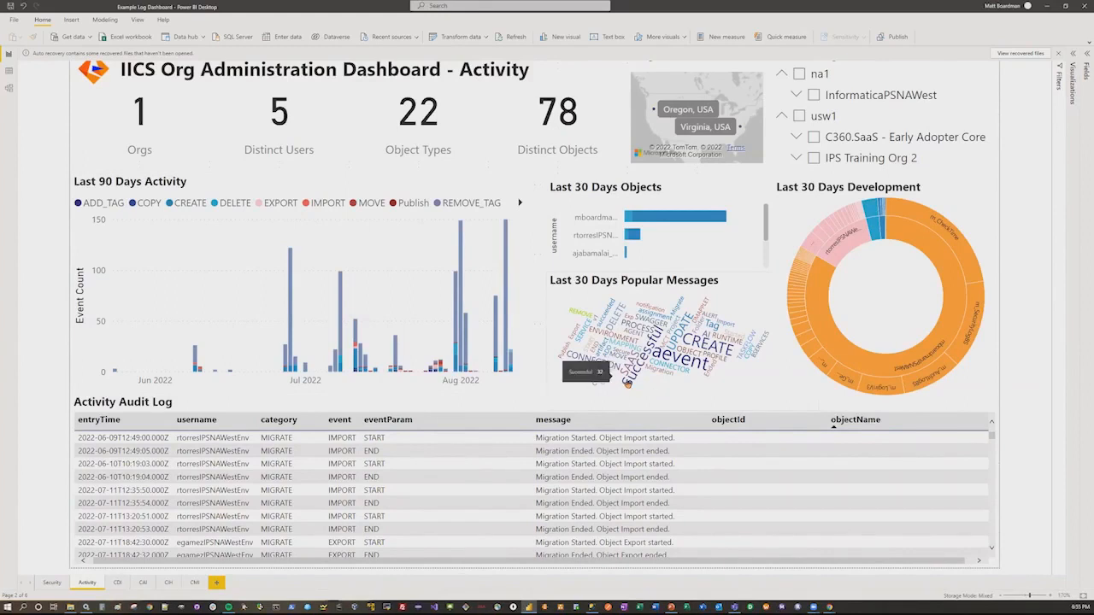
pyautogui.moveTo(648, 323)
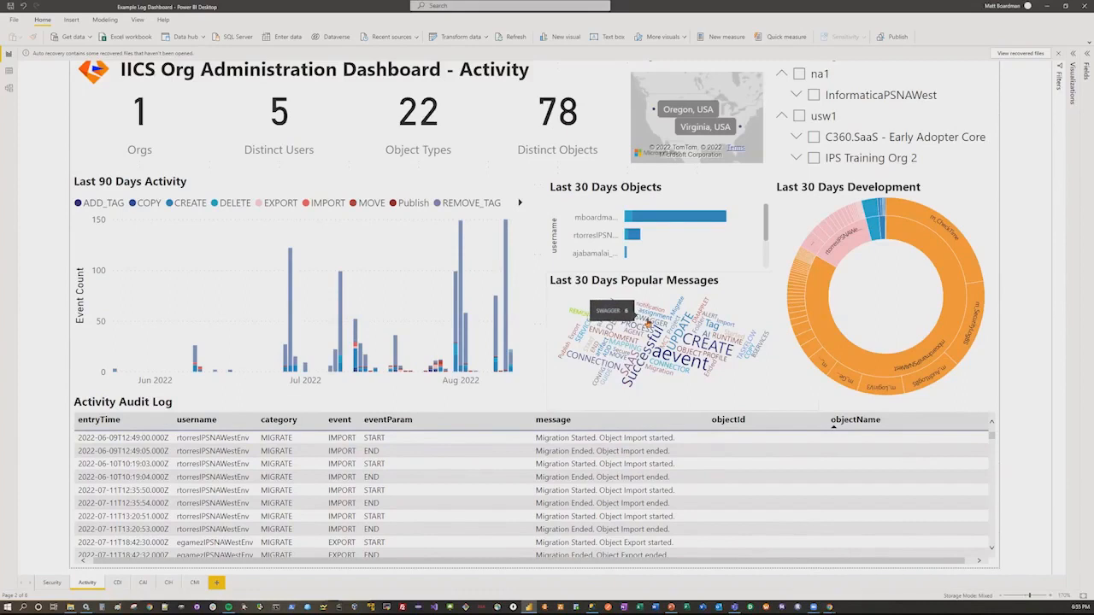
pyautogui.moveTo(675, 351)
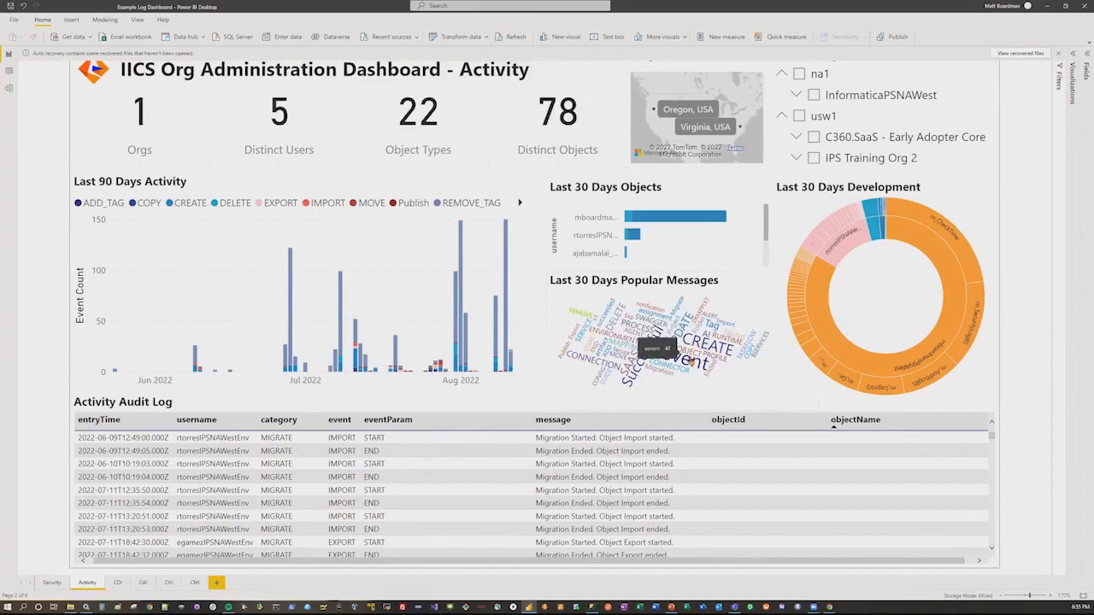
pyautogui.click(679, 359)
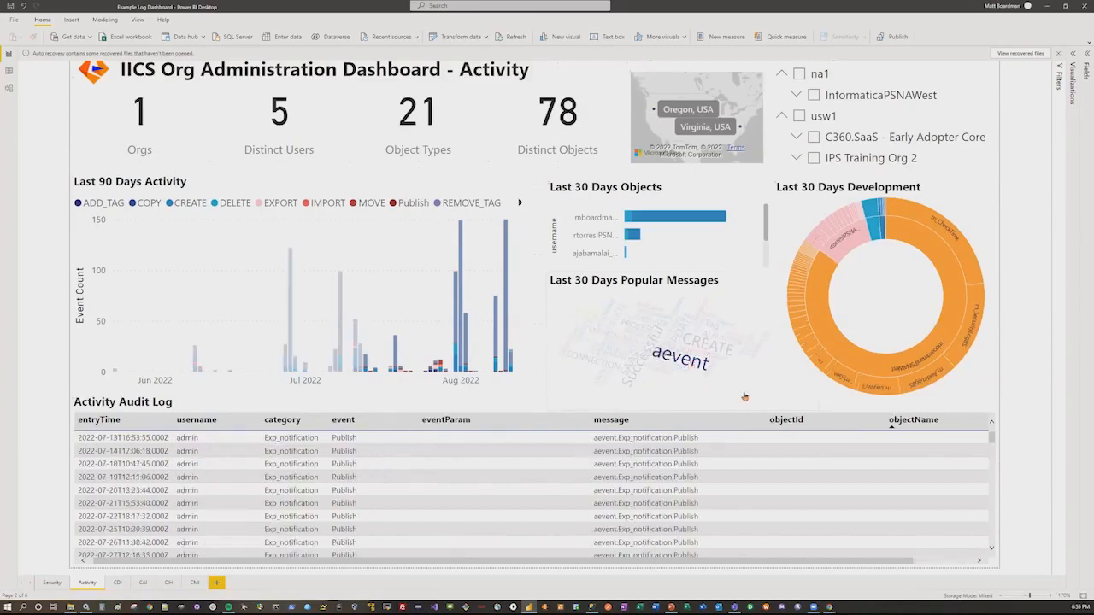
pyautogui.click(669, 360)
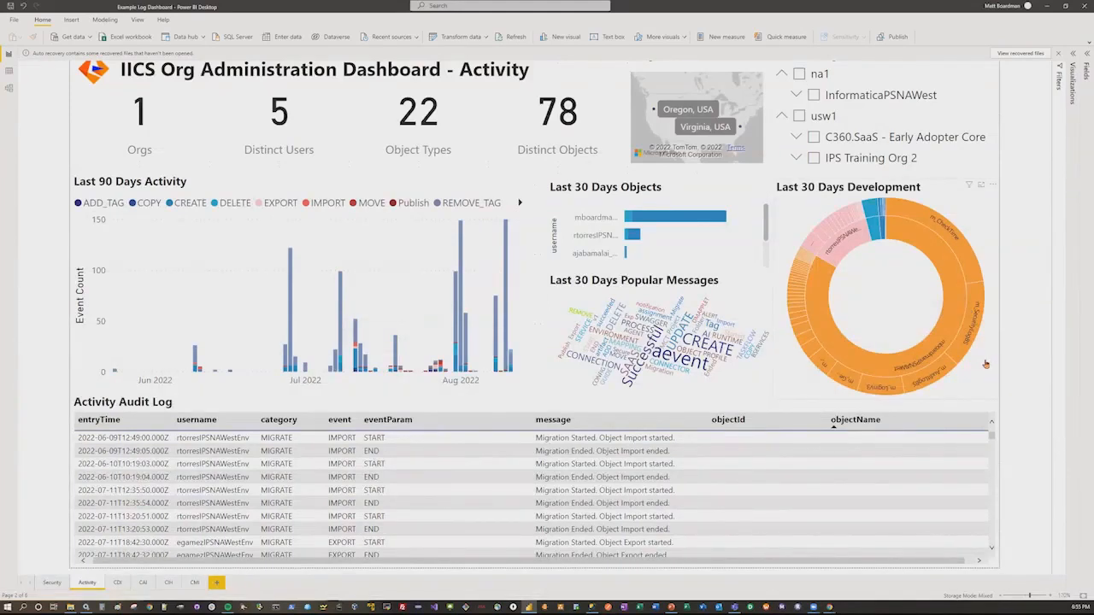
pyautogui.click(953, 289)
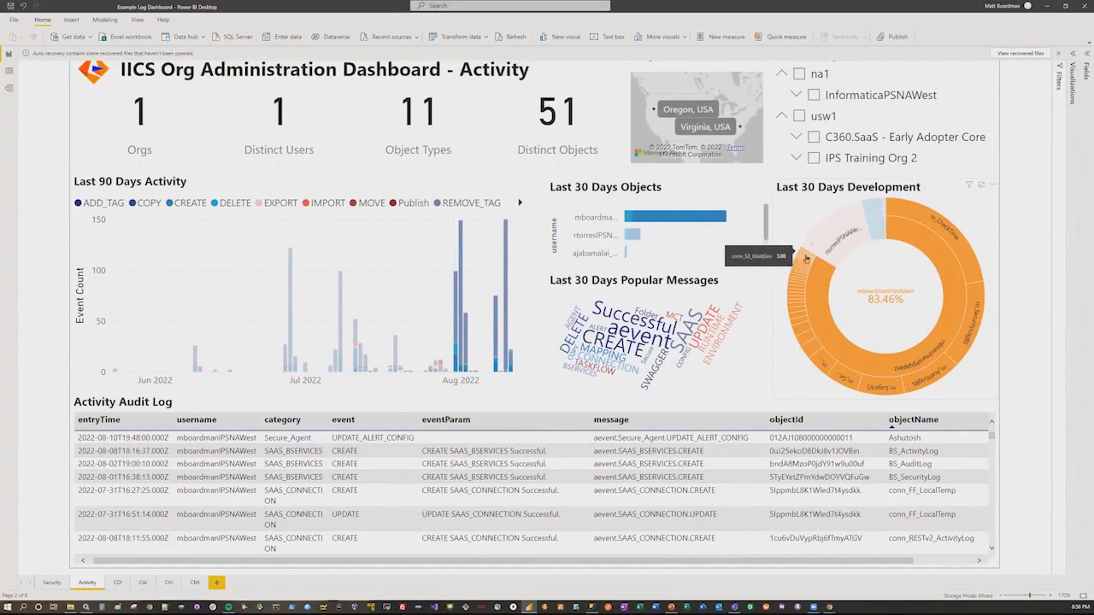
pyautogui.click(950, 258)
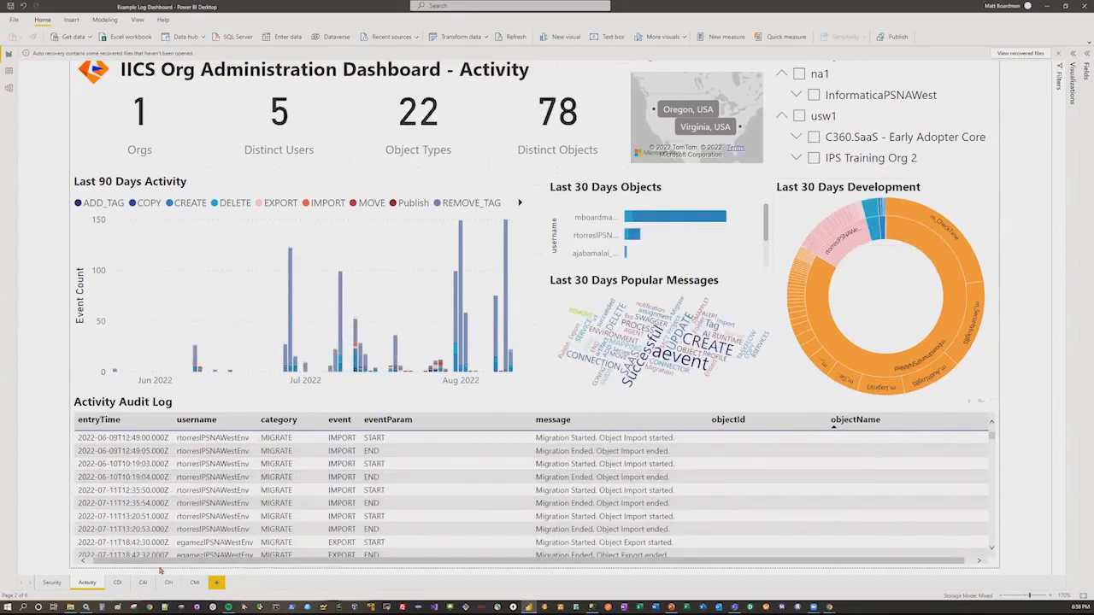
# Open the CDI page and cross-filter it by the cluster error word in the Errors word cloud
pyautogui.click(117, 583)
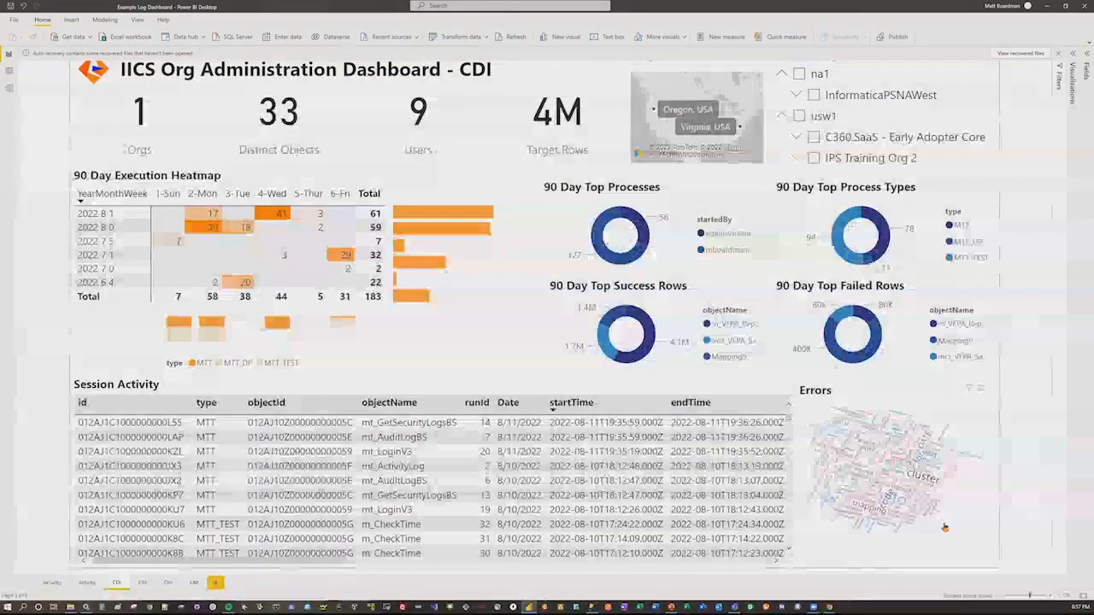
pyautogui.click(913, 479)
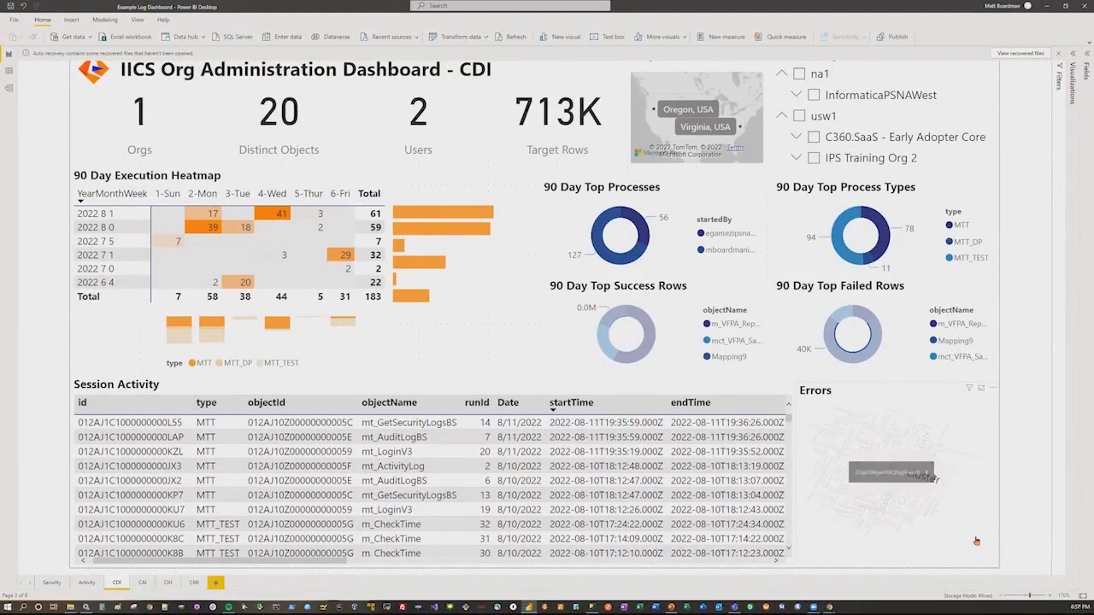
# Try mapping-error and 2-Mon heatmap filters on the CDI page, clear them, and advance to slide 36
pyautogui.click(940, 481)
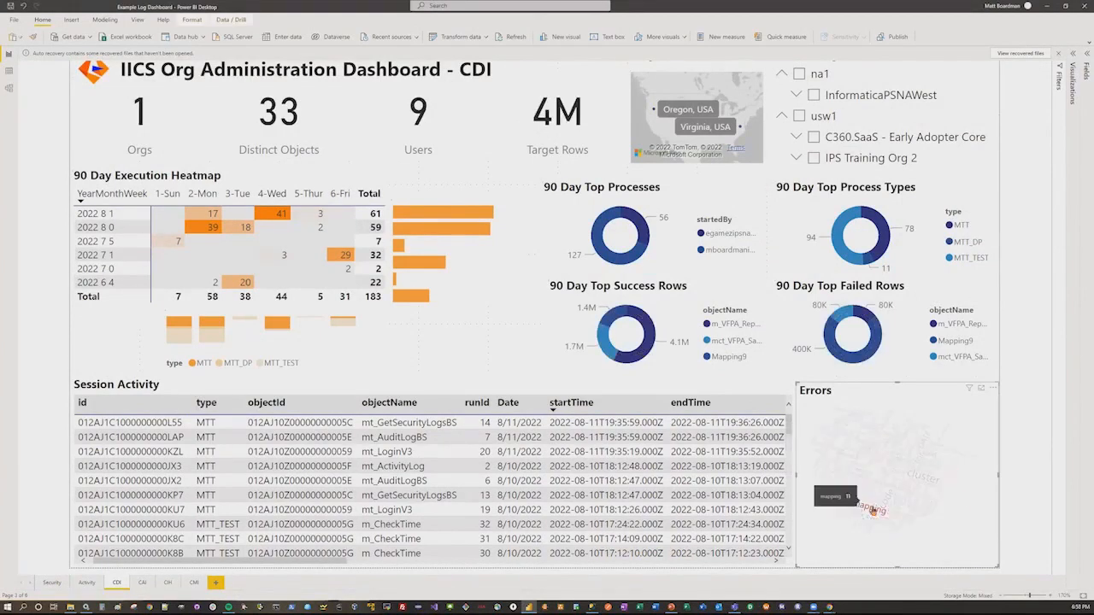
pyautogui.click(873, 511)
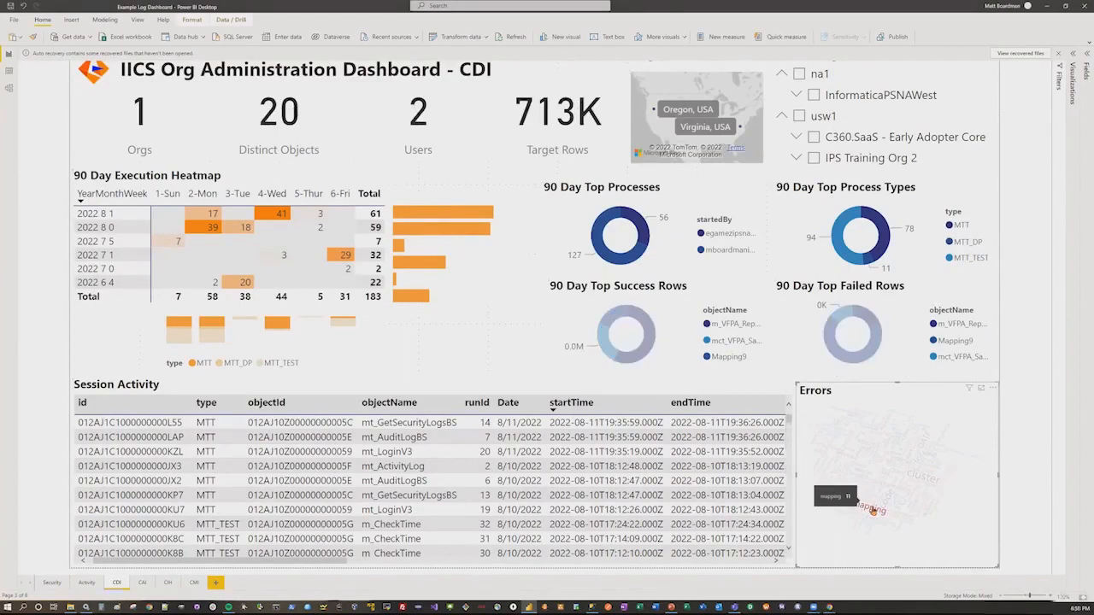
pyautogui.click(873, 511)
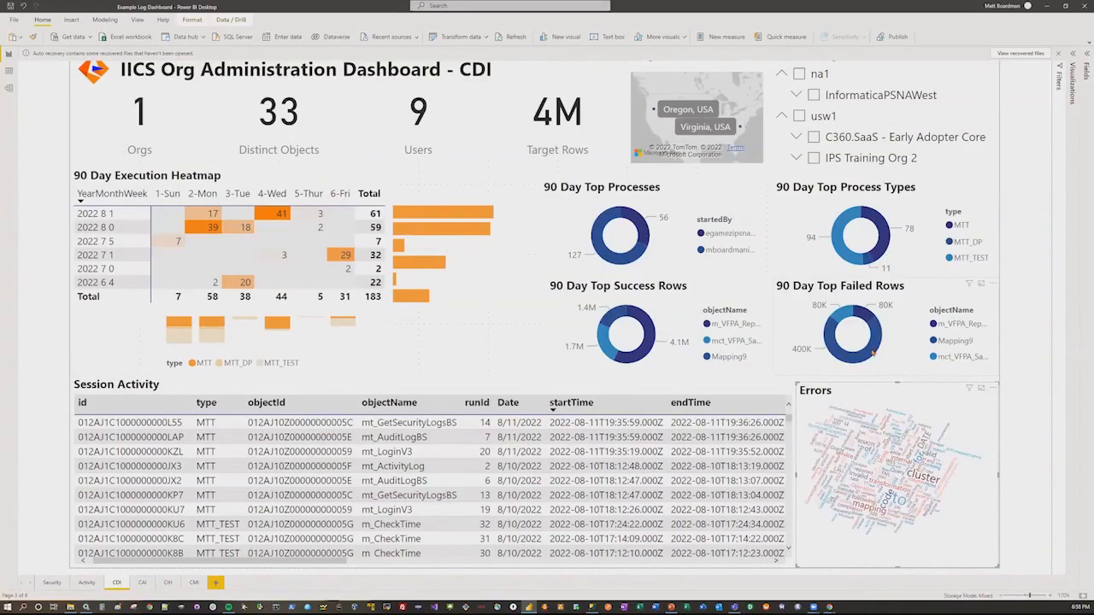
pyautogui.moveTo(872, 352)
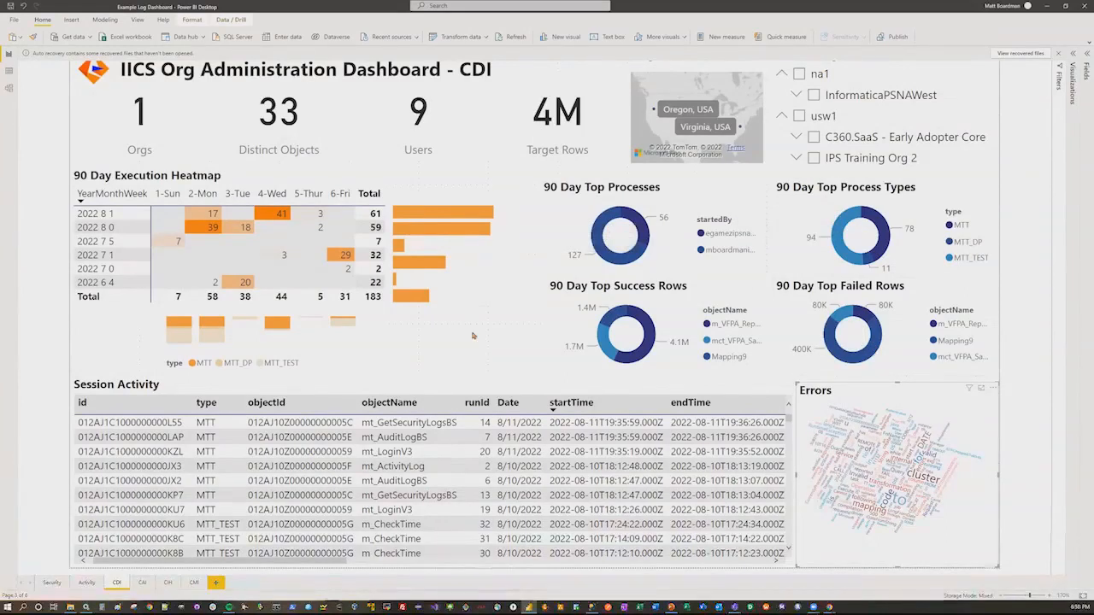
pyautogui.click(200, 195)
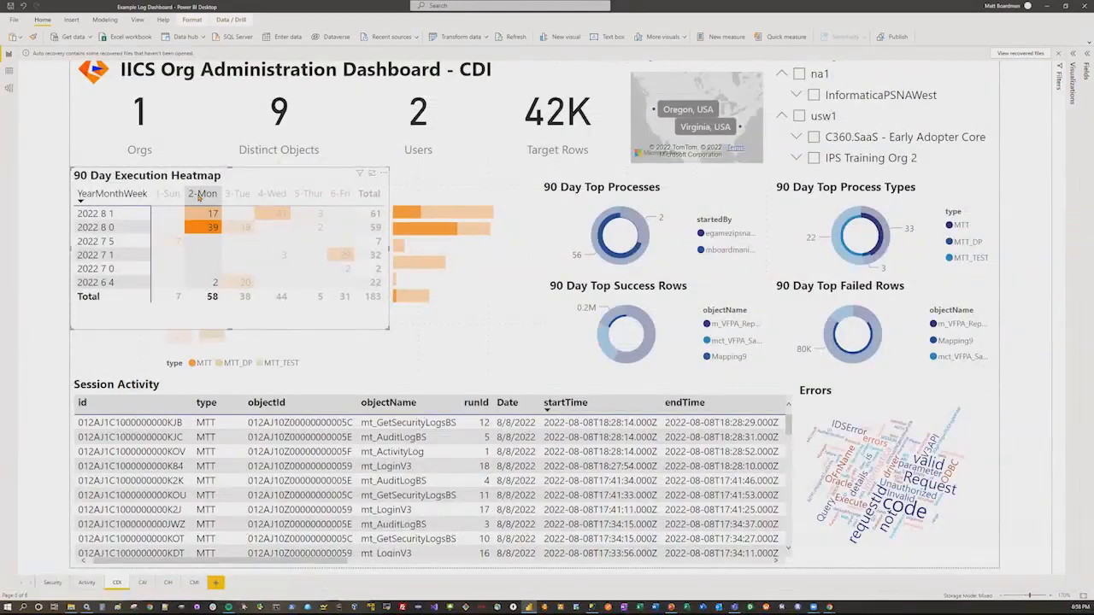
pyautogui.click(200, 196)
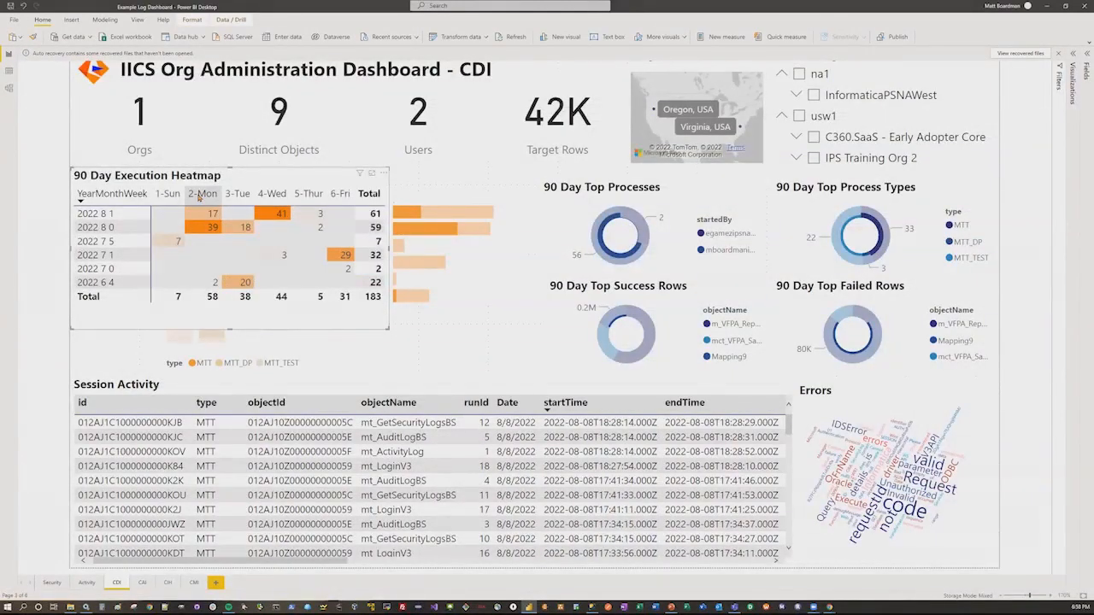
pyautogui.click(51, 371)
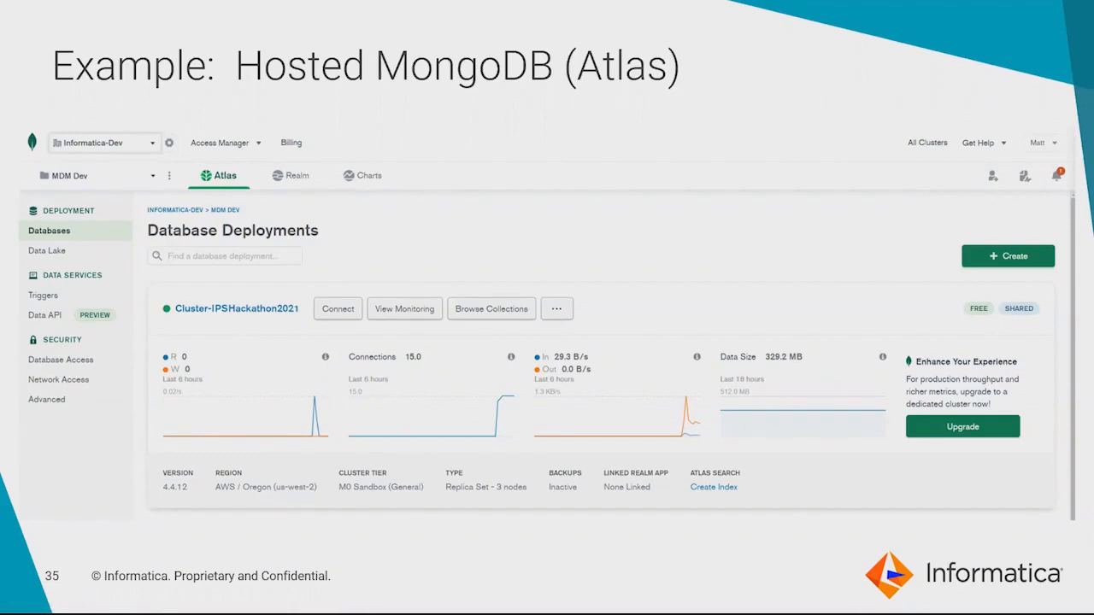
pyautogui.press('Right')
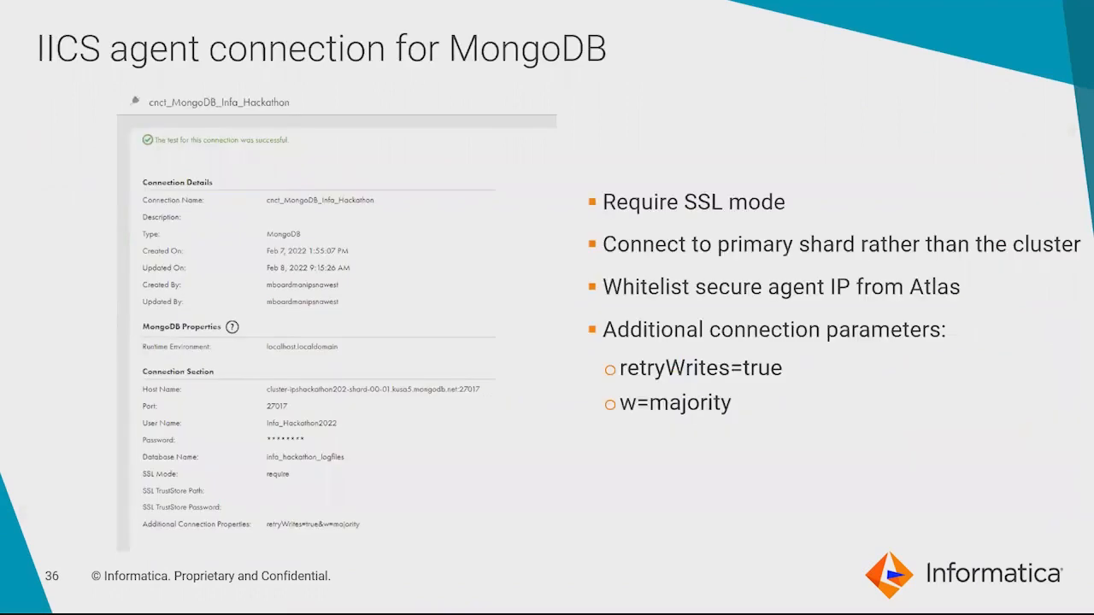